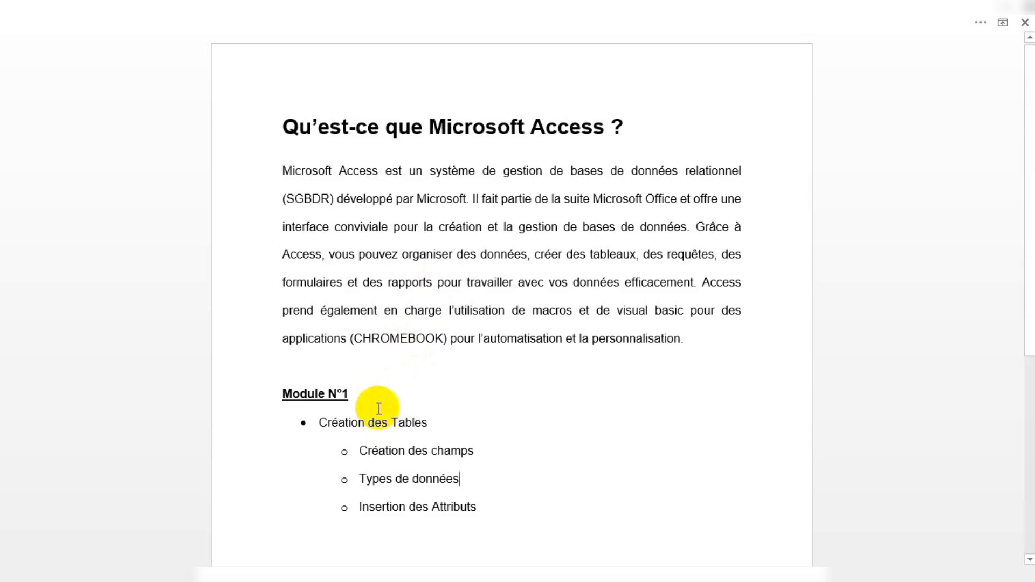
scroll(379, 408, "down", 1)
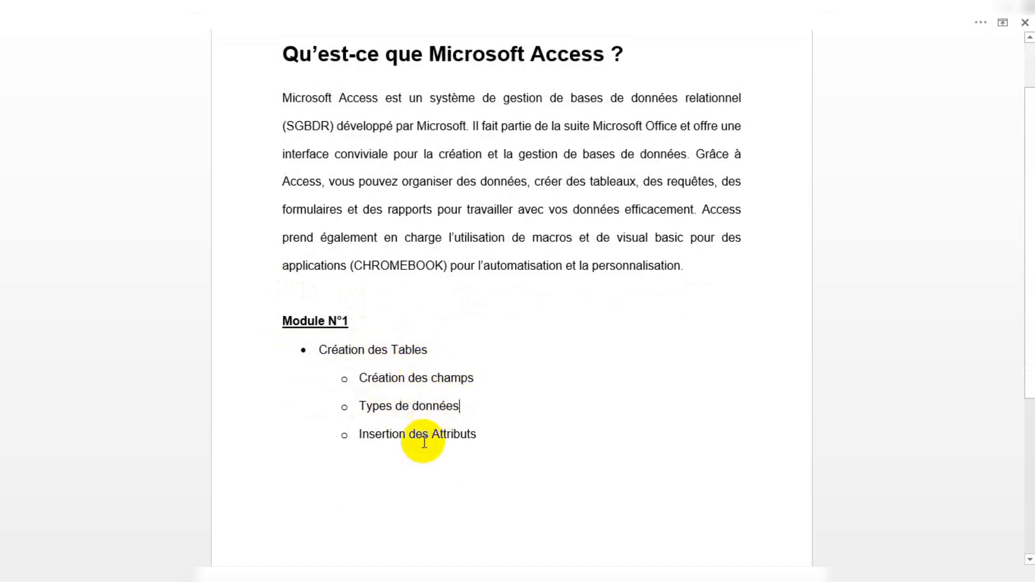
scroll(464, 427, "up", 1)
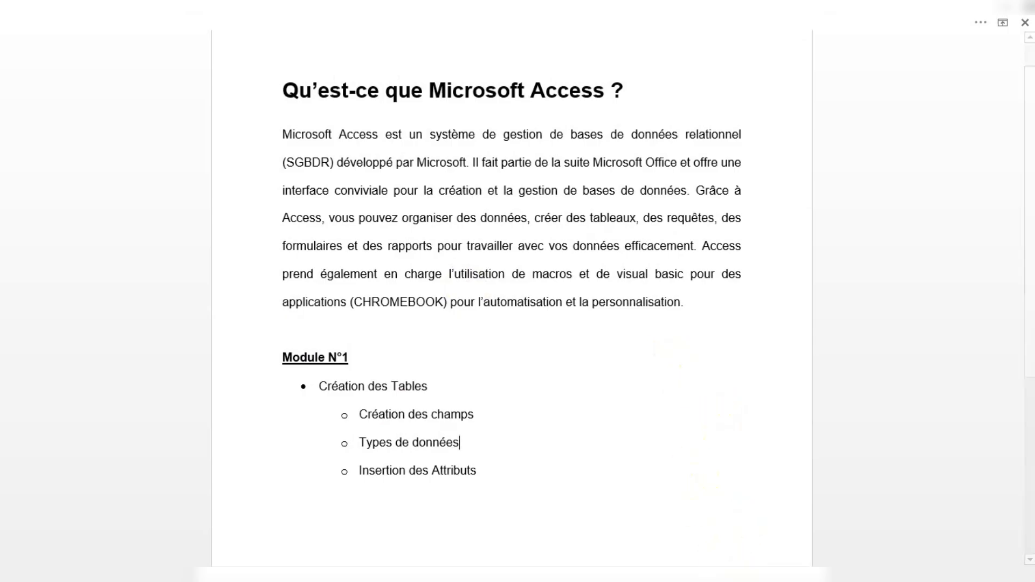
- Switch to Access and start a new blank desktop database
left_click(723, 579)
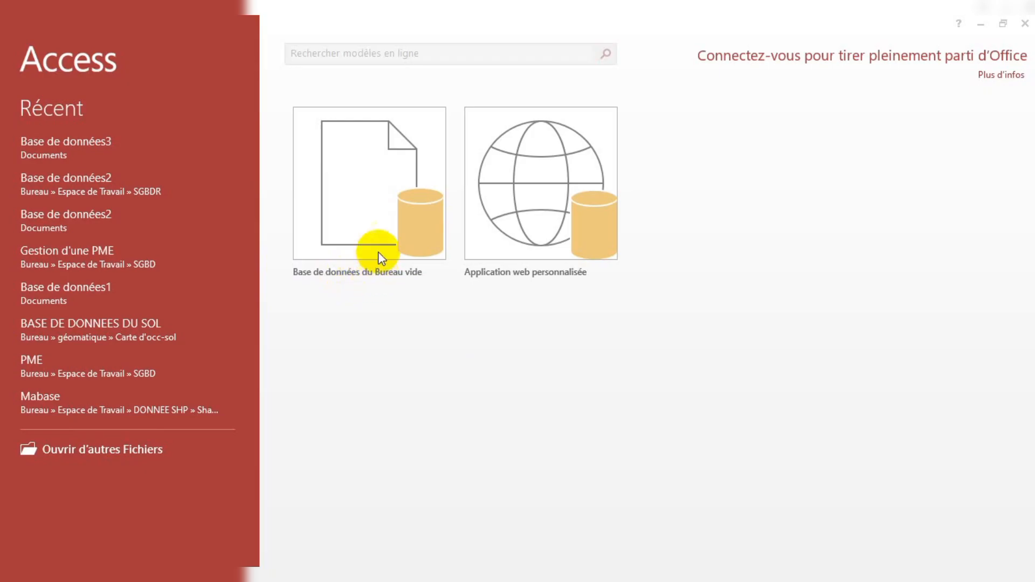
left_click(391, 194)
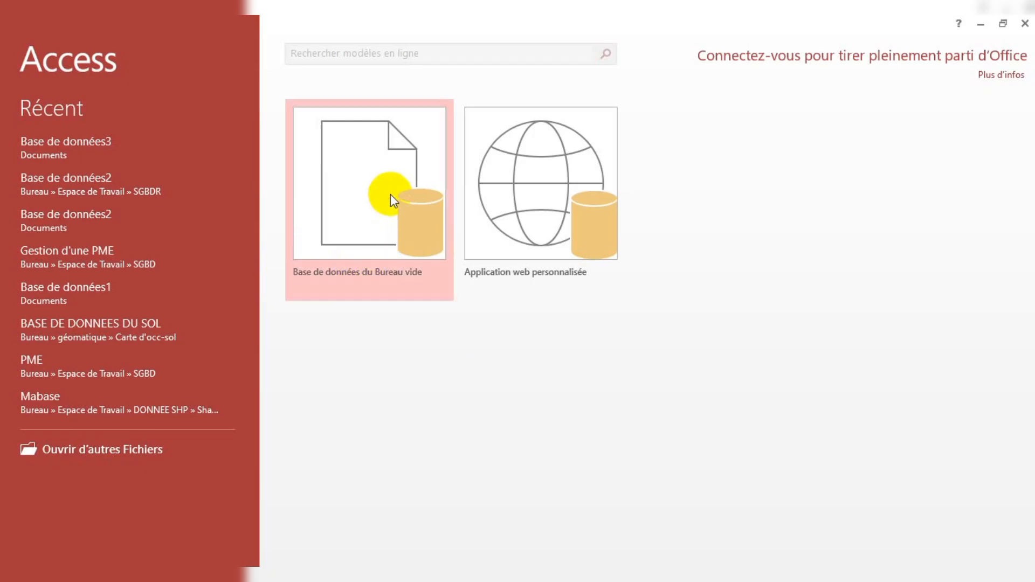
left_click(390, 195)
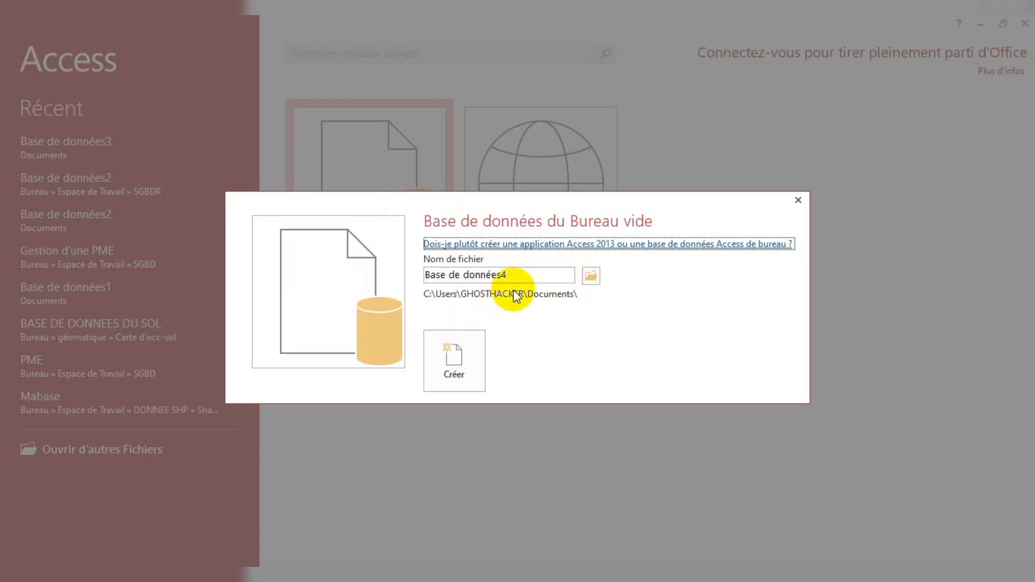
- Choose the SGBDR folder inside Espace de Travail as the storage location for the new database
left_click(515, 276)
left_click_drag(515, 277, 415, 272)
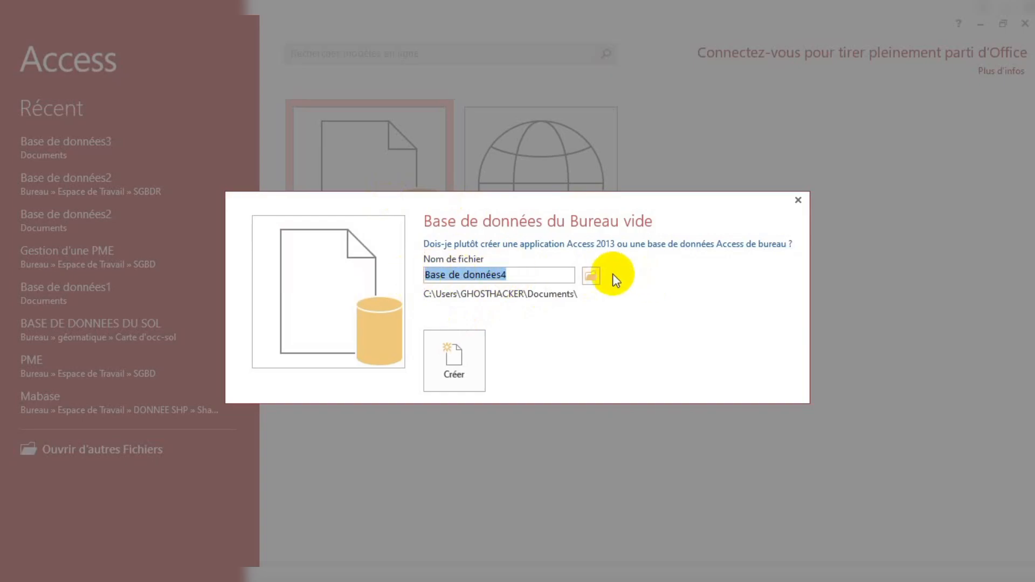
left_click(590, 276)
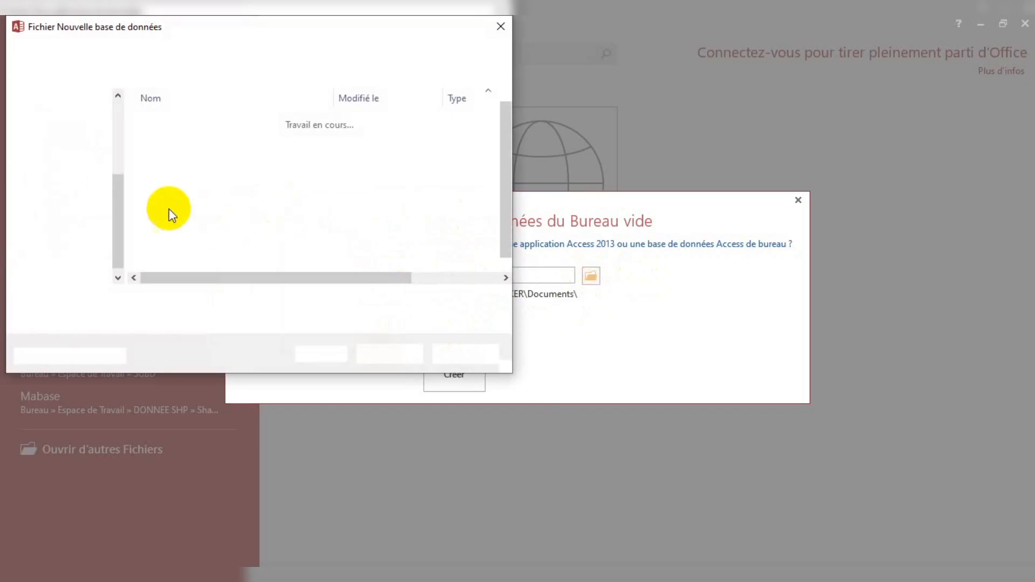
scroll(81, 175, "up", 1)
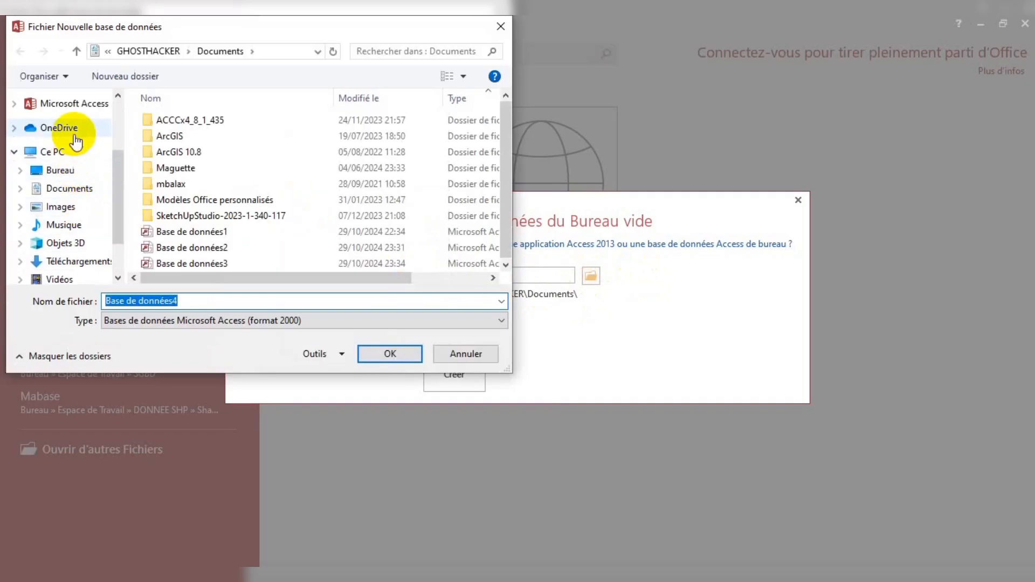
scroll(65, 157, "up", 3)
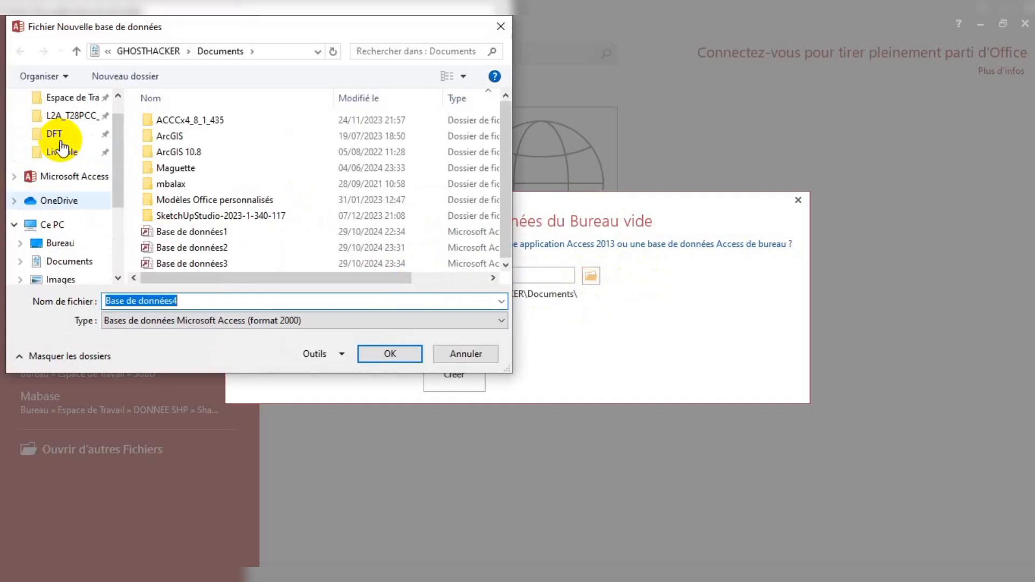
left_click(83, 100)
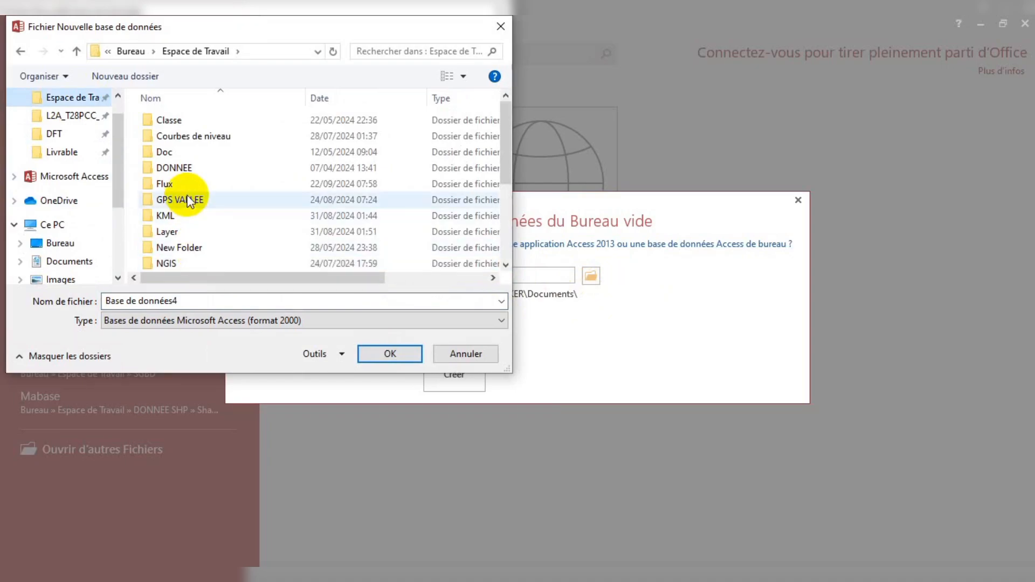
scroll(198, 226, "down", 3)
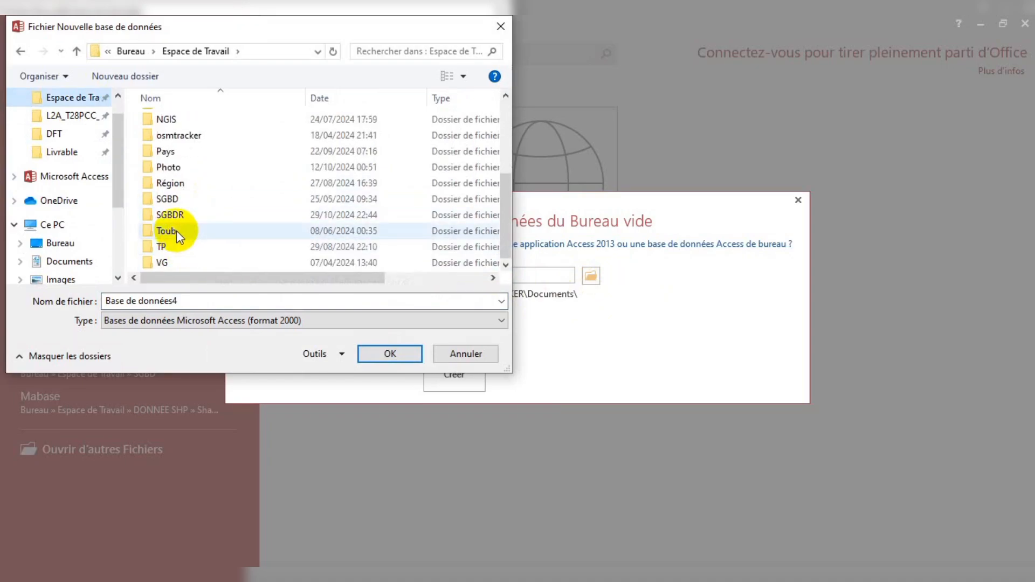
left_click(172, 215)
double_click(173, 215)
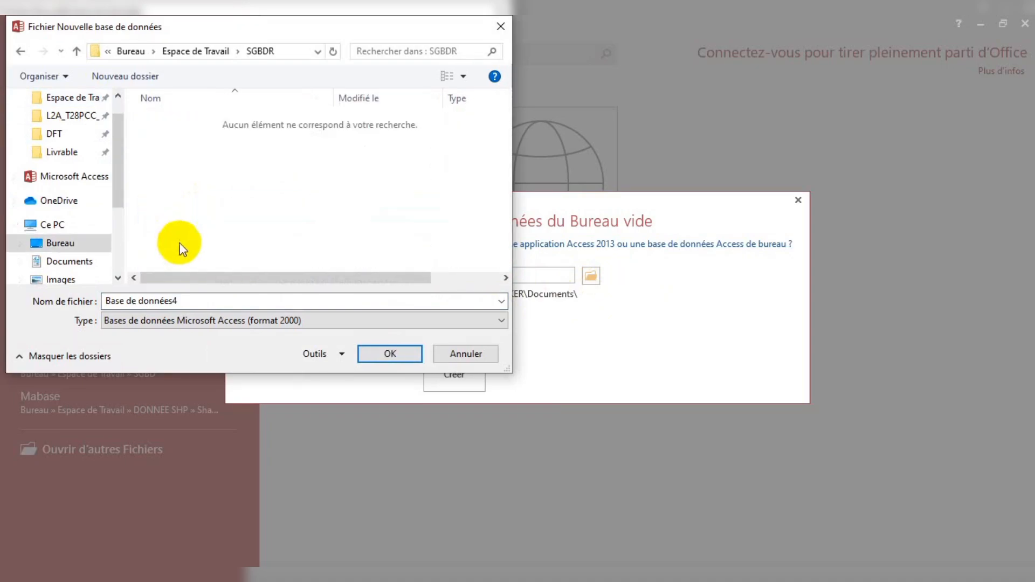
- Name the database file "Base de données1", keep the Microsoft Access format 2000 type, and create the database
left_click(202, 302)
left_click(200, 303)
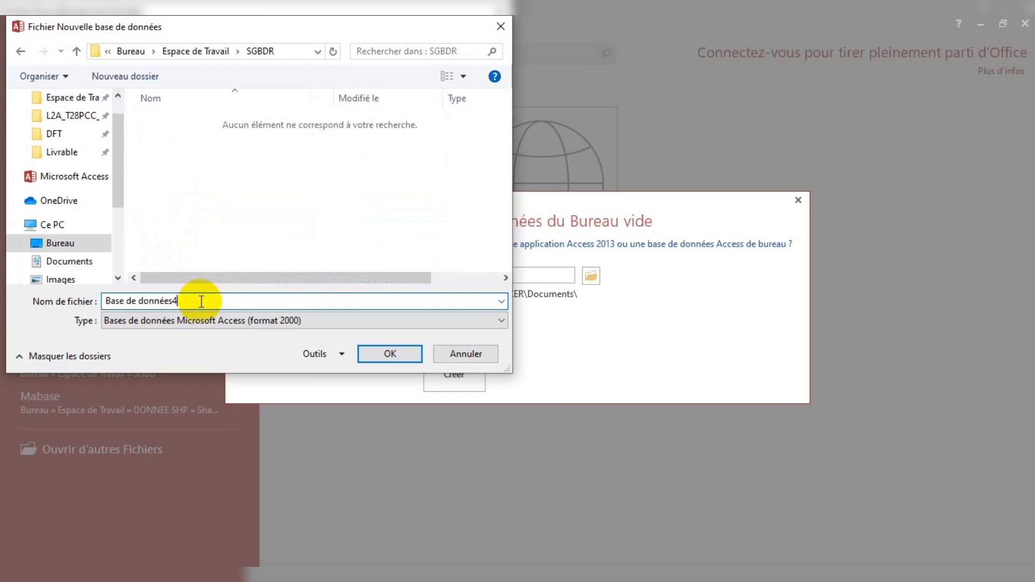
type("1")
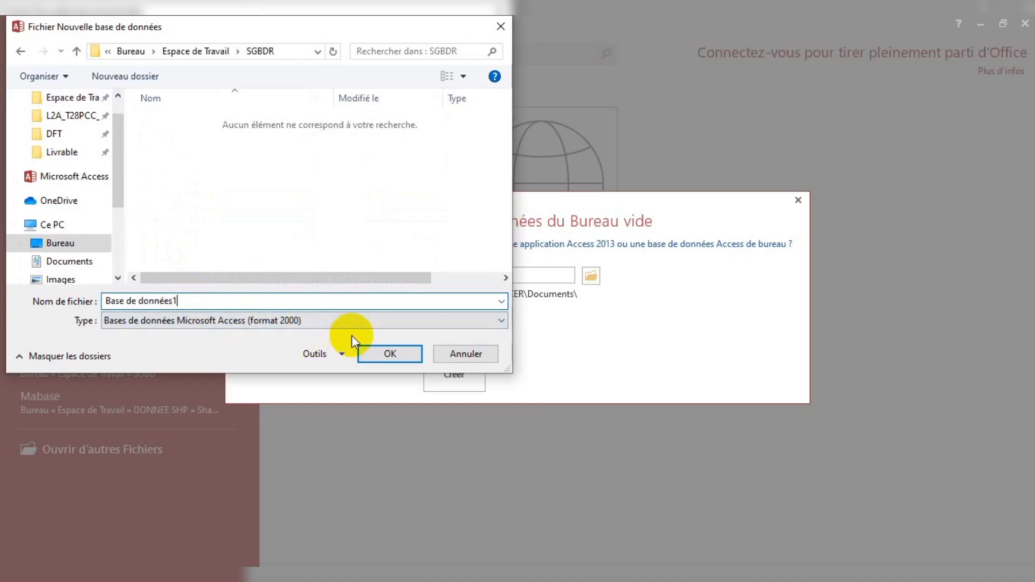
left_click(365, 319)
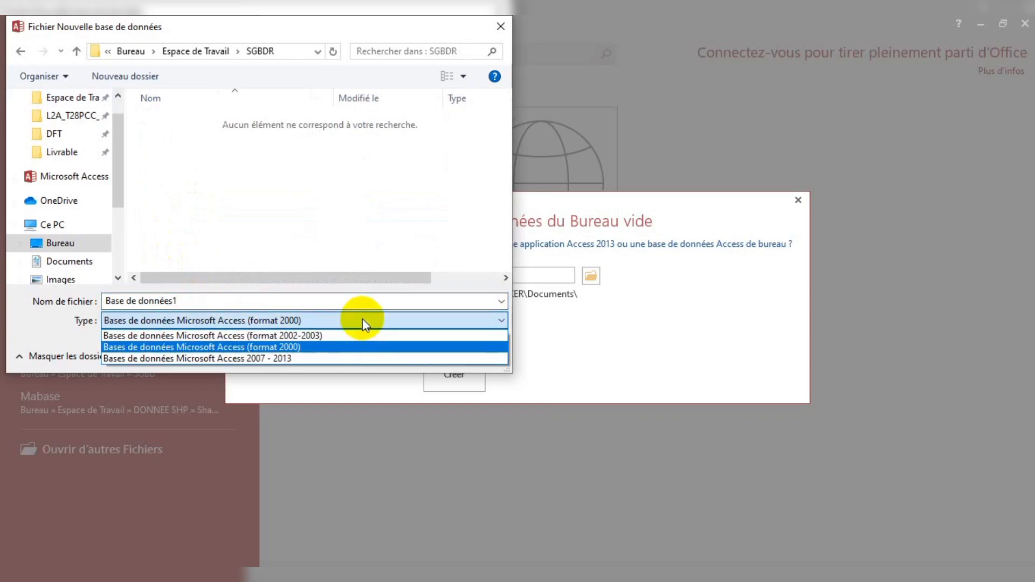
left_click(299, 347)
left_click(385, 352)
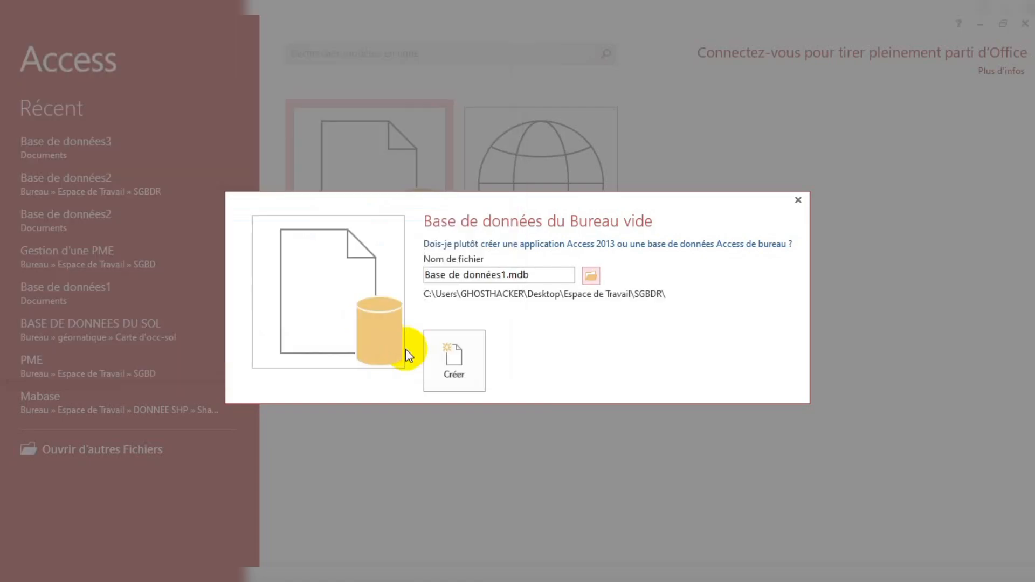
left_click(463, 372)
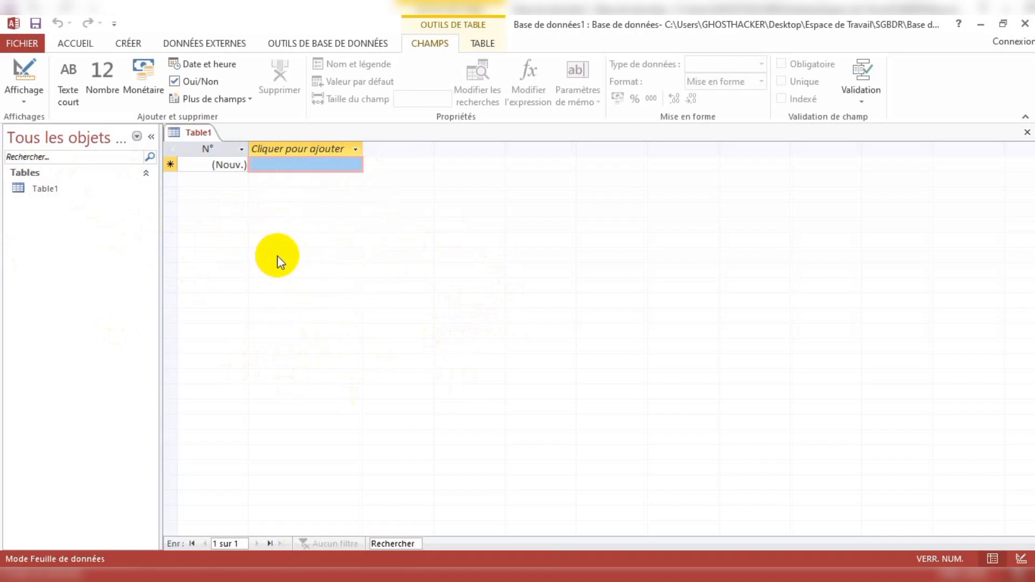
- Examine the view modes and commands available for Table1, and the options for creating database objects
left_click(38, 105)
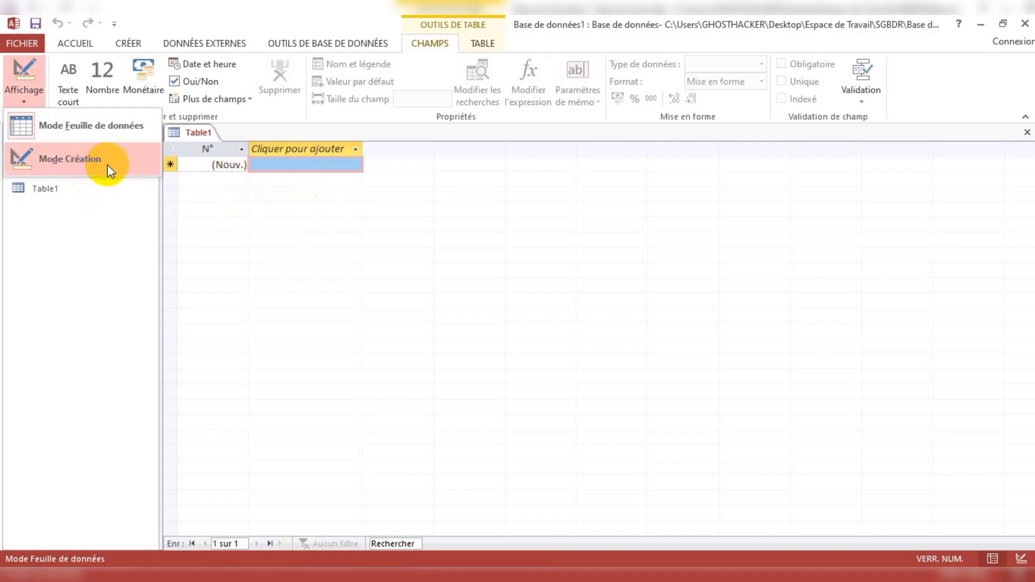
left_click(99, 229)
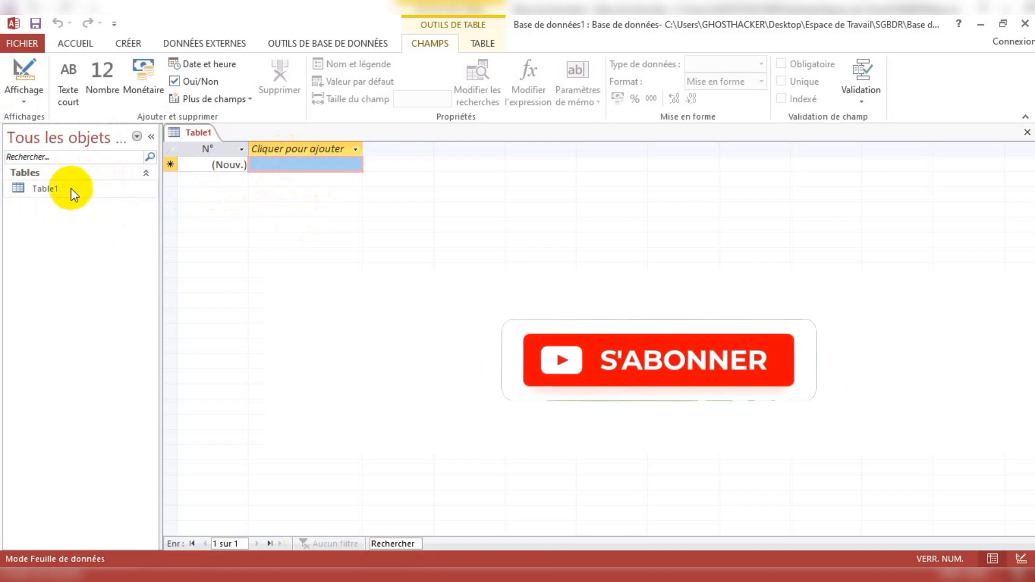
left_click(88, 189)
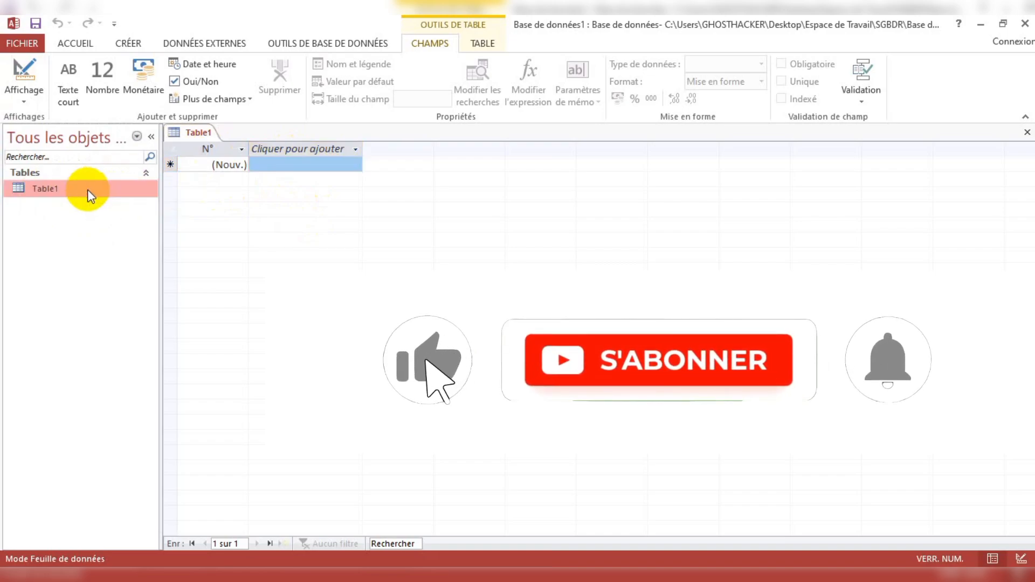
right_click(73, 189)
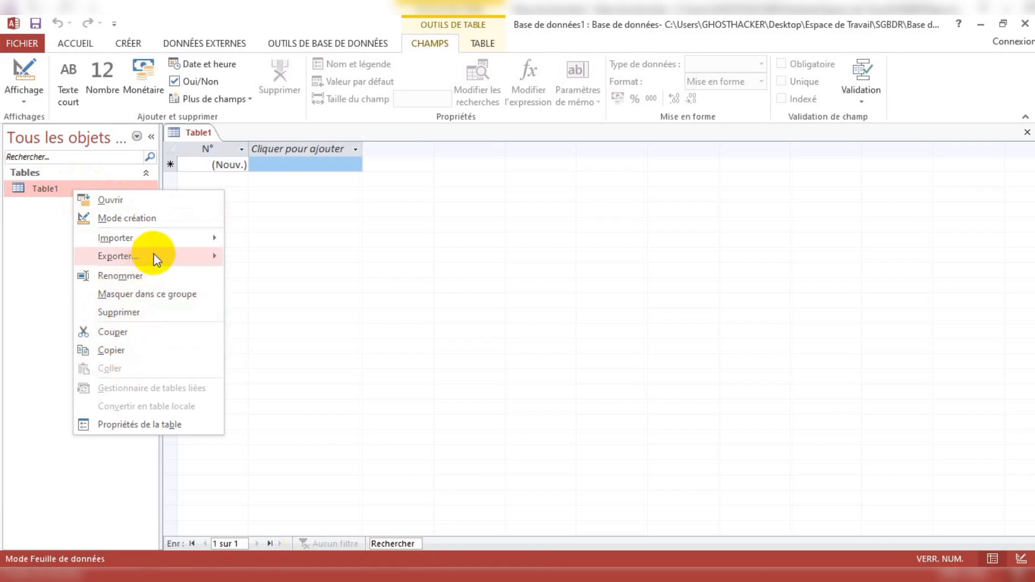
mouse_move(183, 255)
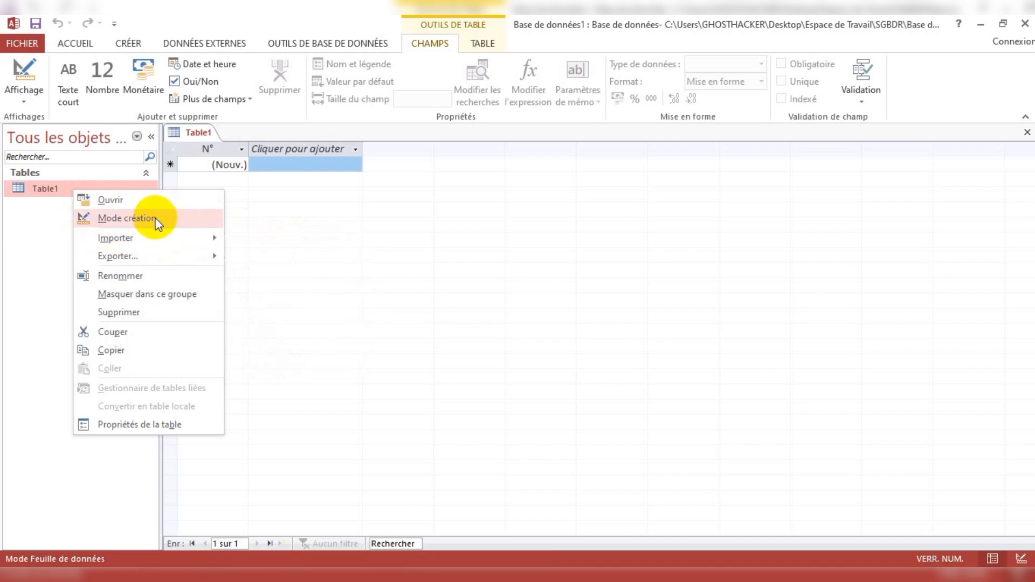
left_click(46, 189)
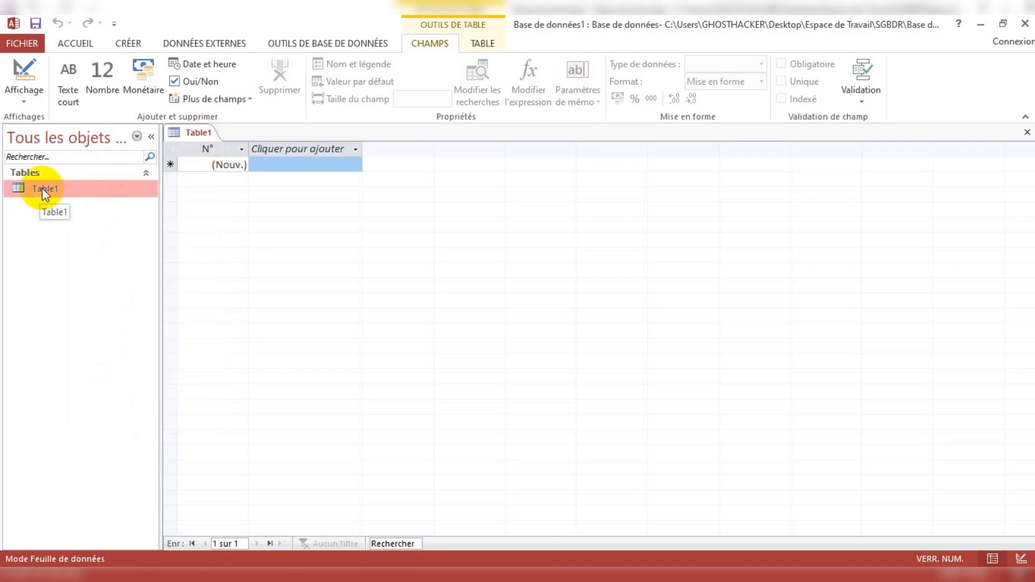
right_click(195, 128)
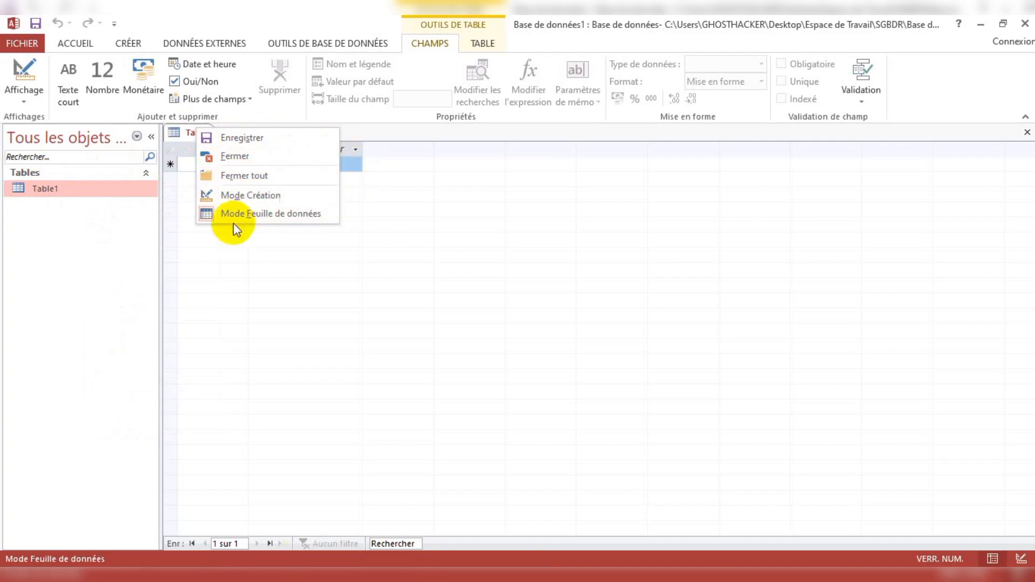
left_click(83, 235)
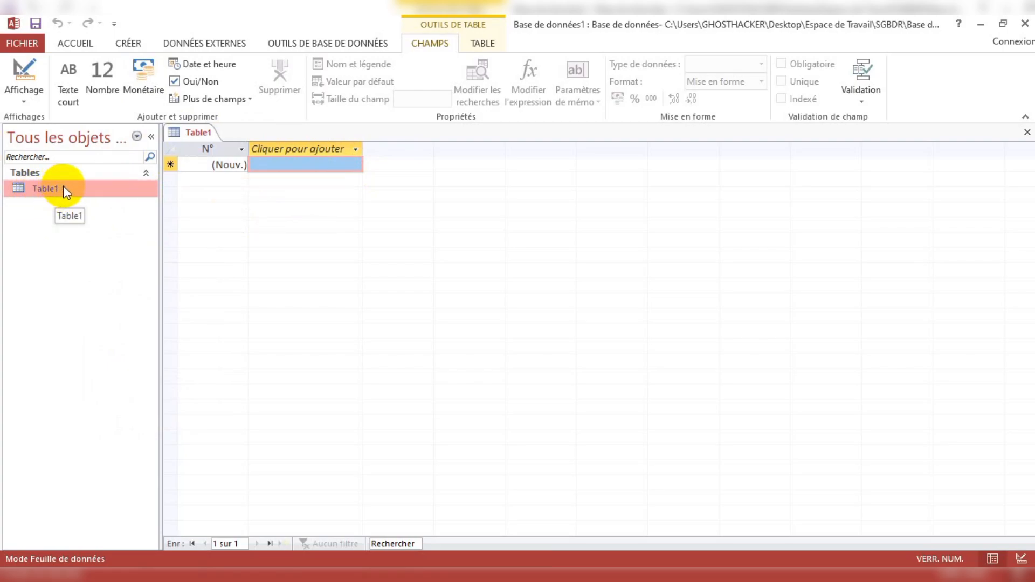
left_click(132, 44)
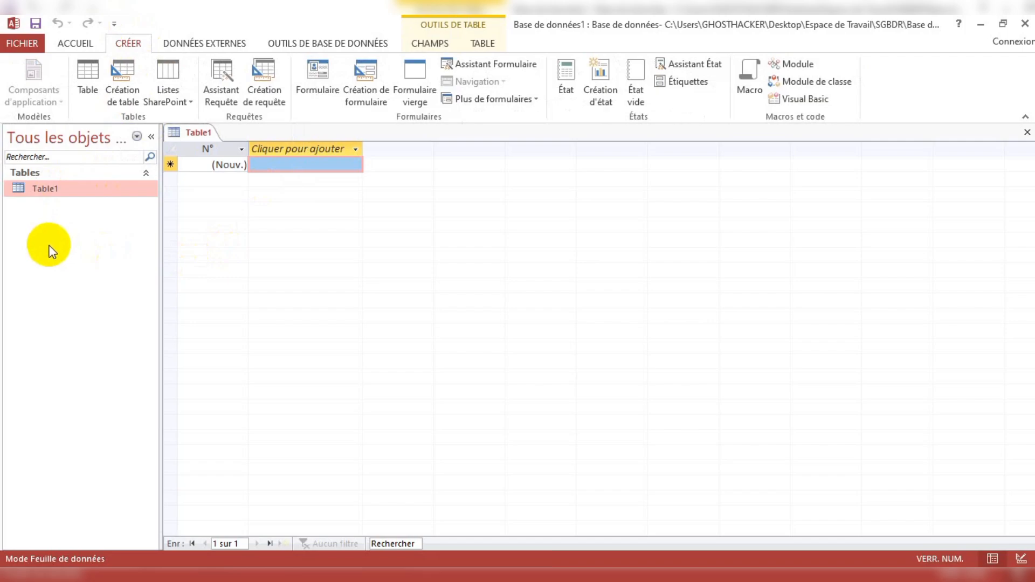
left_click(63, 189)
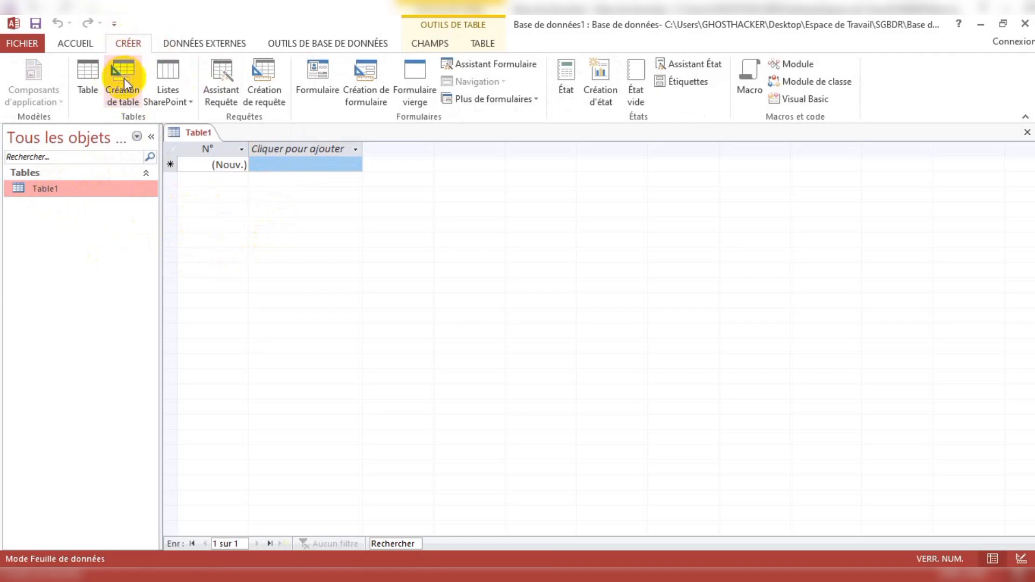
- Switch Table1 to design view (Mode Création), saving the table under the name "Clients"
left_click(81, 43)
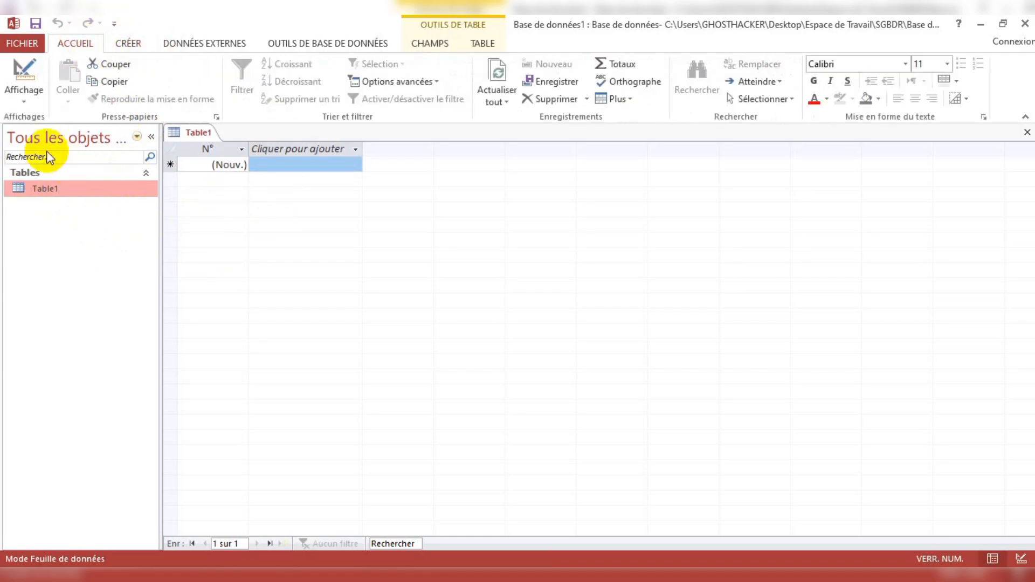
left_click(22, 105)
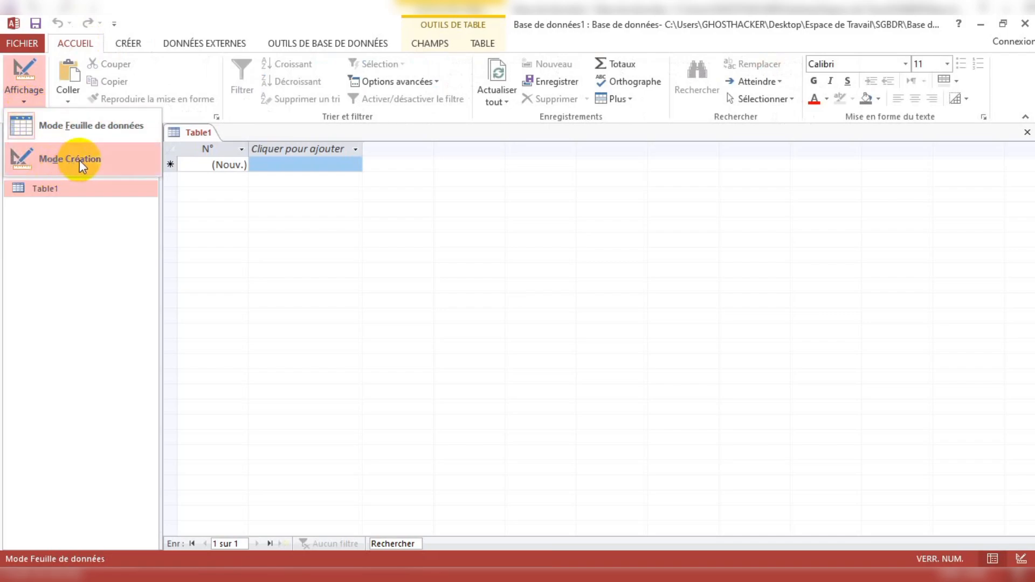
left_click(79, 160)
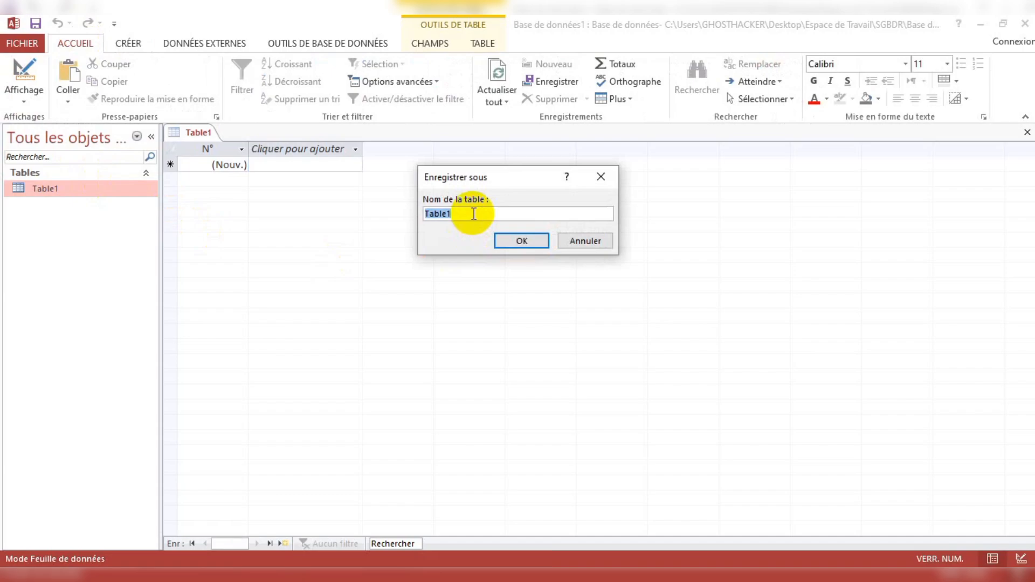
left_click_drag(474, 214, 421, 214)
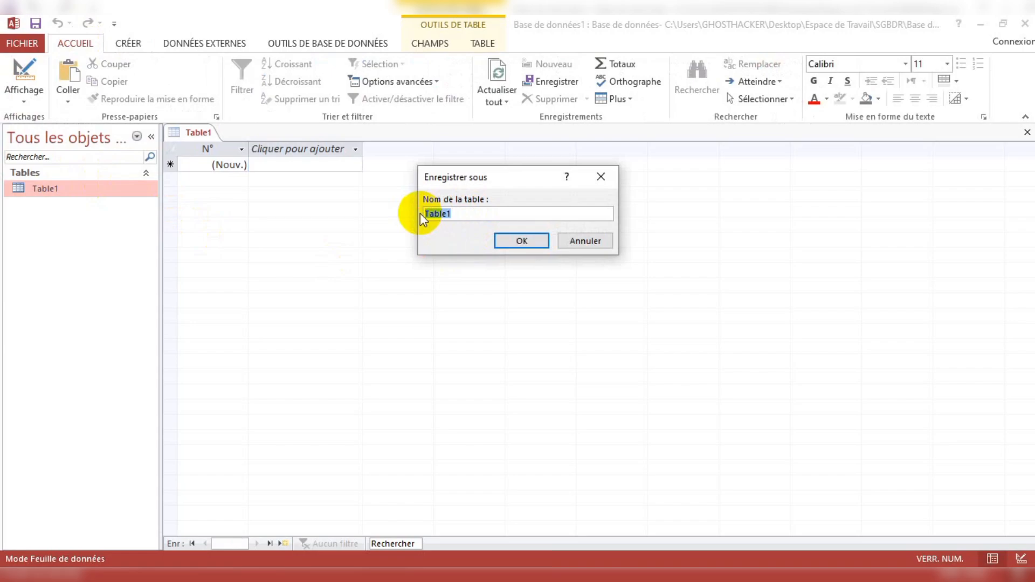
key("Caps_Lock")
type("C")
key("Caps_Lock")
type("lients")
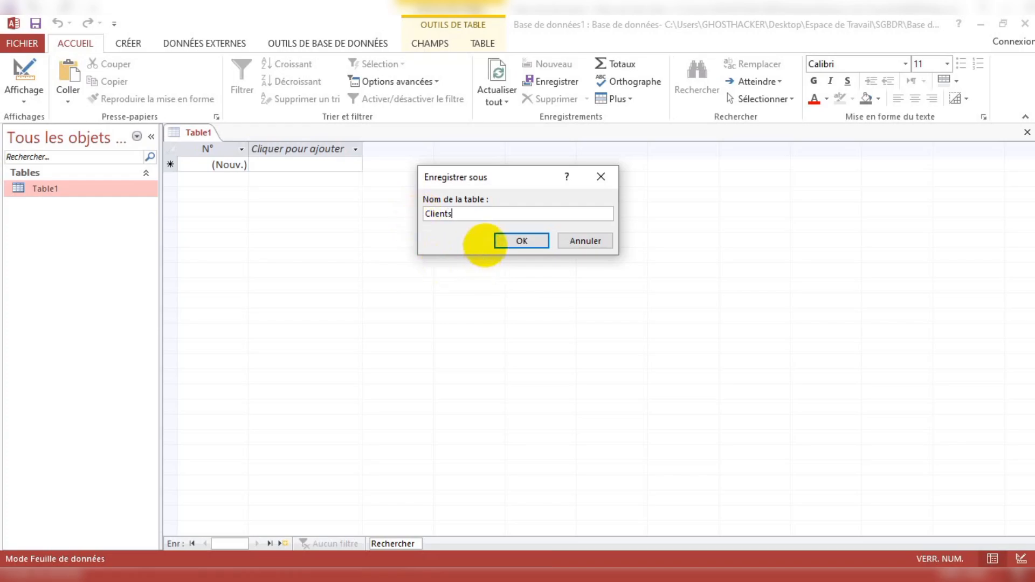
left_click(504, 242)
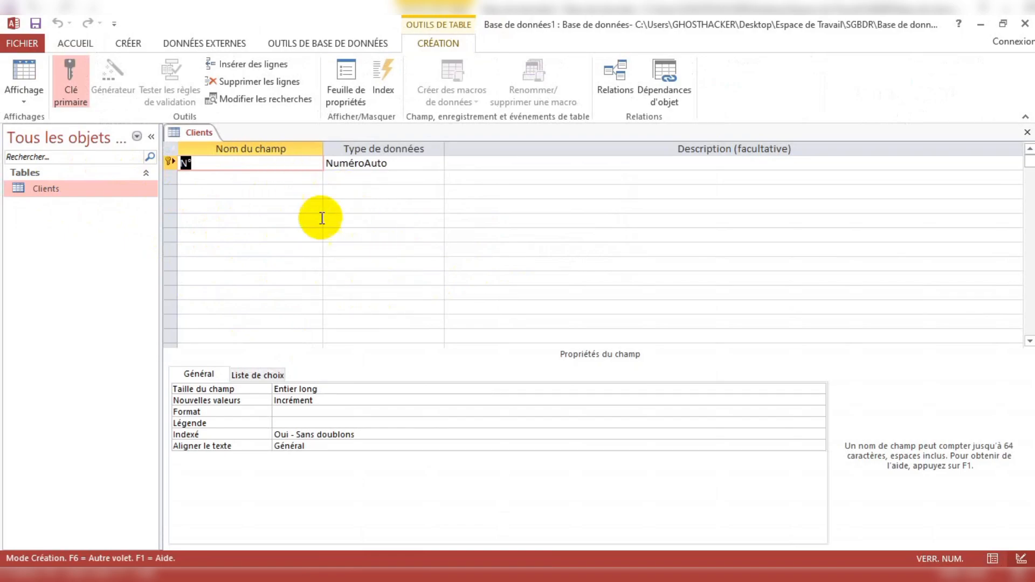
- Examine the design grid of the Clients table, the commands available for the table, and the properties of the N° key field
left_click(231, 178)
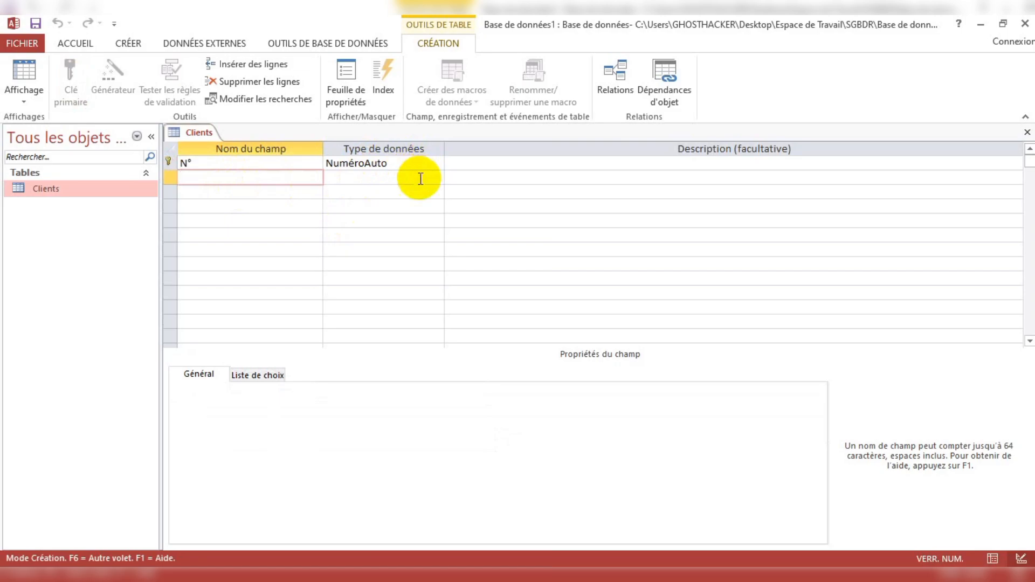
left_click(389, 178)
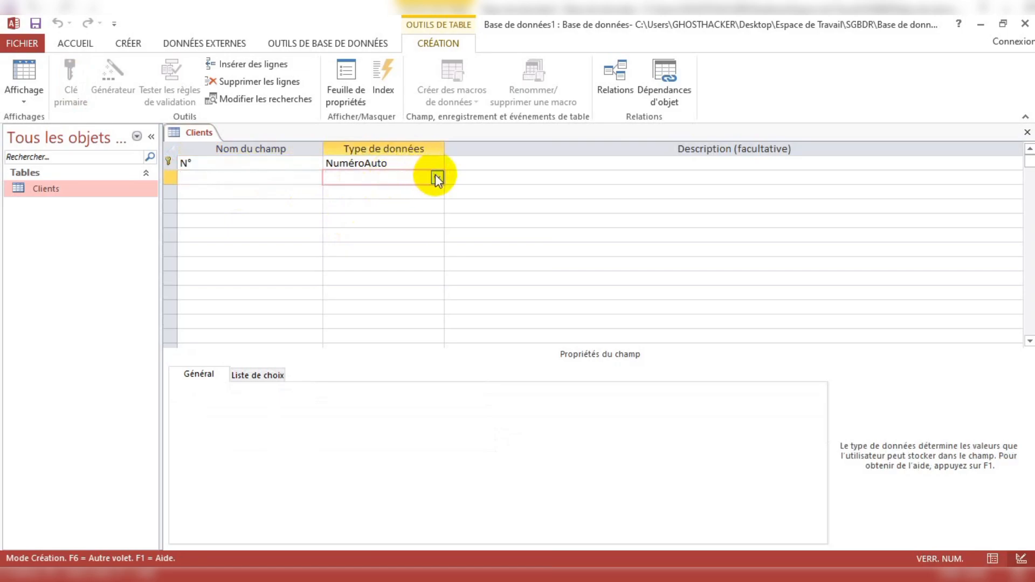
left_click(436, 177)
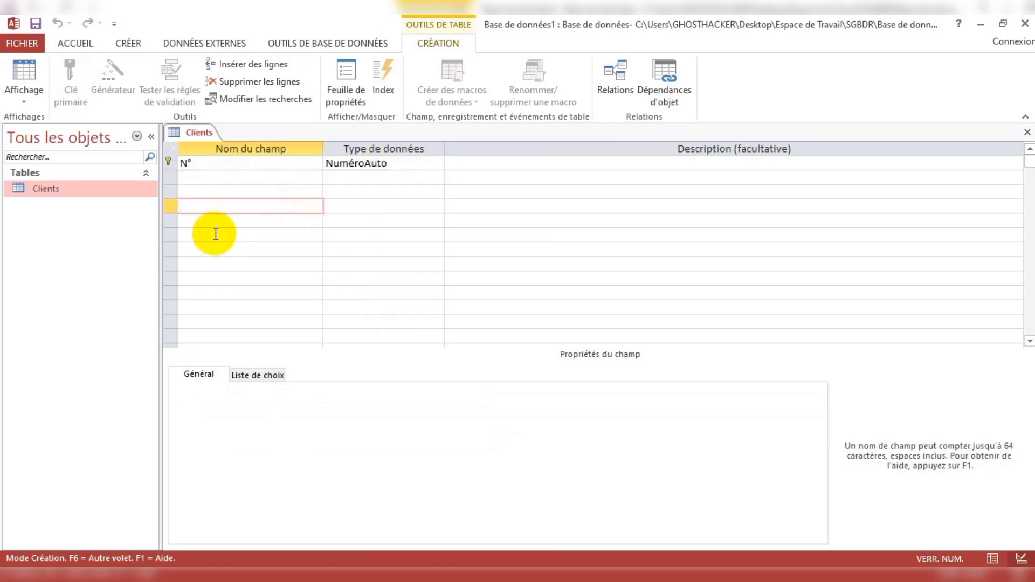
right_click(48, 189)
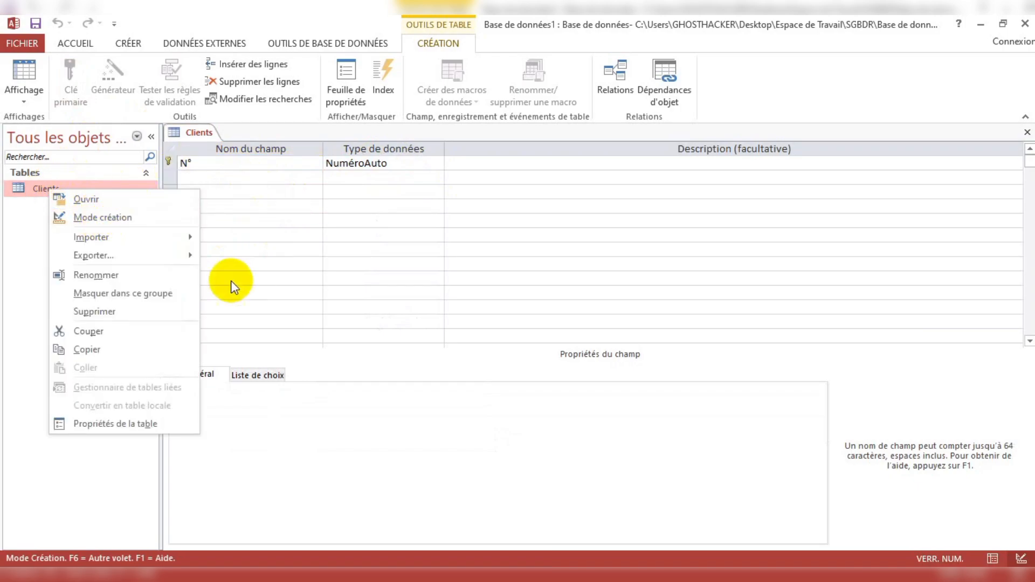
left_click(23, 272)
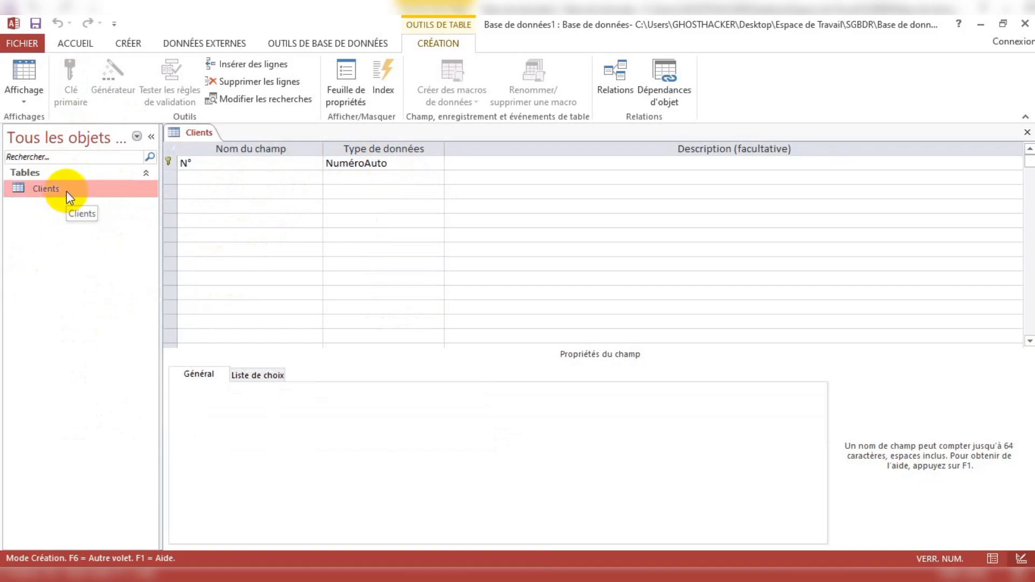
left_click(221, 179)
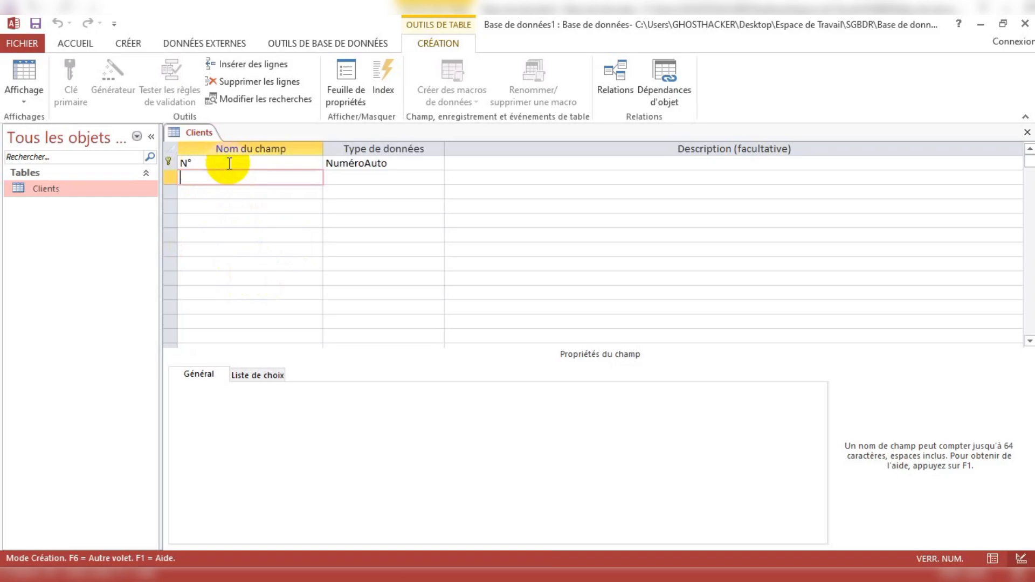
left_click(229, 163)
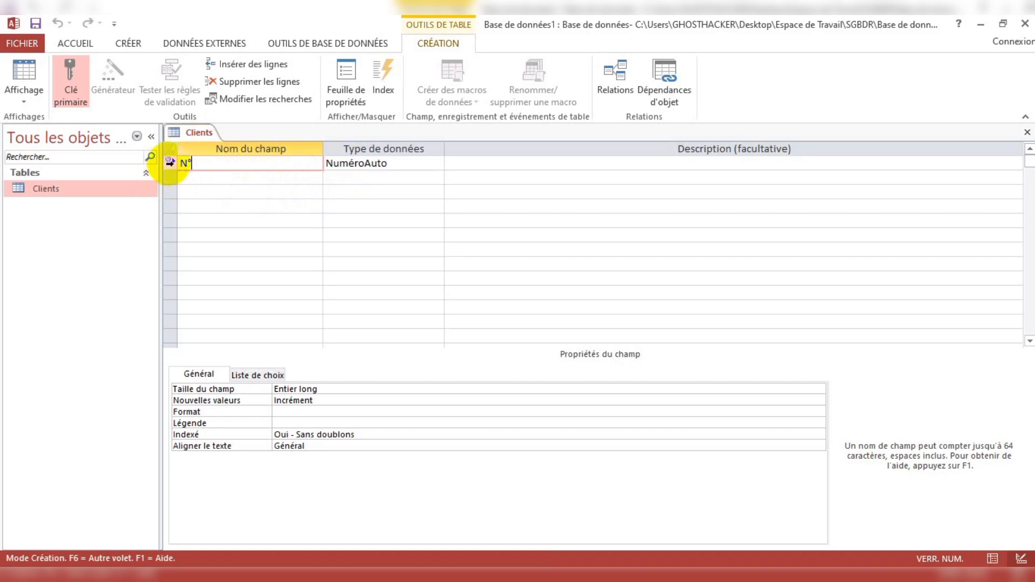
- Add a field named Client_nom below N° in the Clients table, with the Texte court data type
left_click(209, 178)
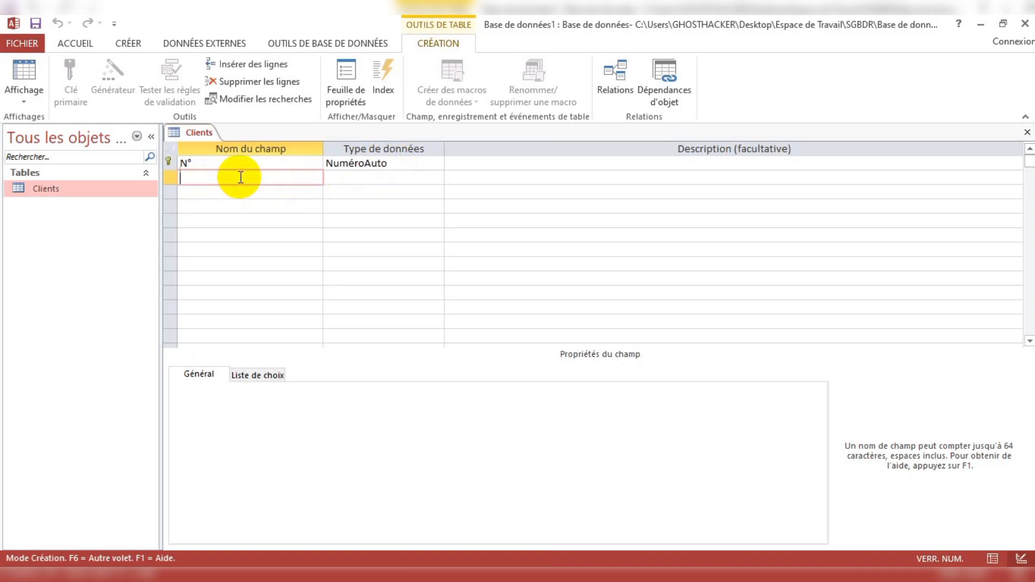
key("Caps_Lock")
type("C")
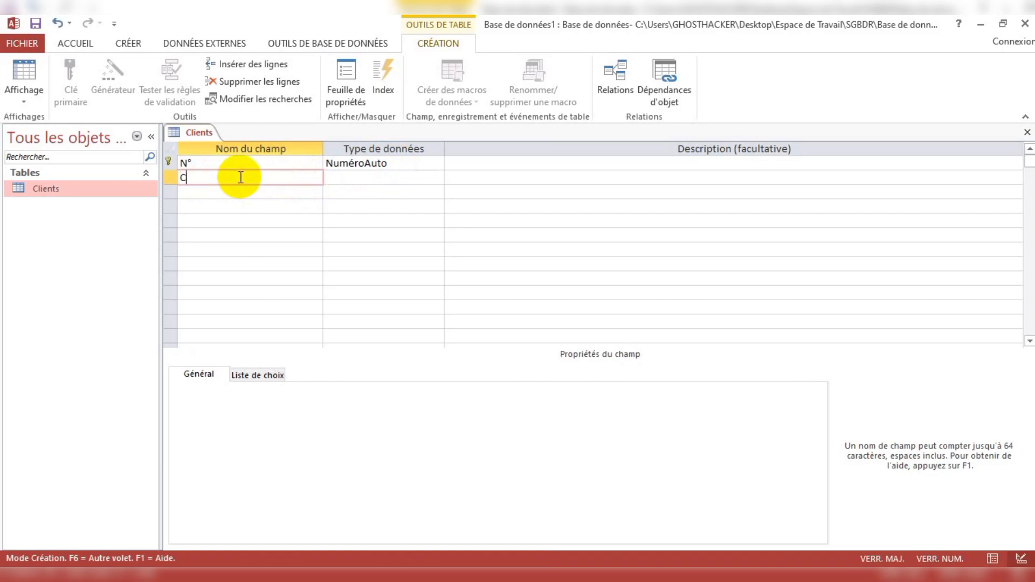
key("Caps_Lock")
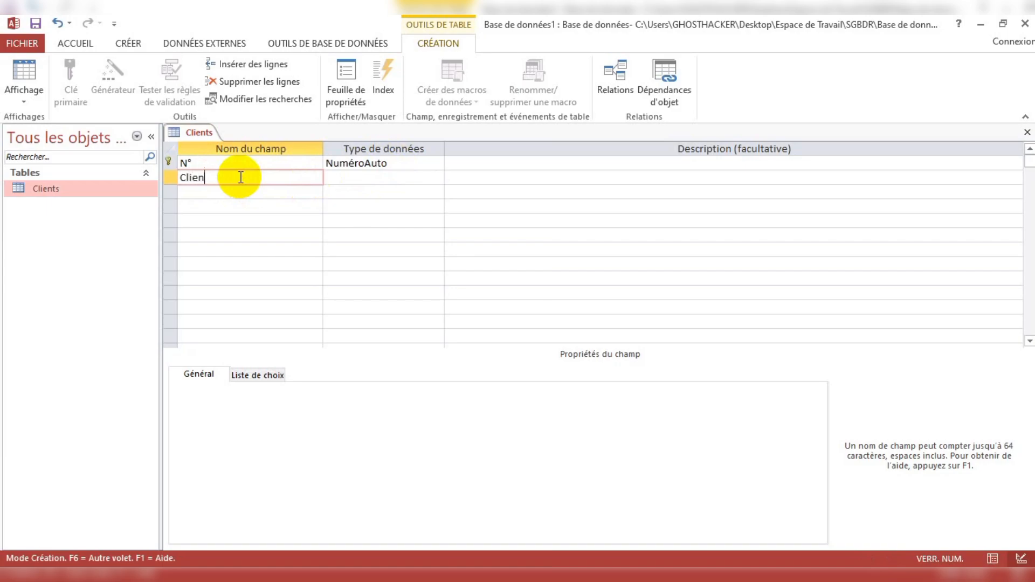
type("lient")
key("Caps_Lock")
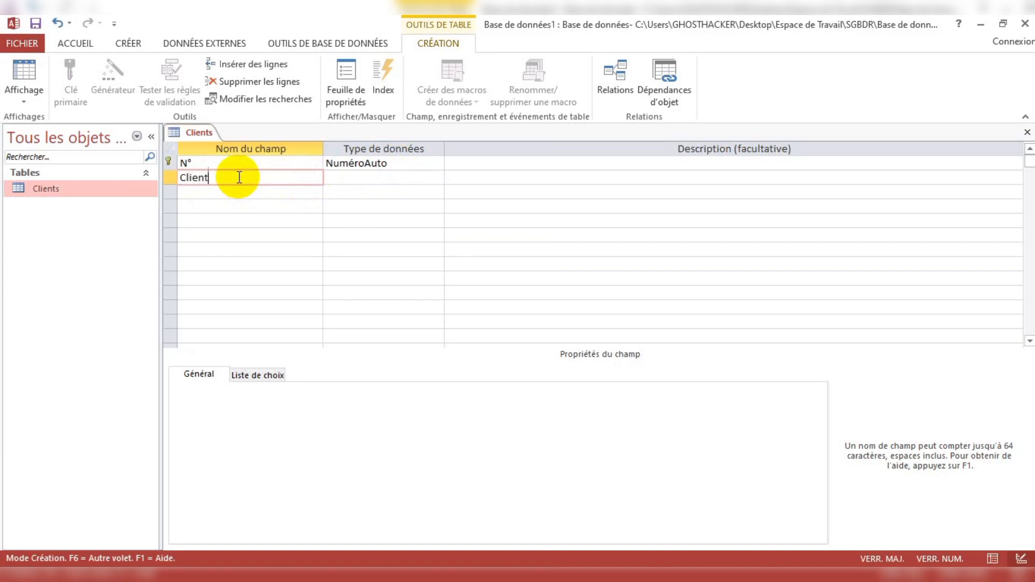
key("Caps_Lock")
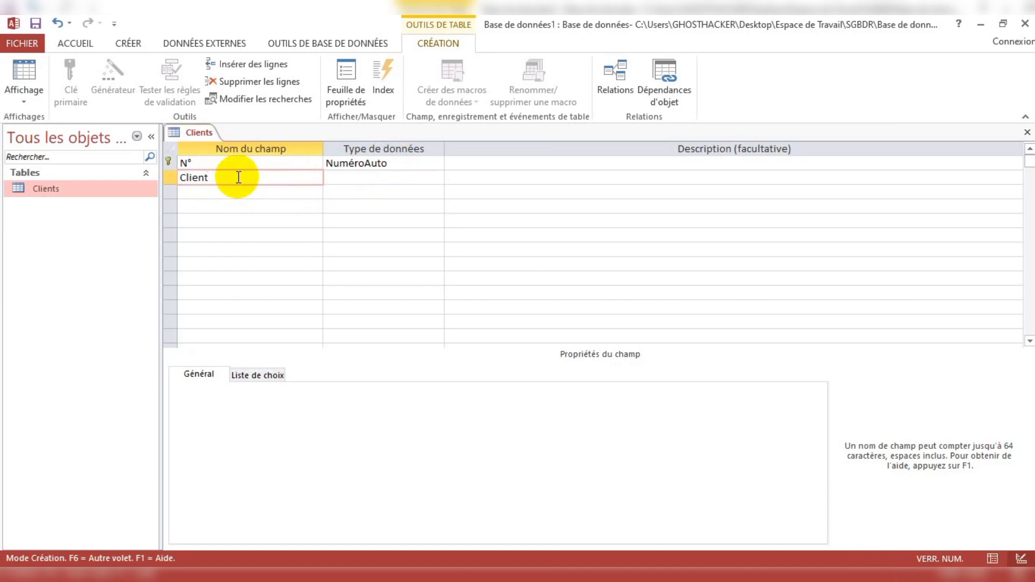
key("Caps_Lock")
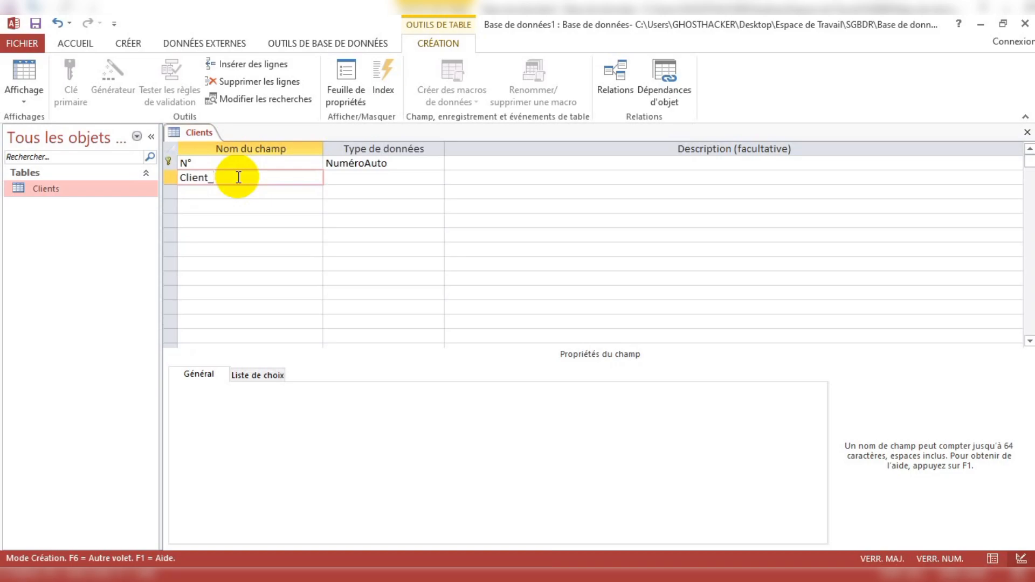
key("Caps_Lock")
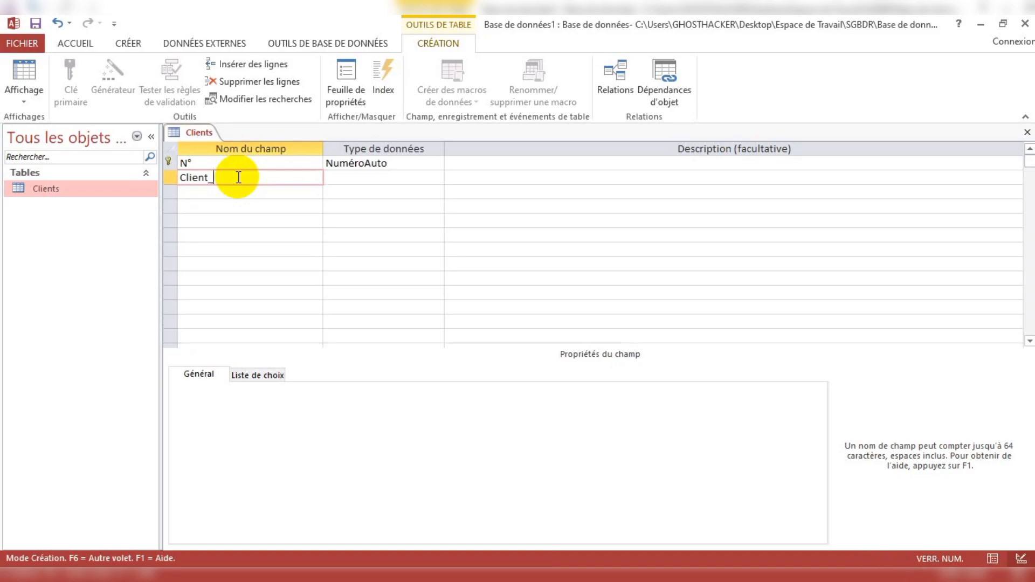
type("m")
left_click(385, 176)
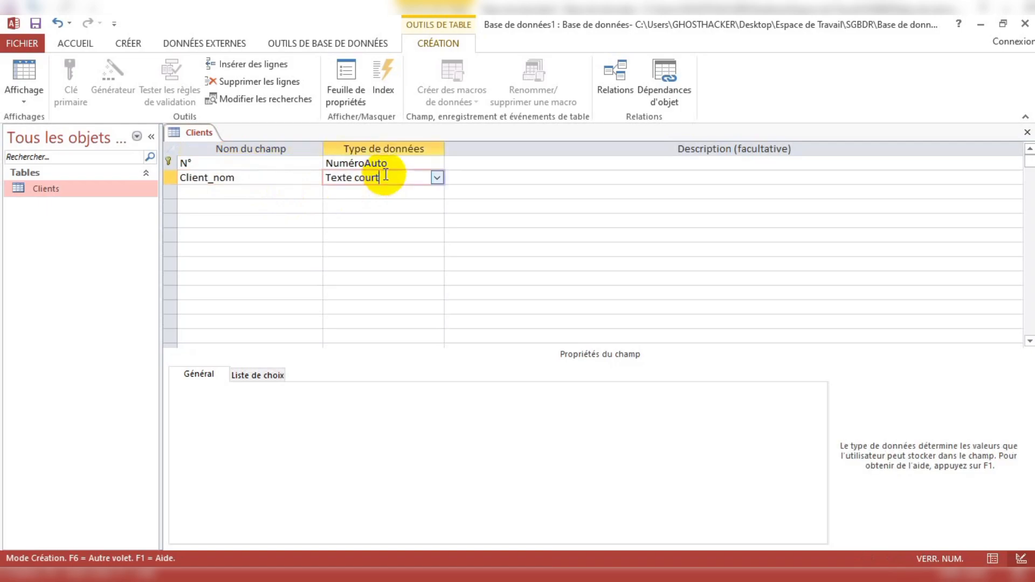
- Try the Texte long data type on Client_nom, check its Format choices, and set the type back to Texte court
left_click(438, 179)
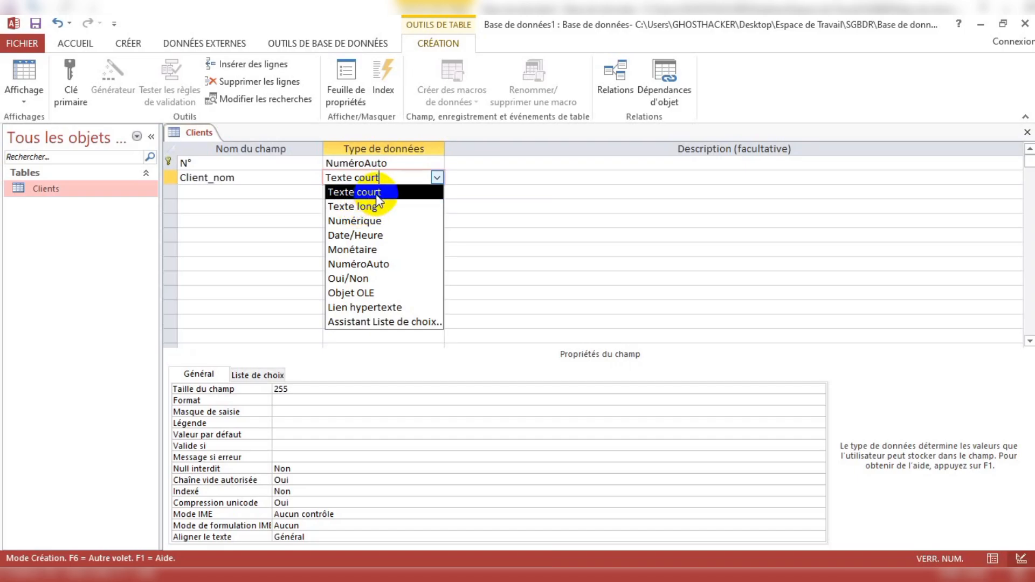
left_click(377, 205)
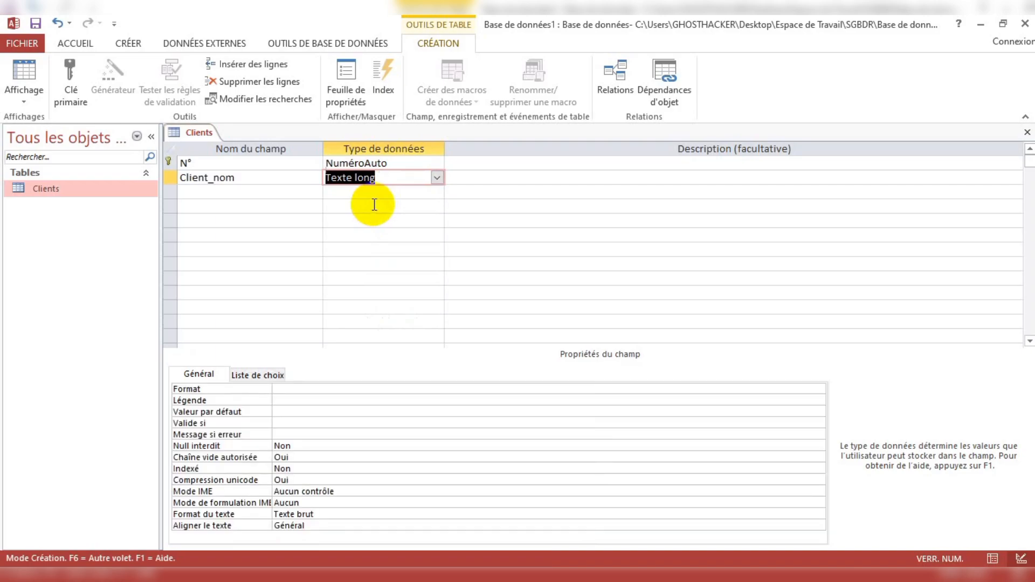
left_click(329, 388)
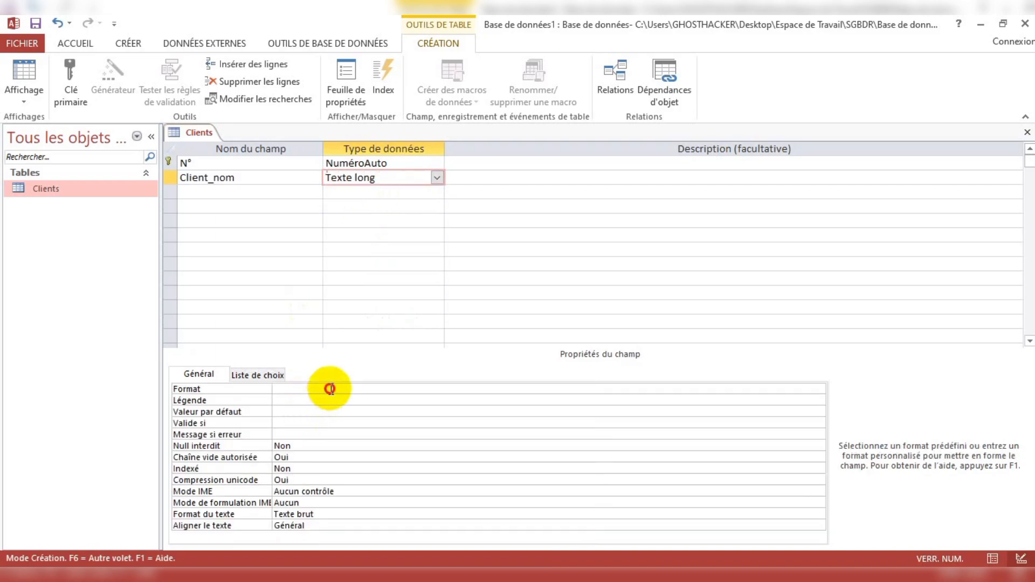
left_click(818, 389)
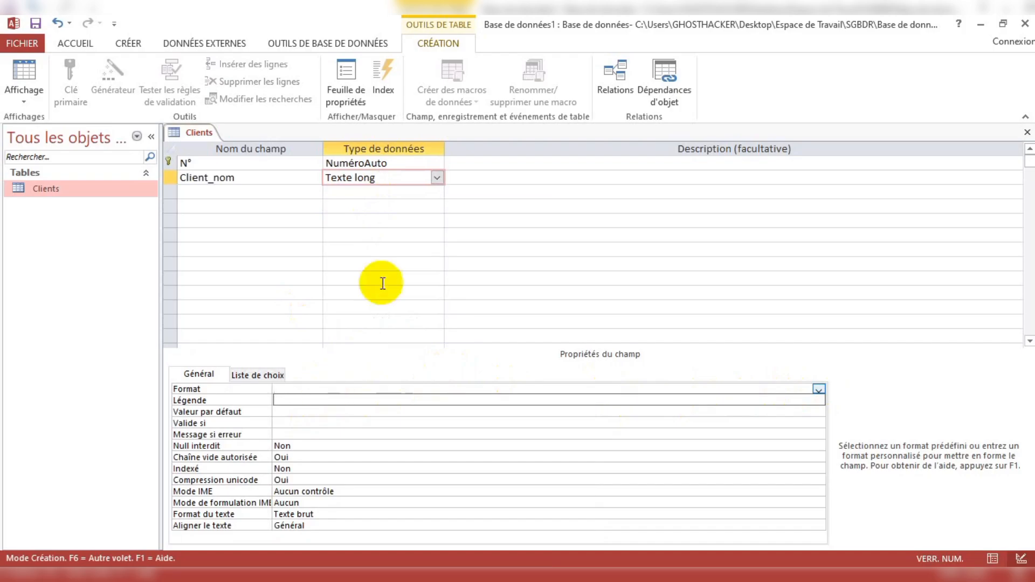
left_click(436, 178)
left_click(436, 178)
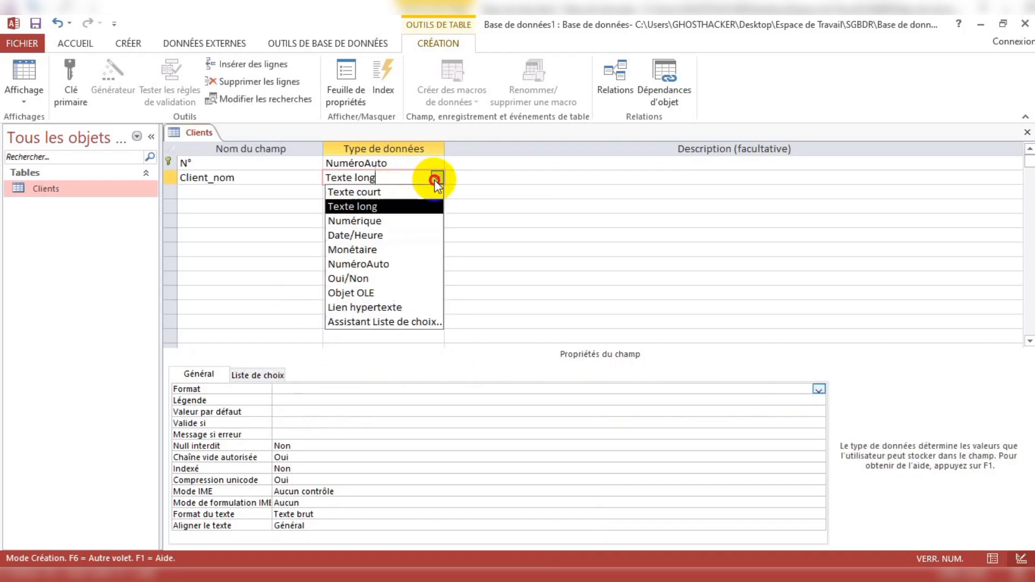
left_click(386, 192)
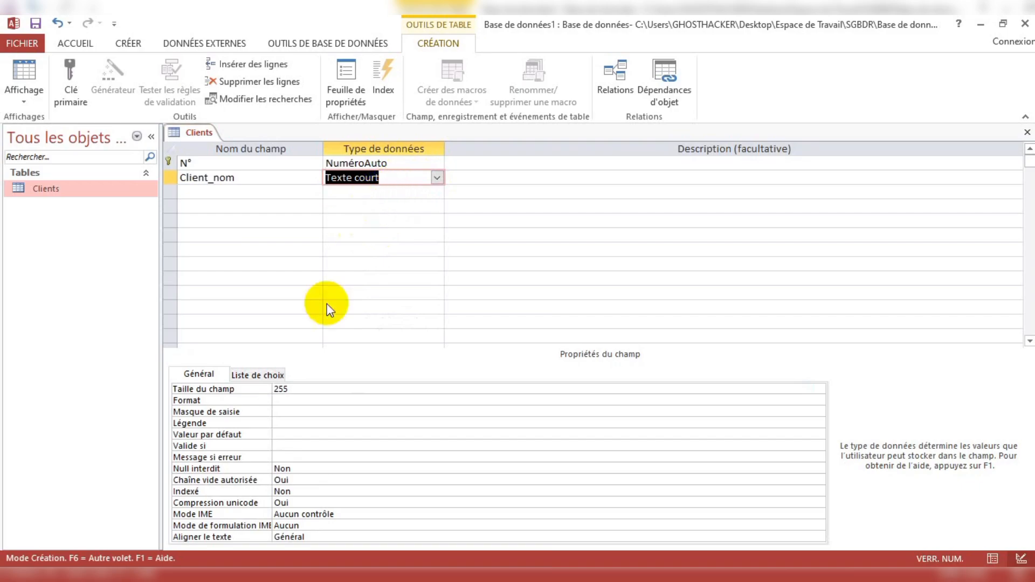
- Set the field size of Client_nom to 25 and review its Format, Null interdit, Chaîne vide autorisée and Valide si properties
left_click(337, 389)
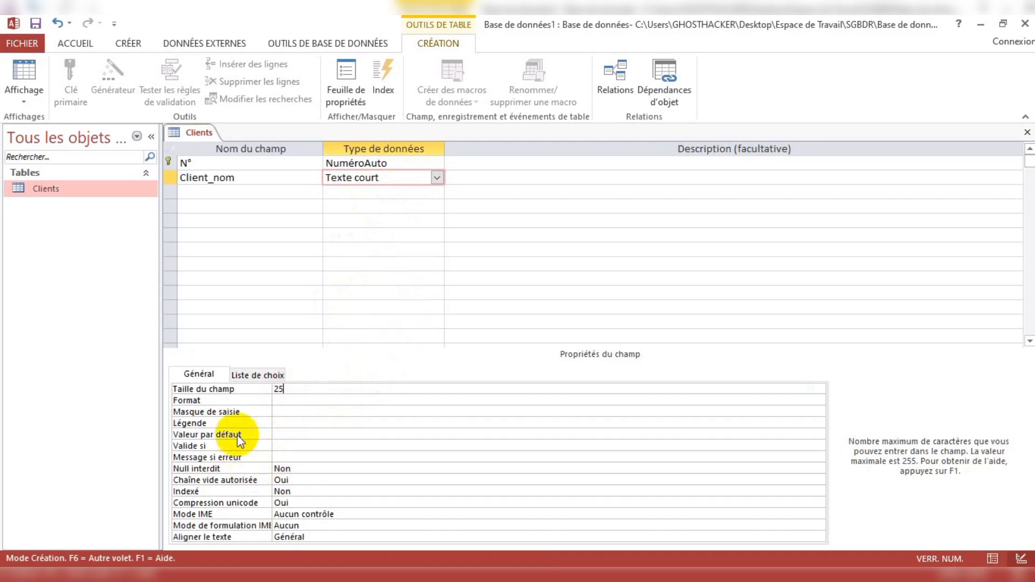
left_click(266, 400)
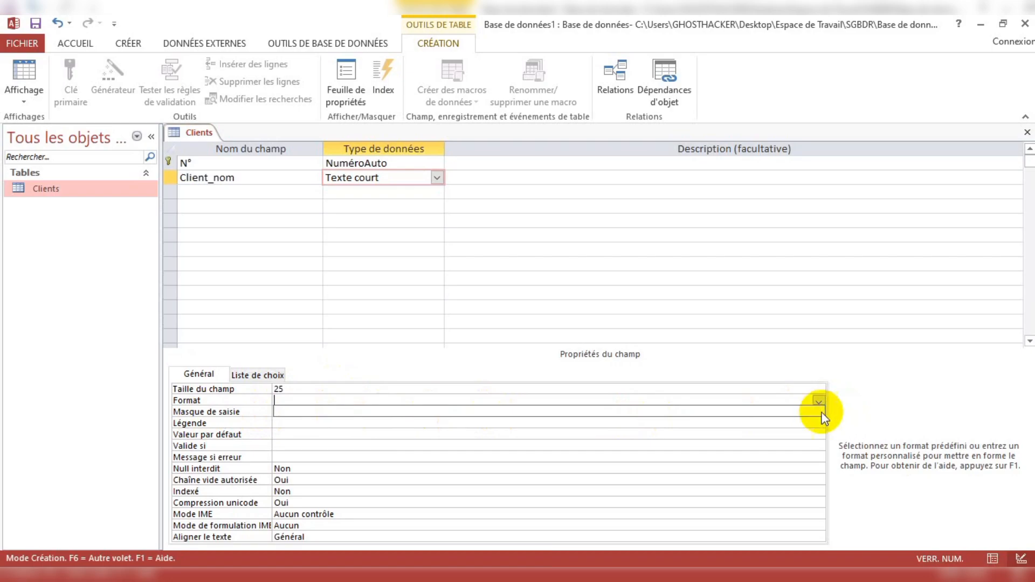
left_click(300, 469)
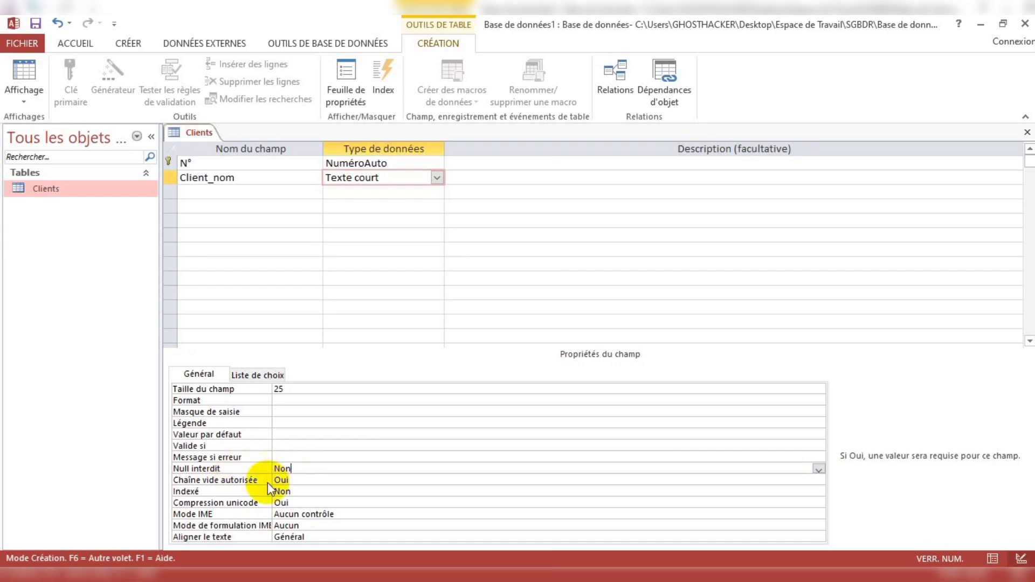
left_click(300, 482)
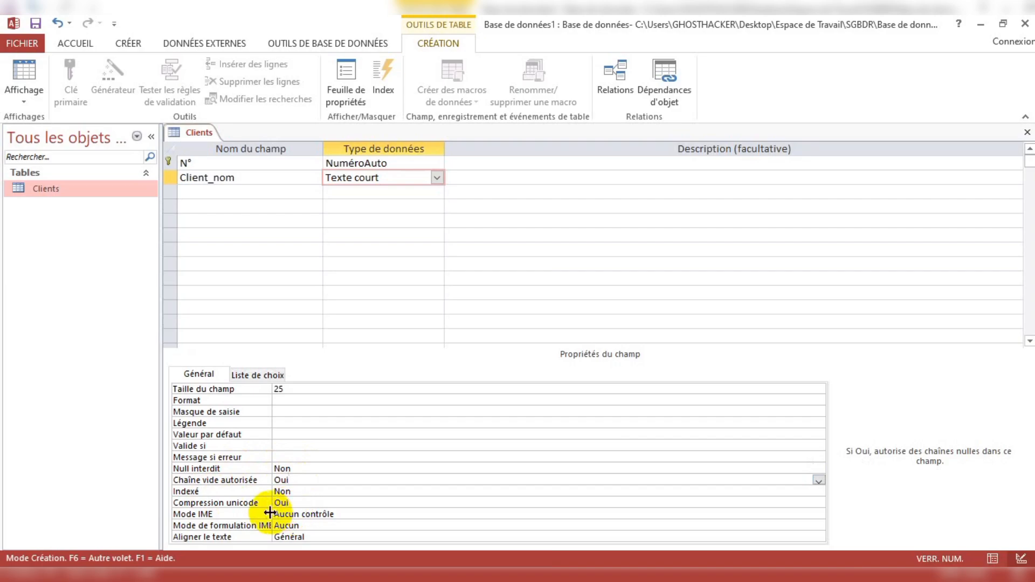
scroll(308, 546, "down", 3)
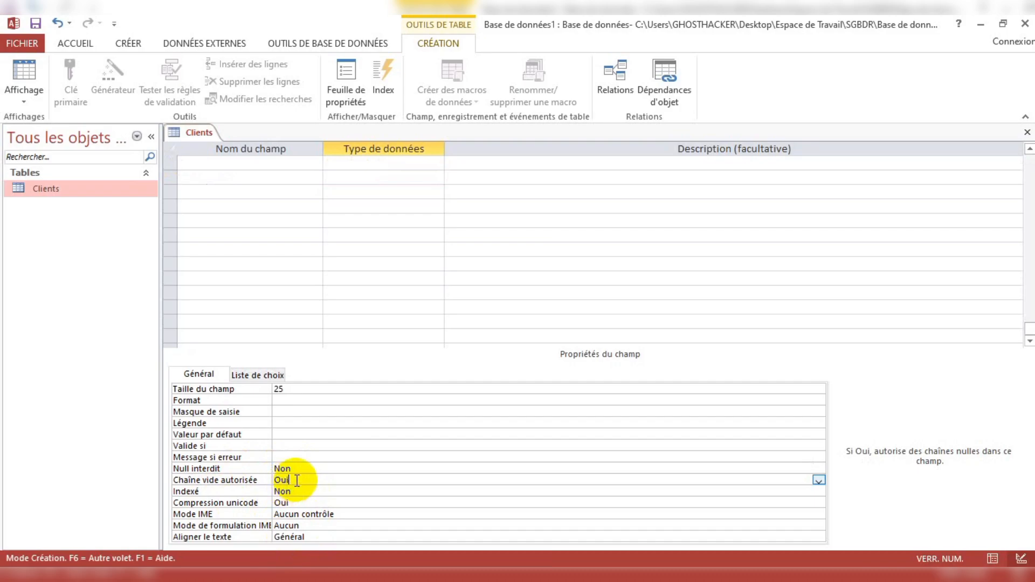
left_click(818, 480)
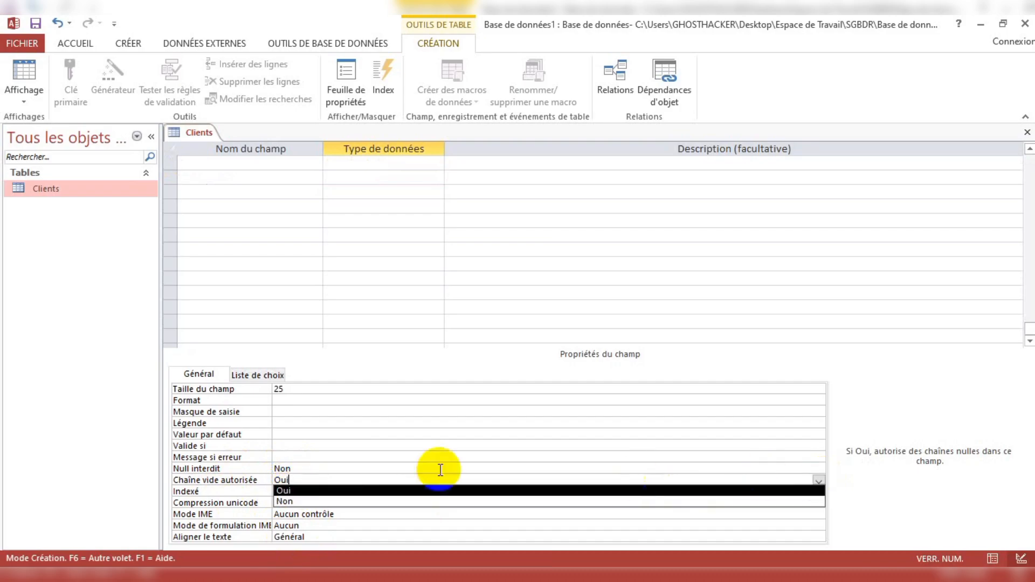
left_click(307, 446)
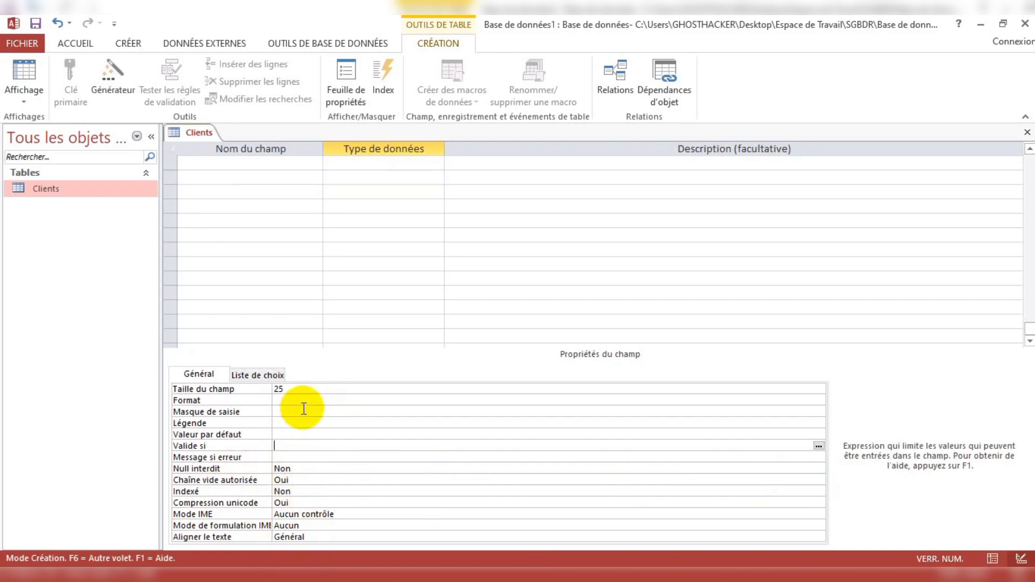
left_click(296, 388)
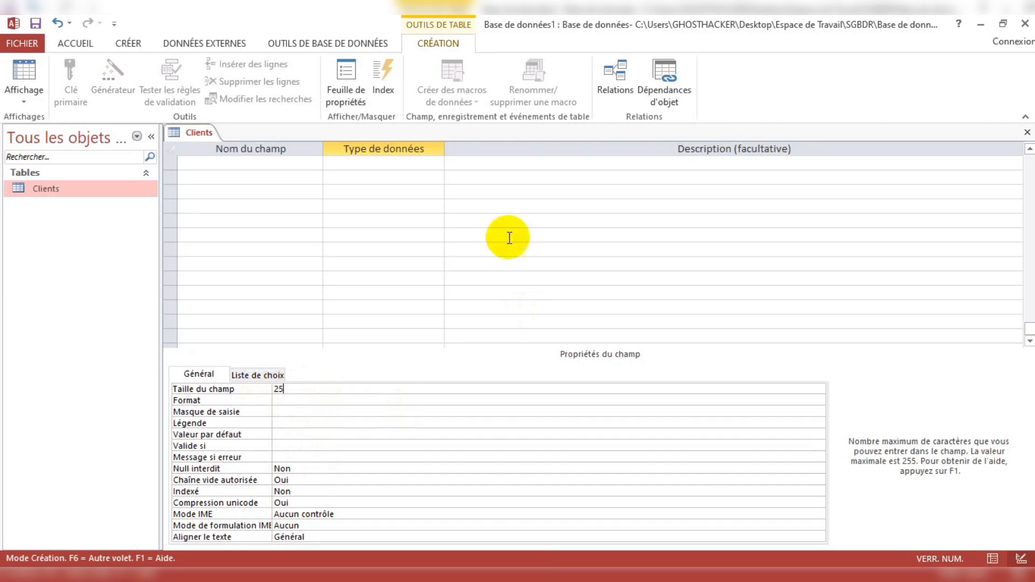
- Add a field named Client_prenom below Client_nom with the Texte court data type, and open its field size for editing
left_click(280, 193)
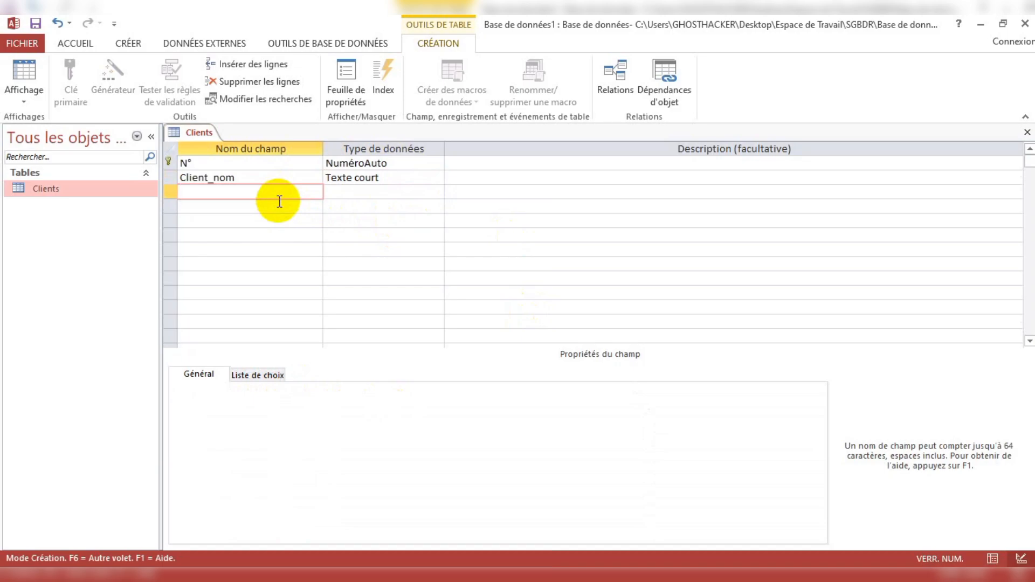
type("C")
type("lient_prenom")
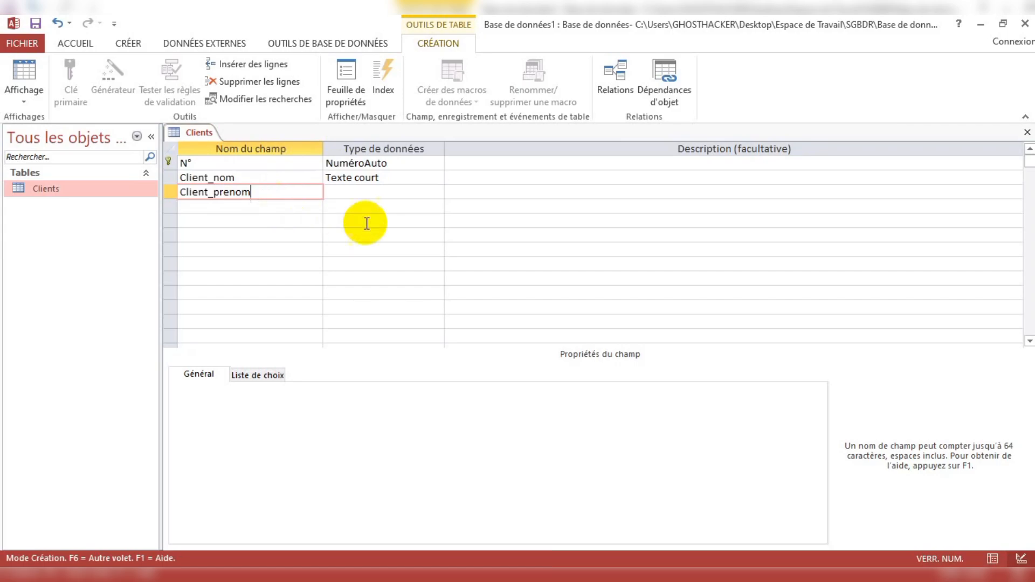
left_click(397, 205)
left_click(409, 189)
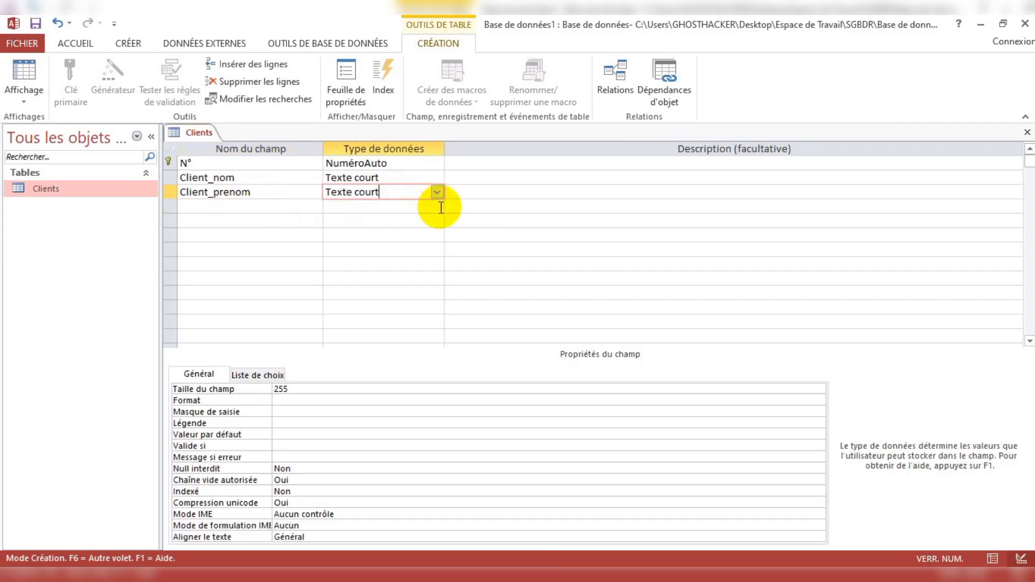
left_click(319, 391)
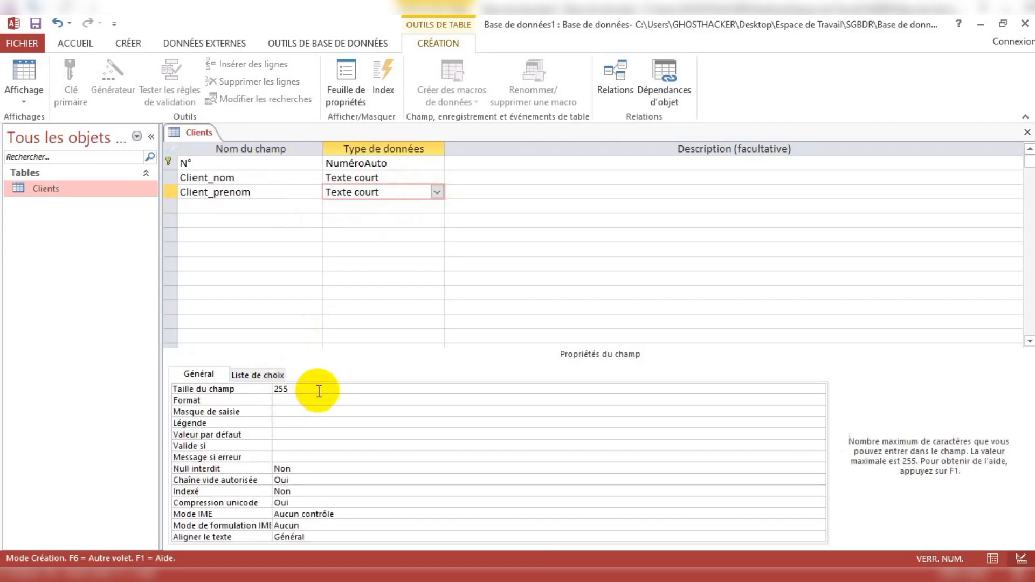
- Add another field named Client_prenom below the existing one in the Clients table, with the Texte court data type
left_click(229, 205)
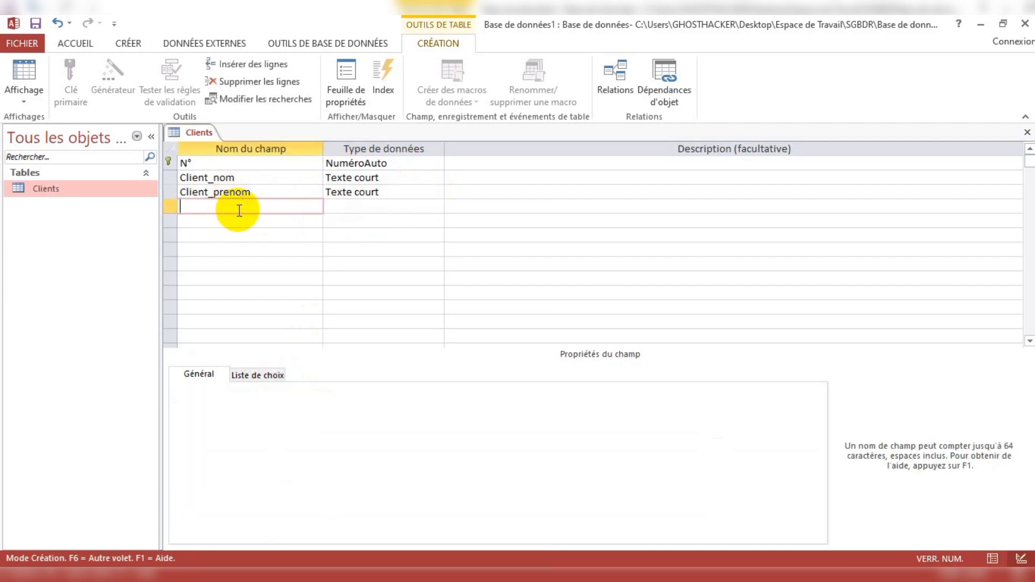
key("Caps_Lock")
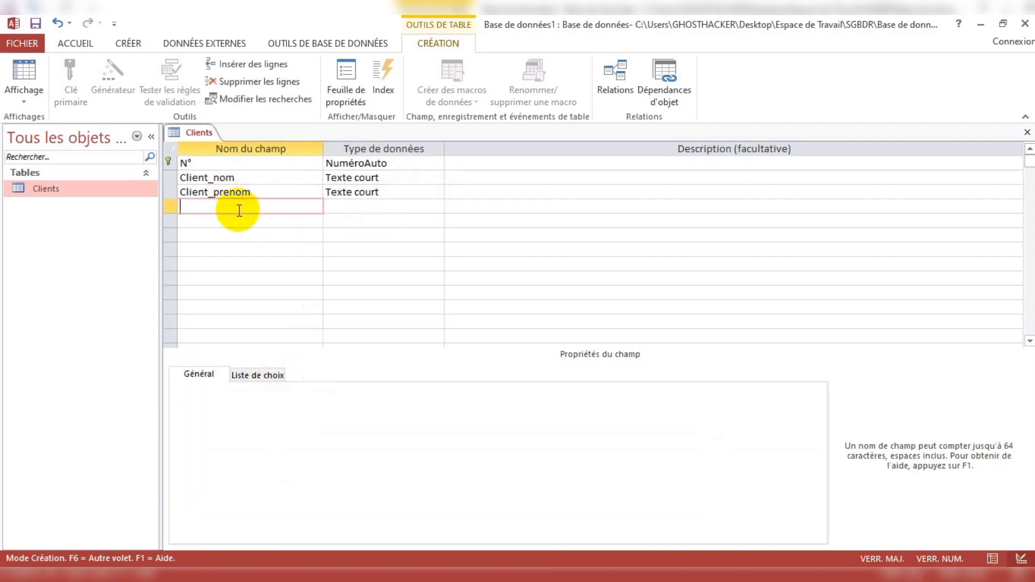
type("C")
key("Caps_Lock")
type("lie")
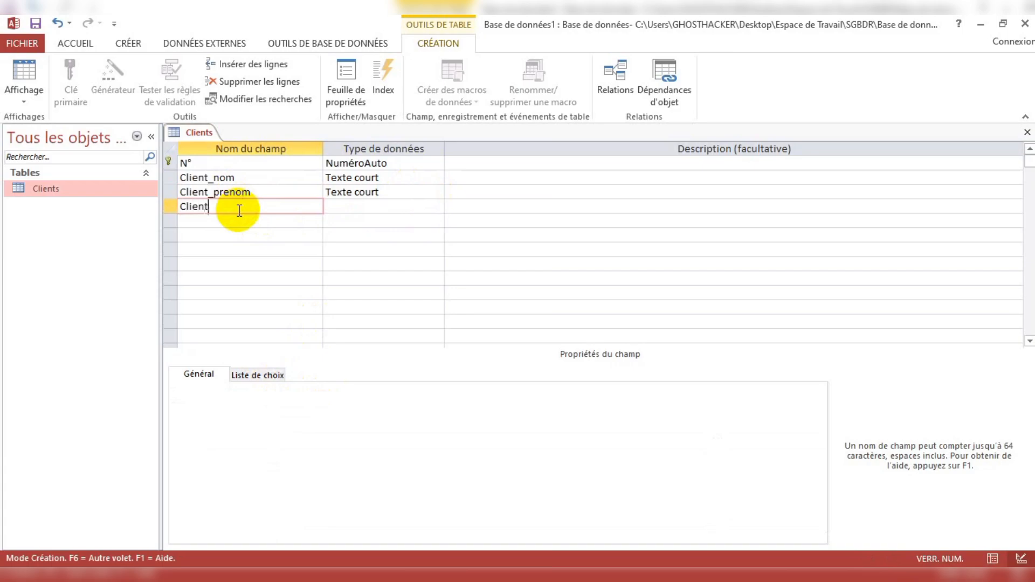
type("nt_prenom")
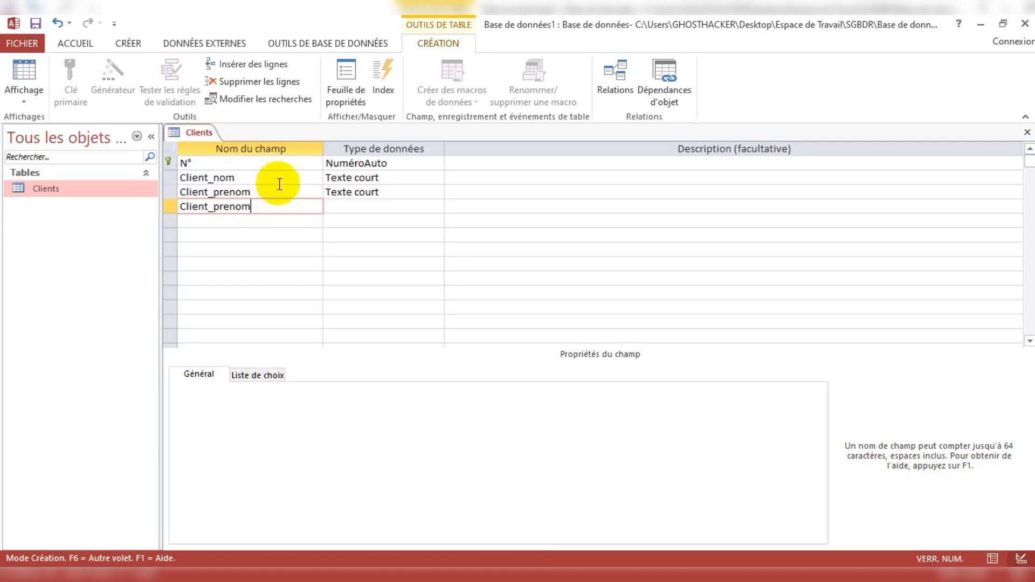
left_click(379, 215)
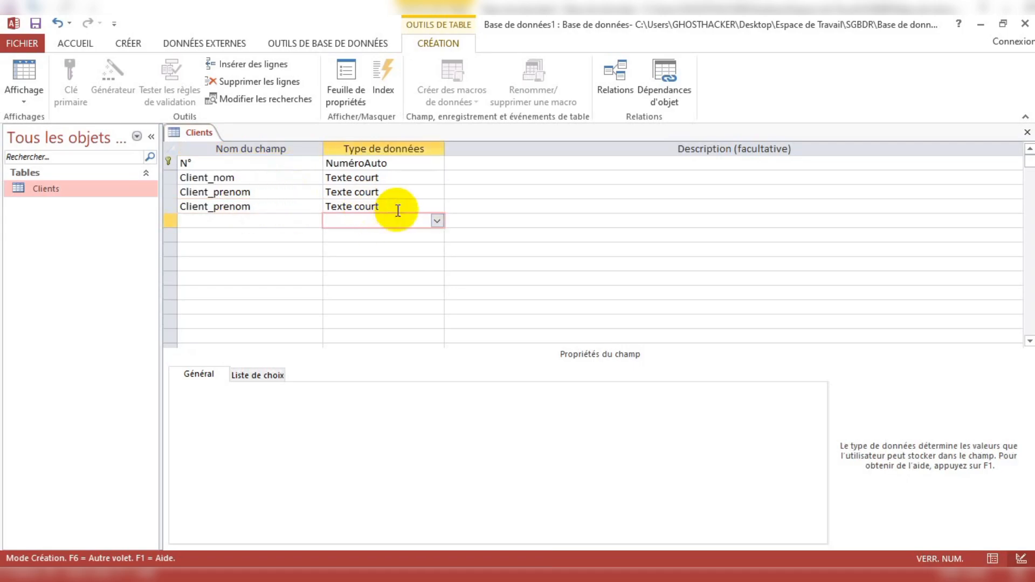
left_click(380, 207)
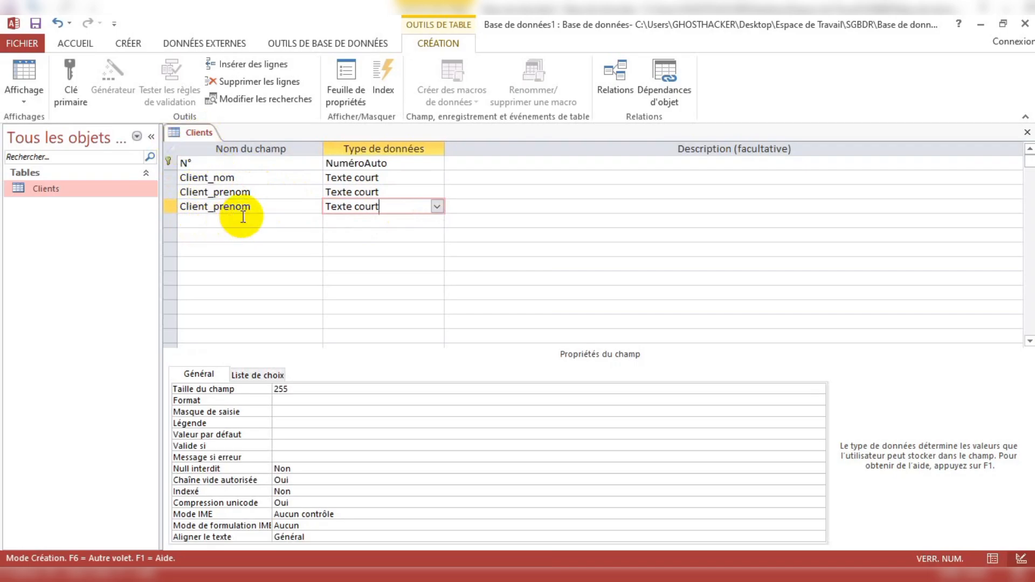
- Rename the second Client_prenom field as Client_adresse
left_click(263, 207)
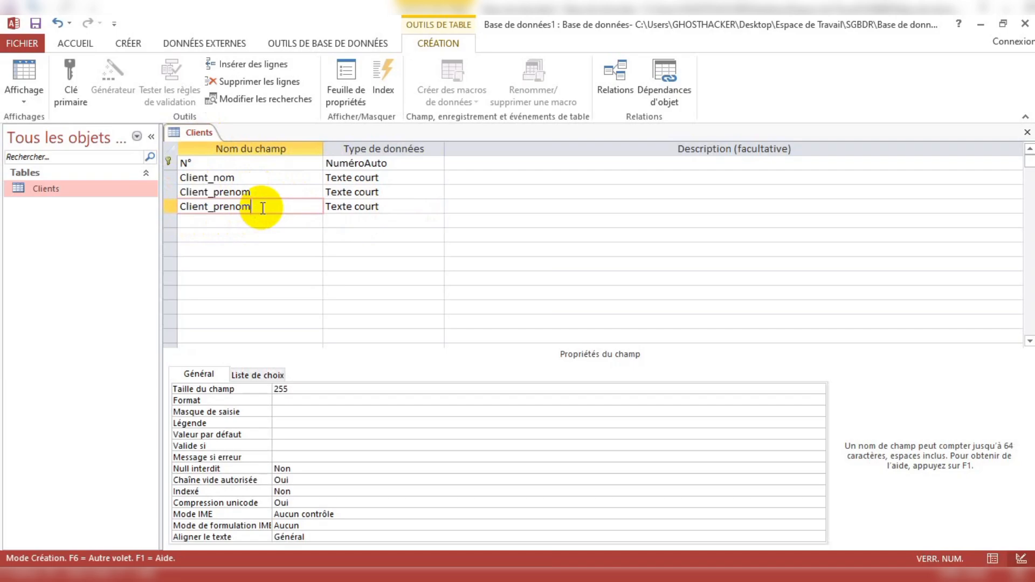
key("BackSpace")
key("BackSpace")
key("BackSpace")
key("BackSpace")
key("BackSpace")
key("BackSpace")
type("qdresse")
left_click(221, 206)
key("BackSpace")
type("a")
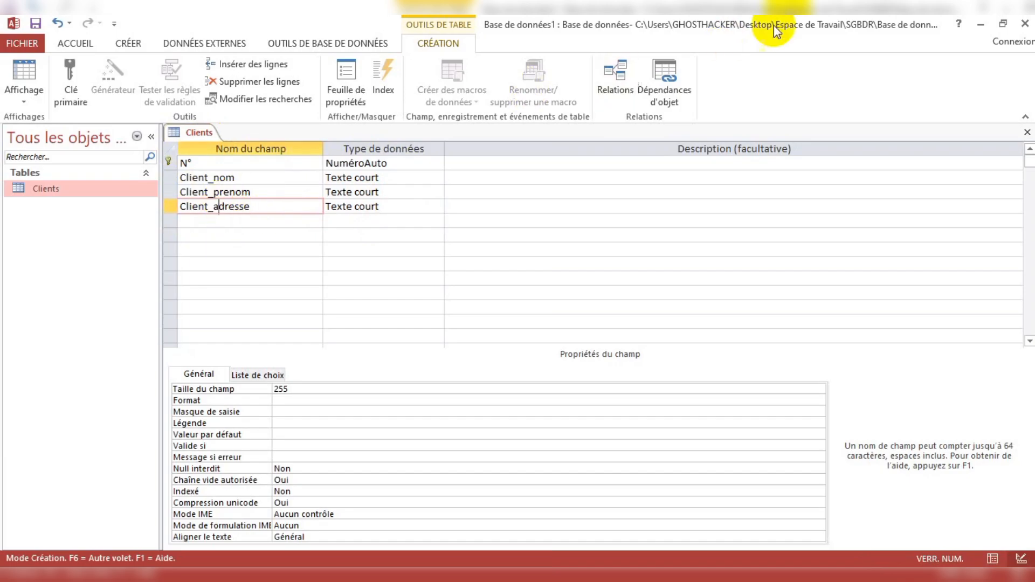
- Keep Texte court as the data type of Client_adresse and set its field size to 30
left_click(416, 206)
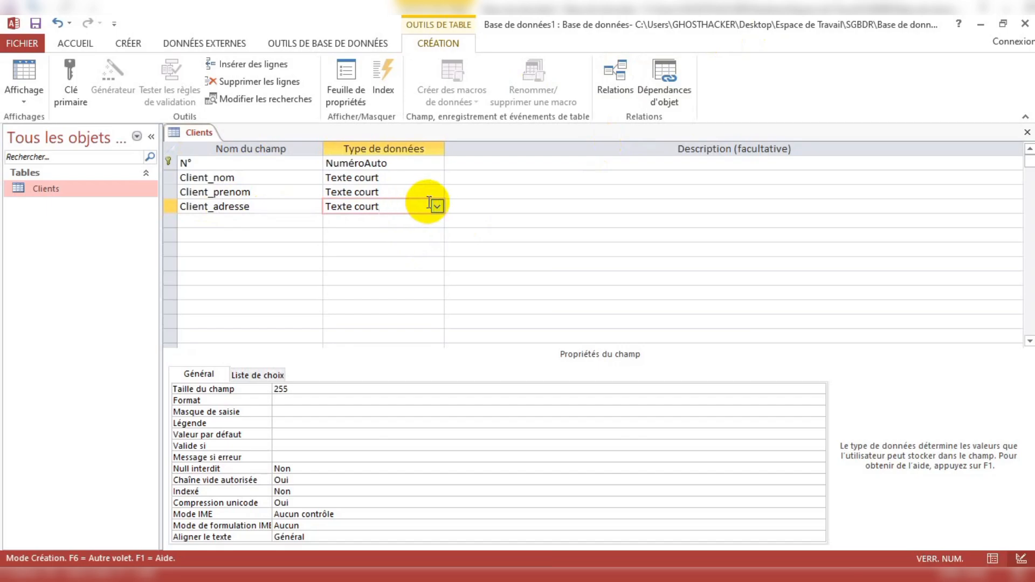
left_click(438, 208)
left_click(438, 208)
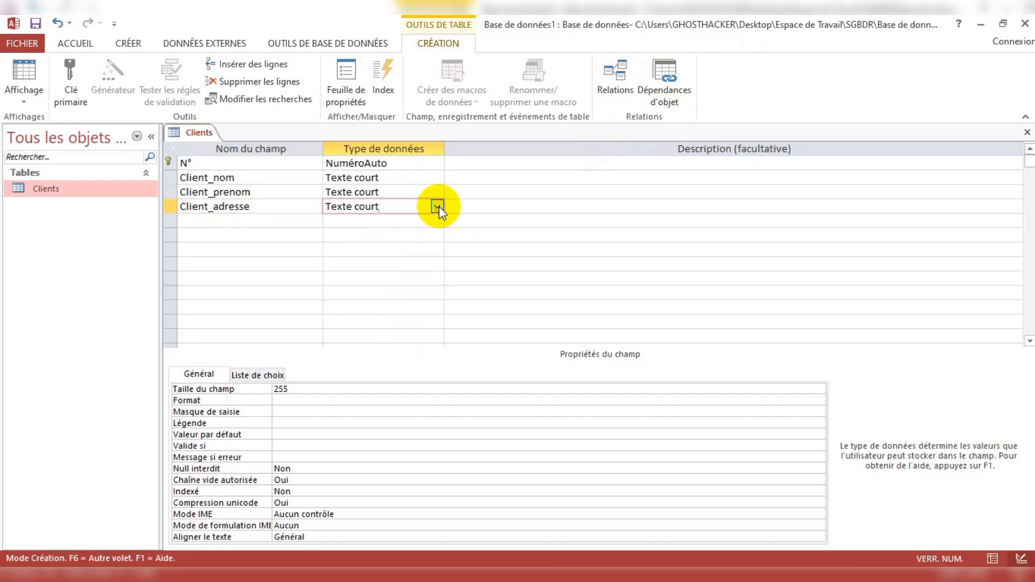
left_click(291, 389)
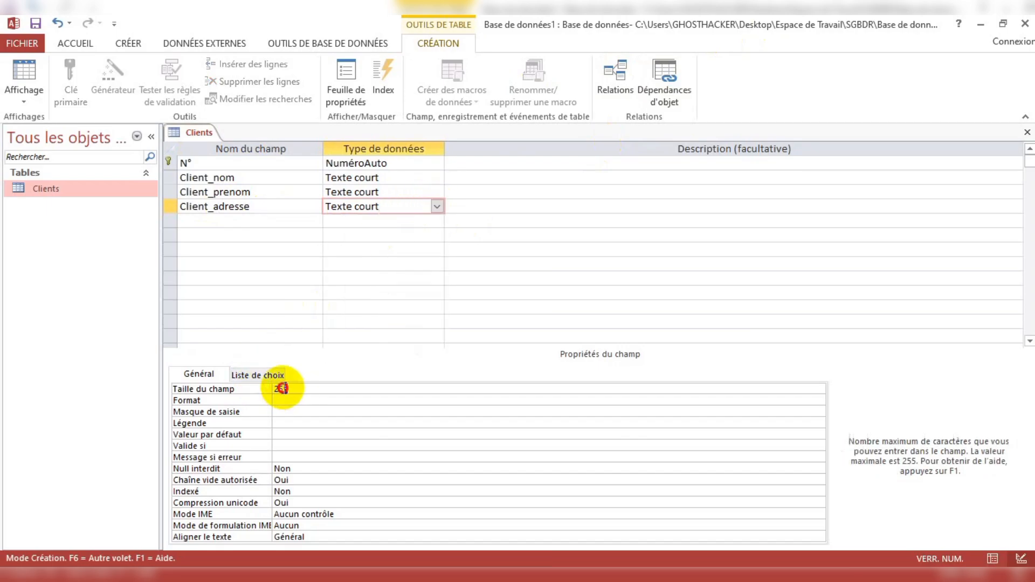
double_click(279, 388)
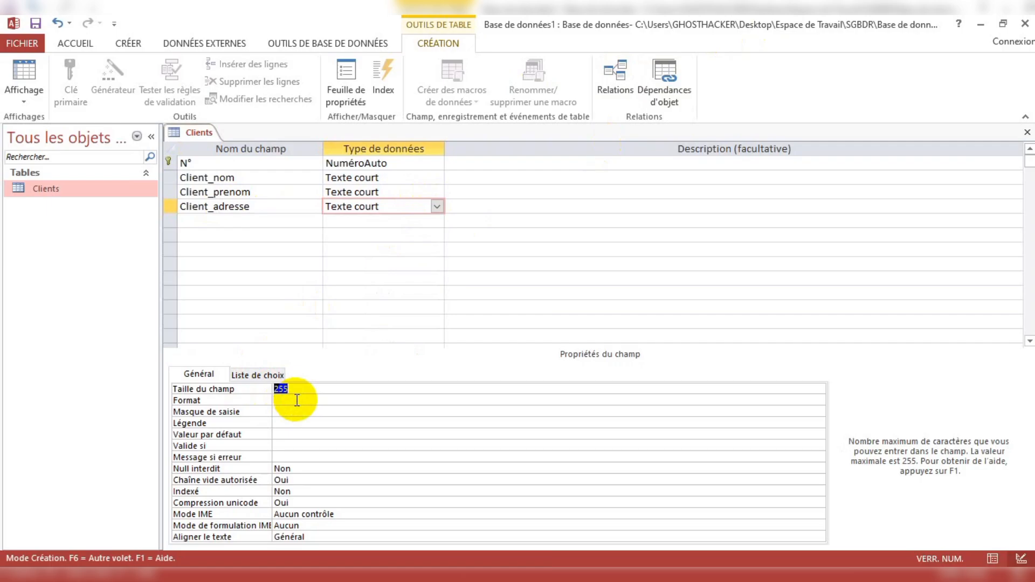
type("30")
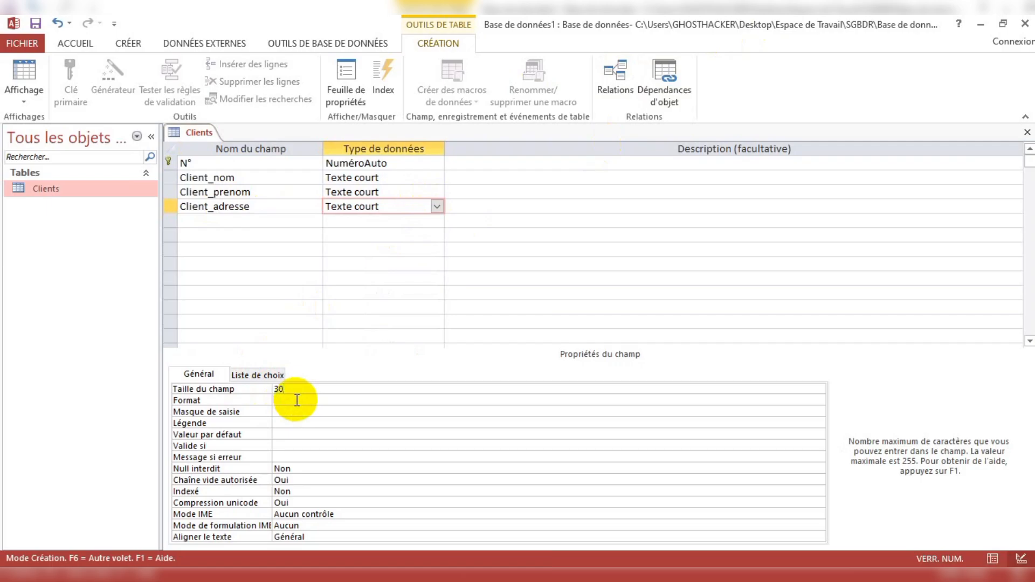
- Add a field named Client_cp below Client_adresse with the Texte court data type
left_click(256, 220)
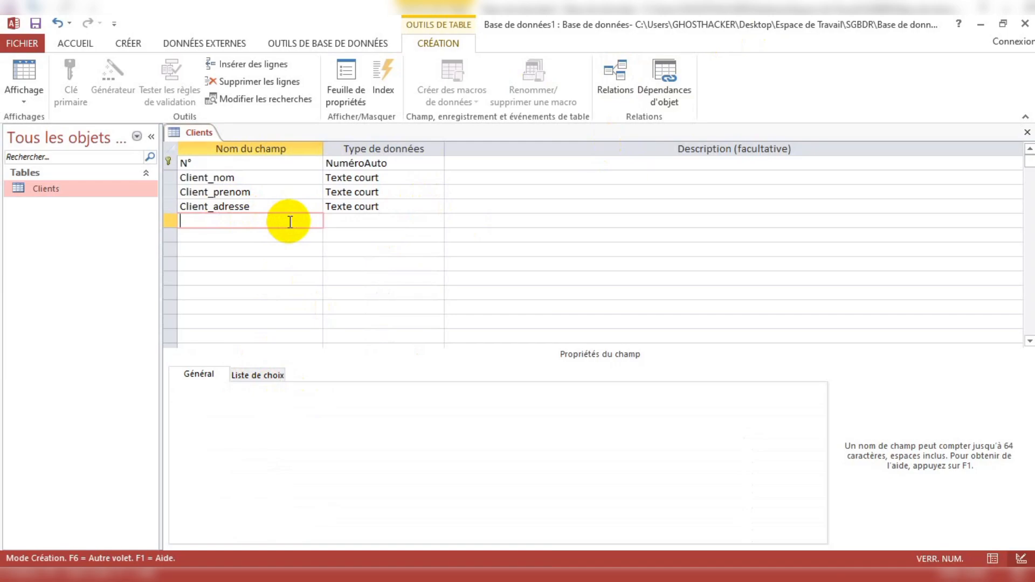
key("Caps_Lock")
key("Caps_Lock")
type("Client_")
key("Caps_Lock")
key("Caps_Lock")
type("cp")
left_click(373, 225)
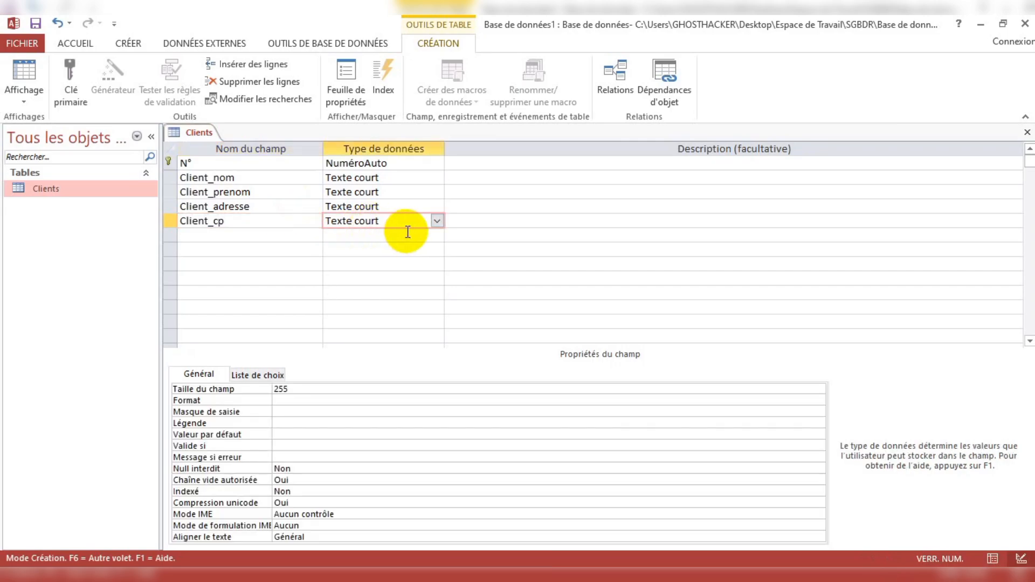
- Set the field size of Client_cp to 10
left_click(408, 232)
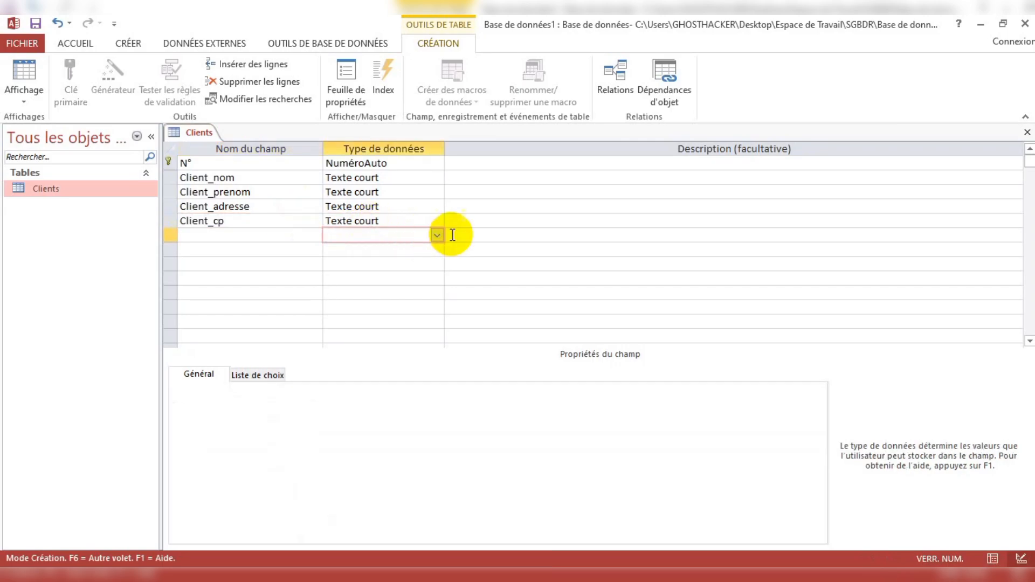
left_click(423, 221)
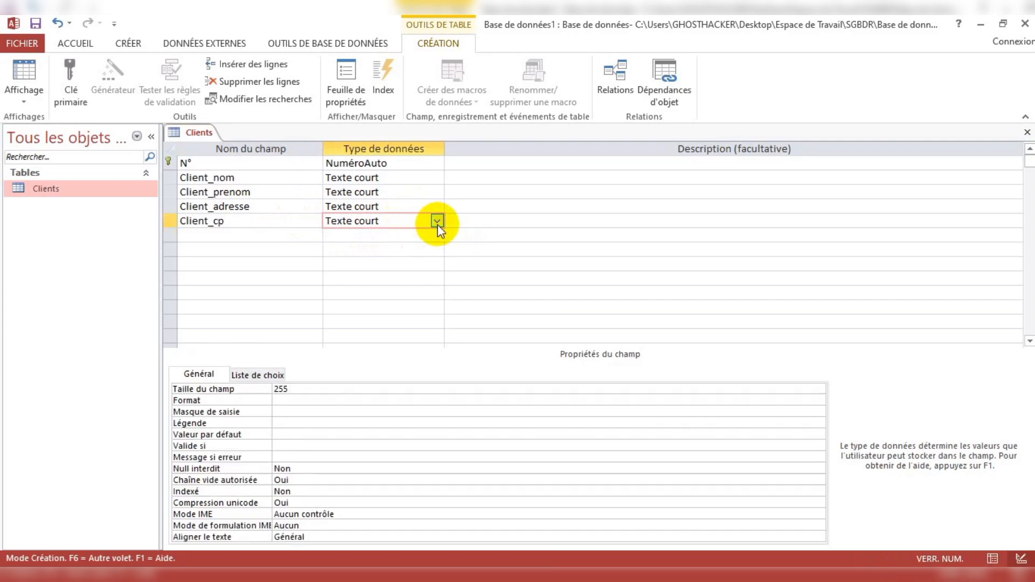
left_click(293, 385)
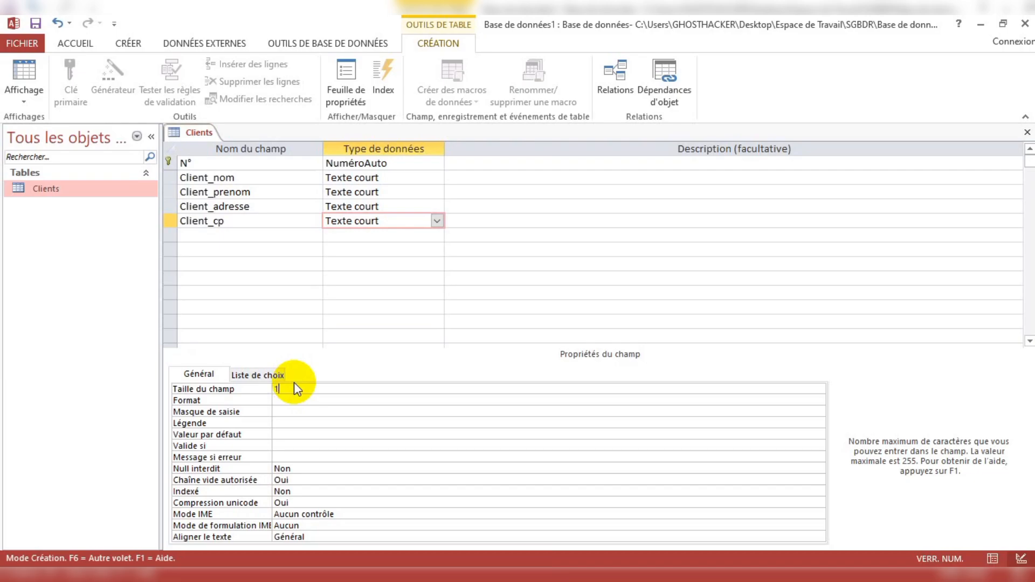
type("10")
- Start a new field below Client_cp with the partial name Client_ and the Texte court data type
left_click(244, 235)
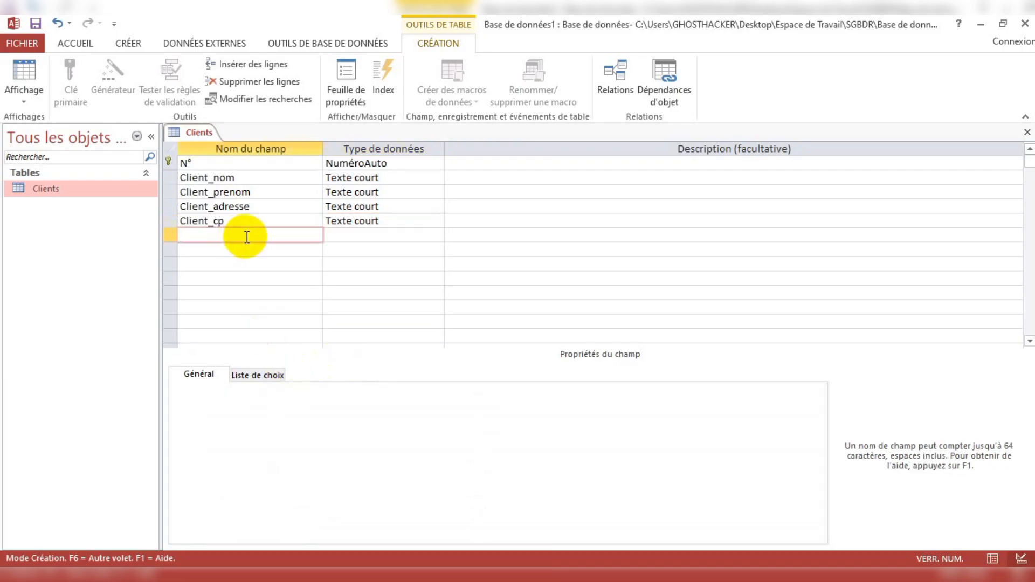
key("Caps_Lock")
type("C")
key("Caps_Lock")
type("lient_")
key("Tab")
type("v")
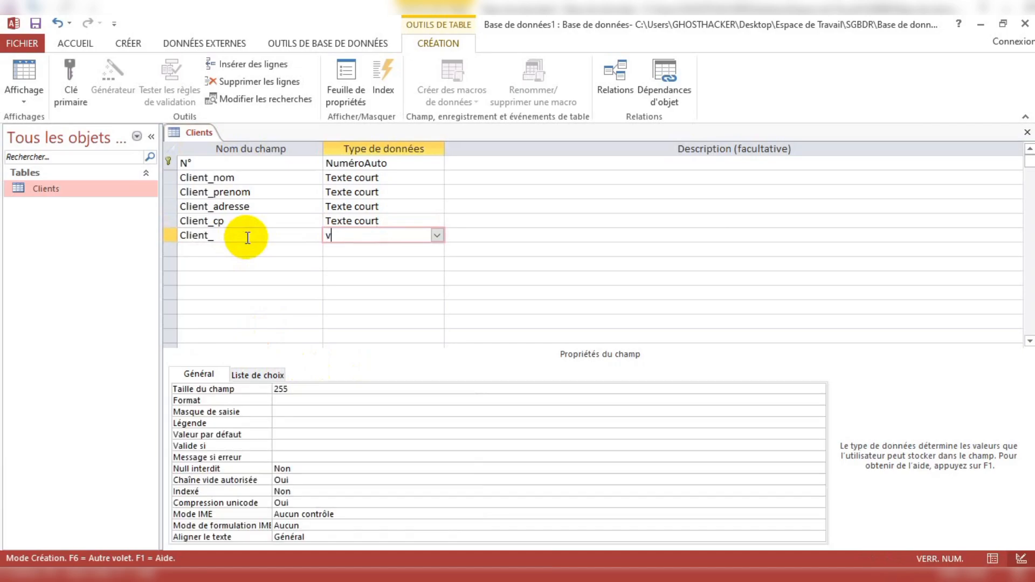
key("BackSpace")
left_click(247, 238)
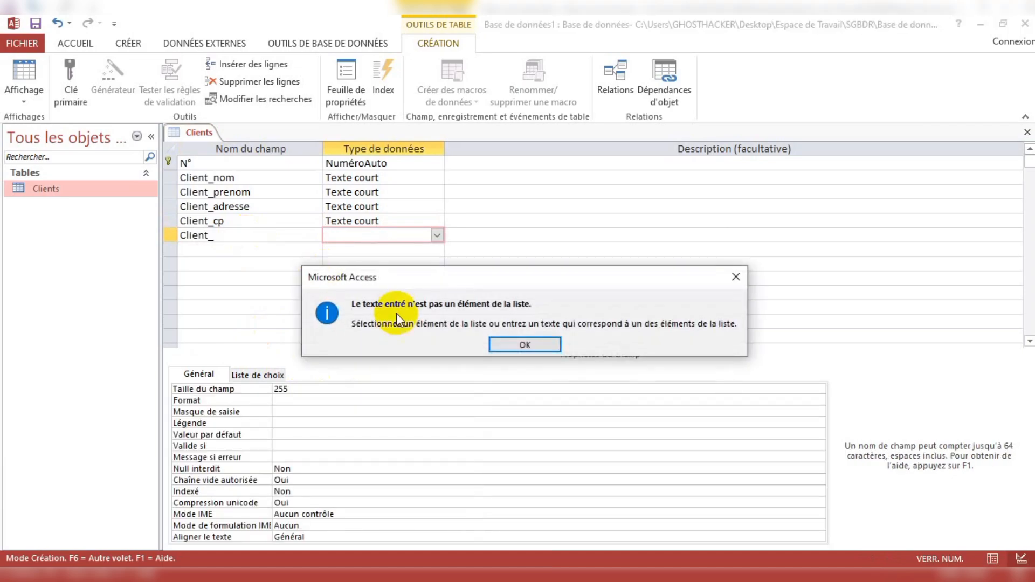
left_click(529, 345)
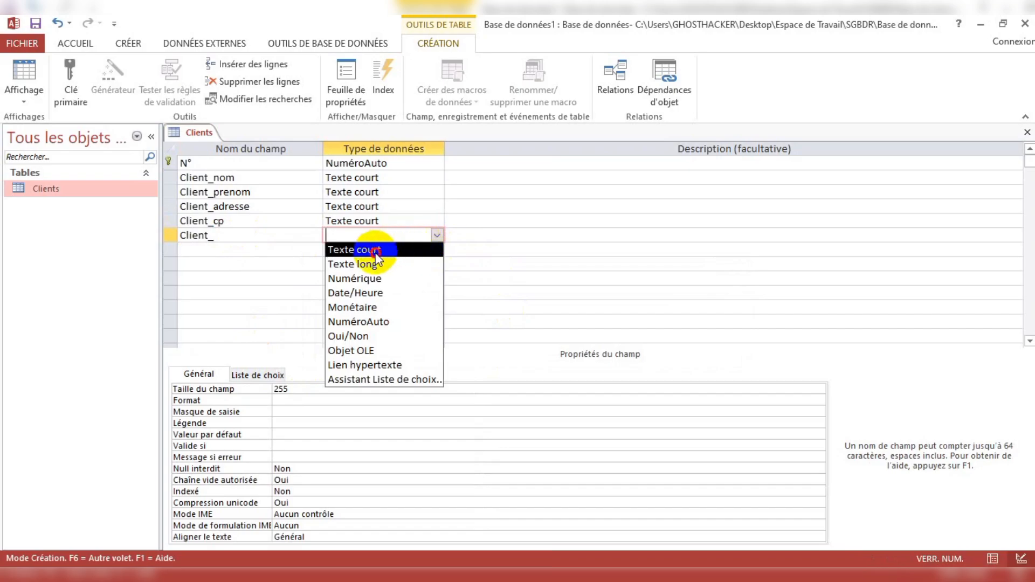
left_click(356, 247)
- Complete the name of the field below Client_cp as Client_Ville
left_click(266, 234)
key("Tab")
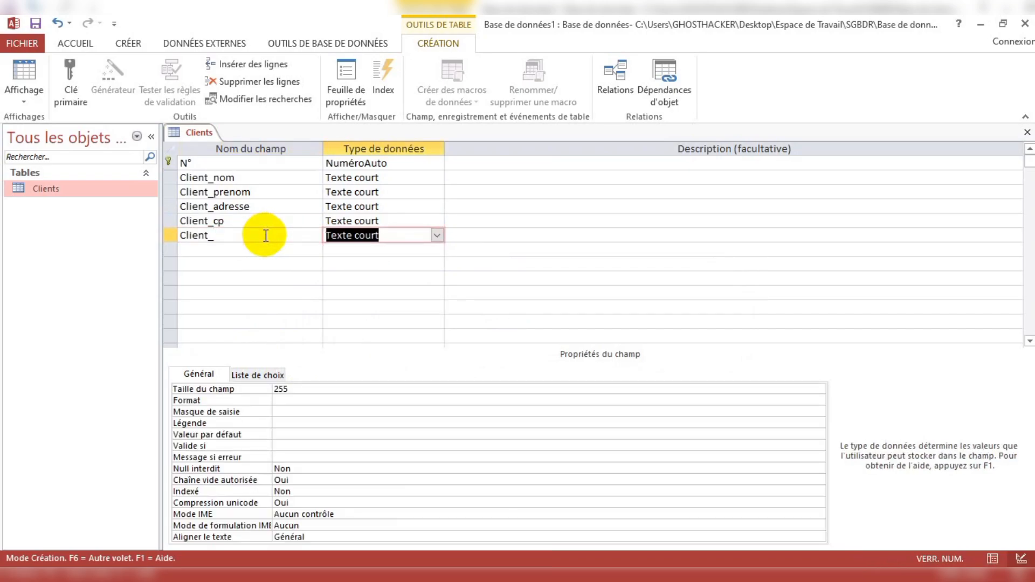
left_click(266, 236)
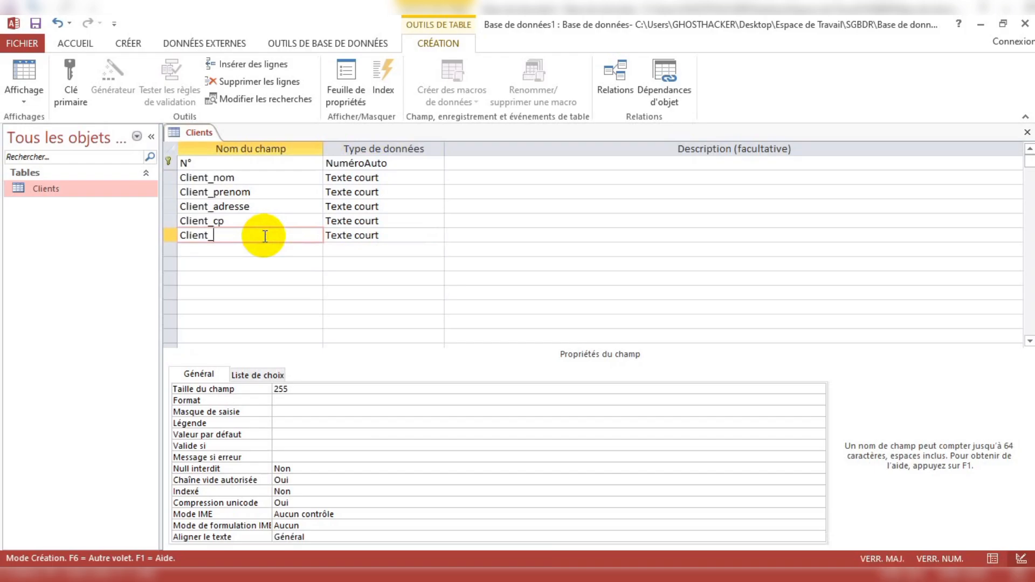
type("Ville")
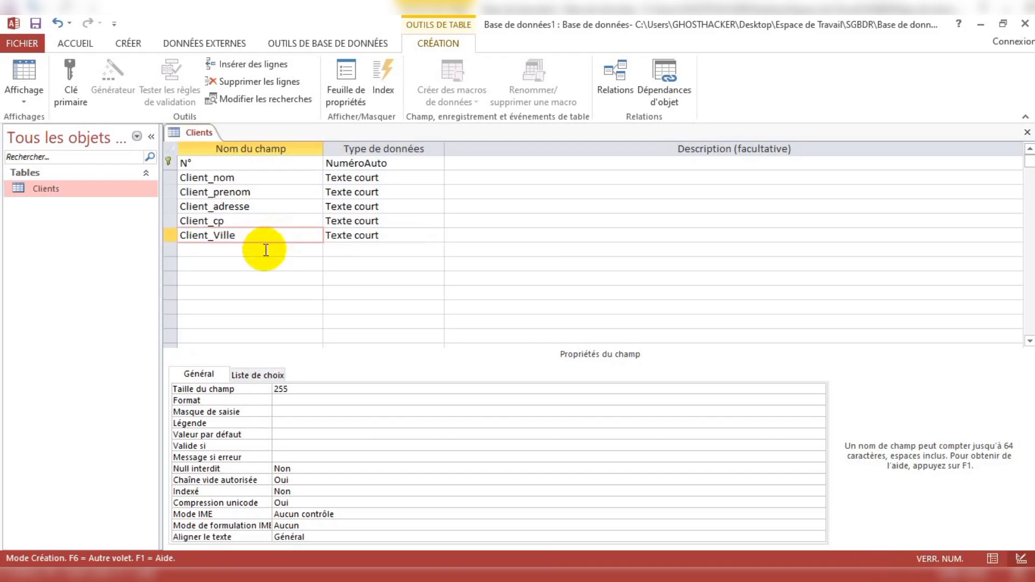
- Add a field named Client_DateN below Client_Ville with the Date/Heure data type
left_click(237, 249)
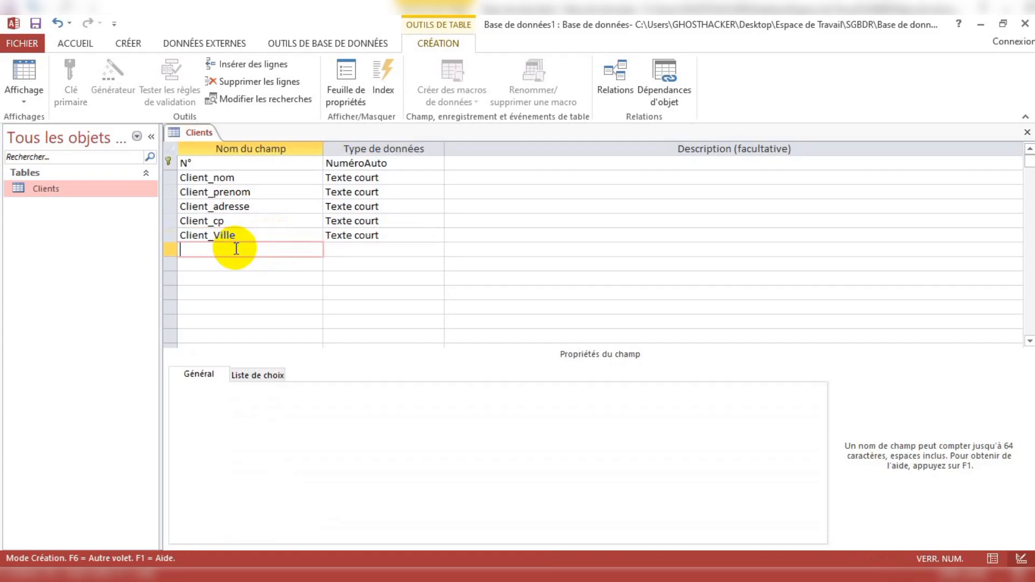
type("Client_")
key("Caps_Lock")
type("D")
key("Caps_Lock")
type("ate")
key("Caps_Lock")
type("N")
key("Caps_Lock")
left_click(398, 248)
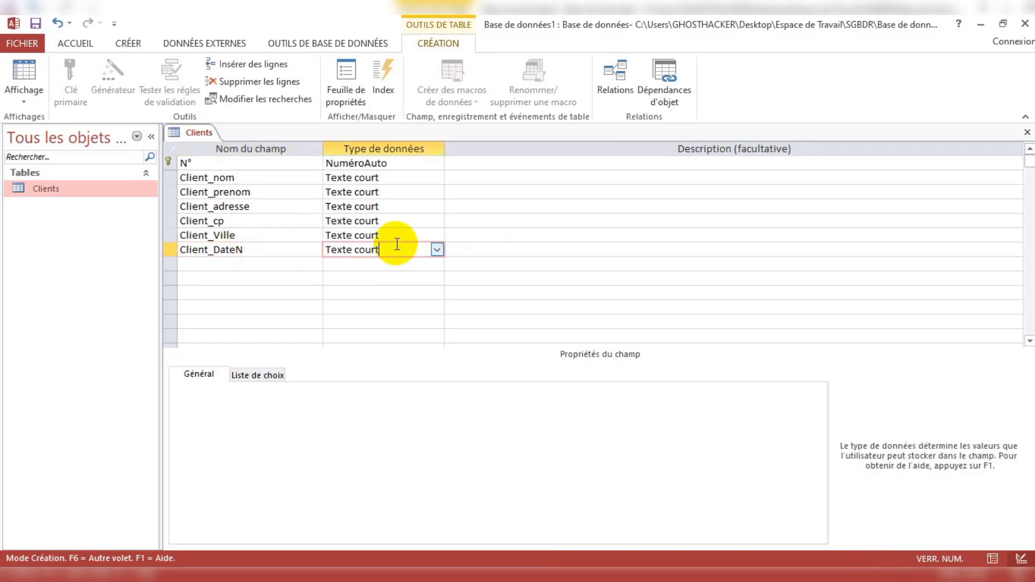
left_click(437, 249)
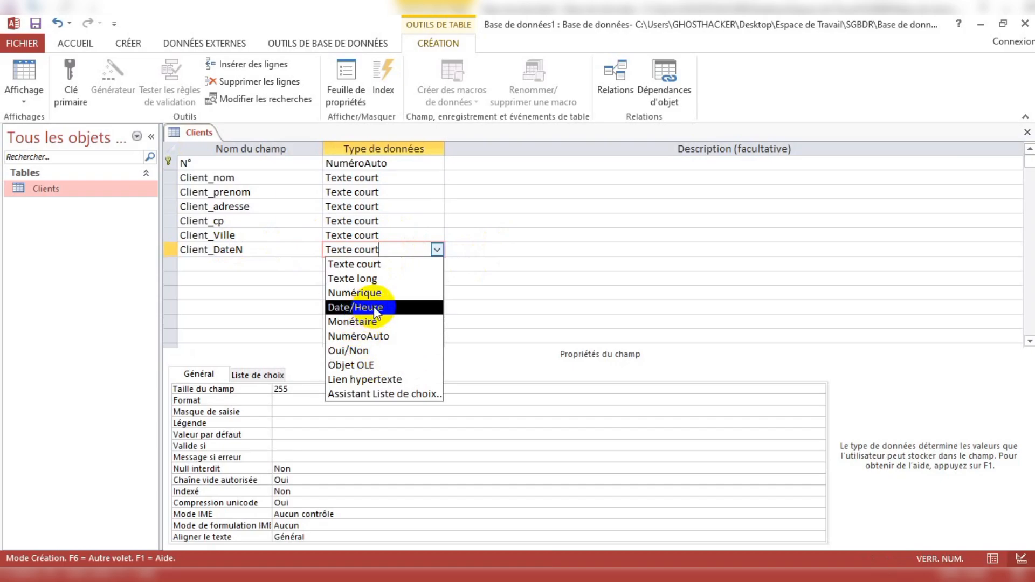
left_click(375, 310)
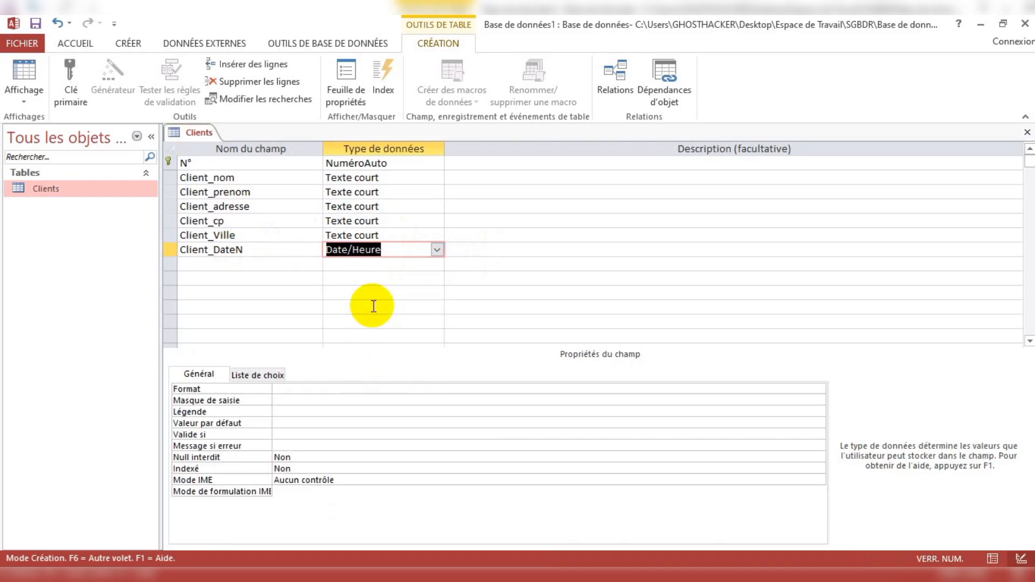
- Set the Format property of Client_DateN to Date, abrégé
left_click(314, 390)
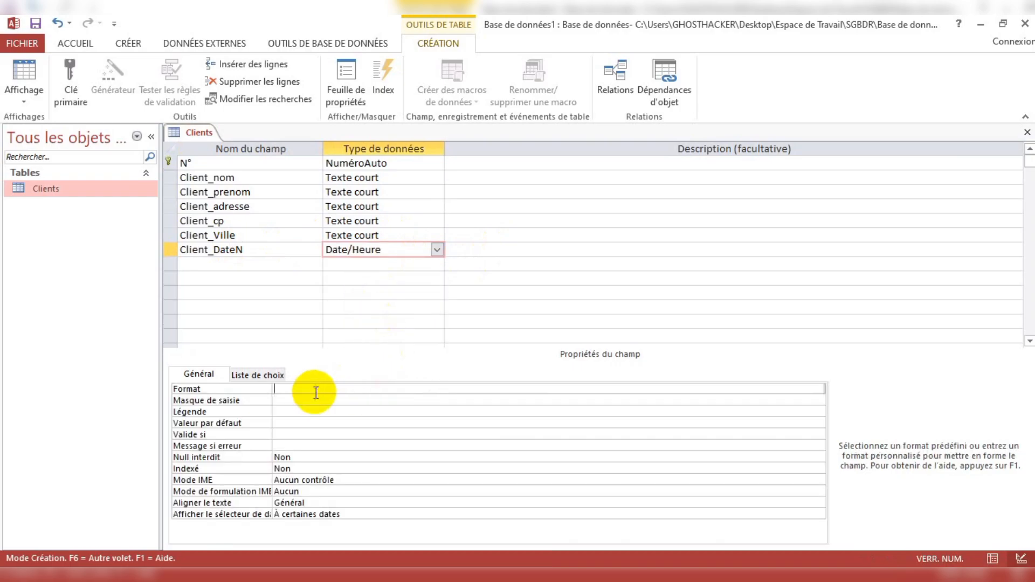
left_click(819, 390)
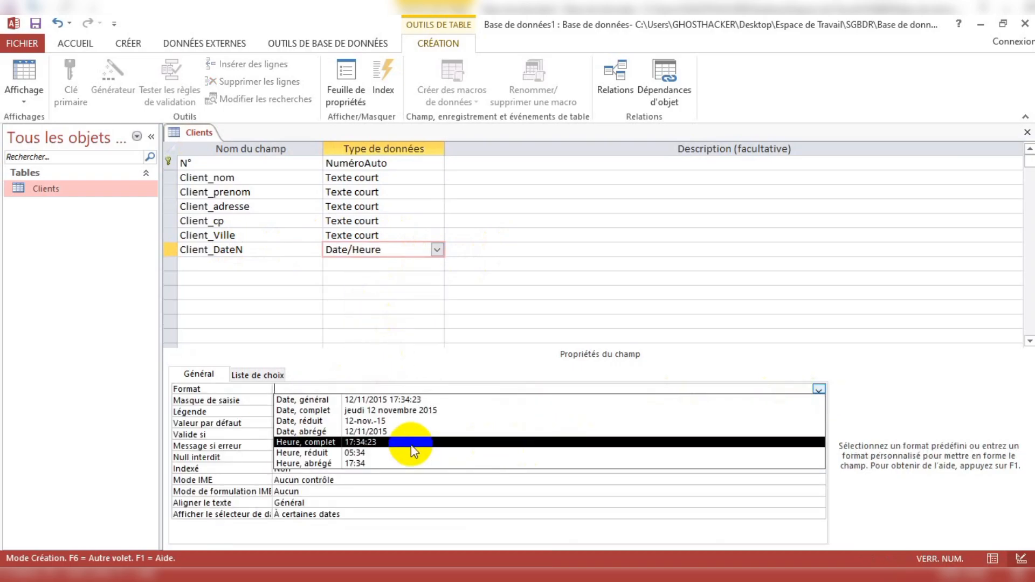
left_click(364, 432)
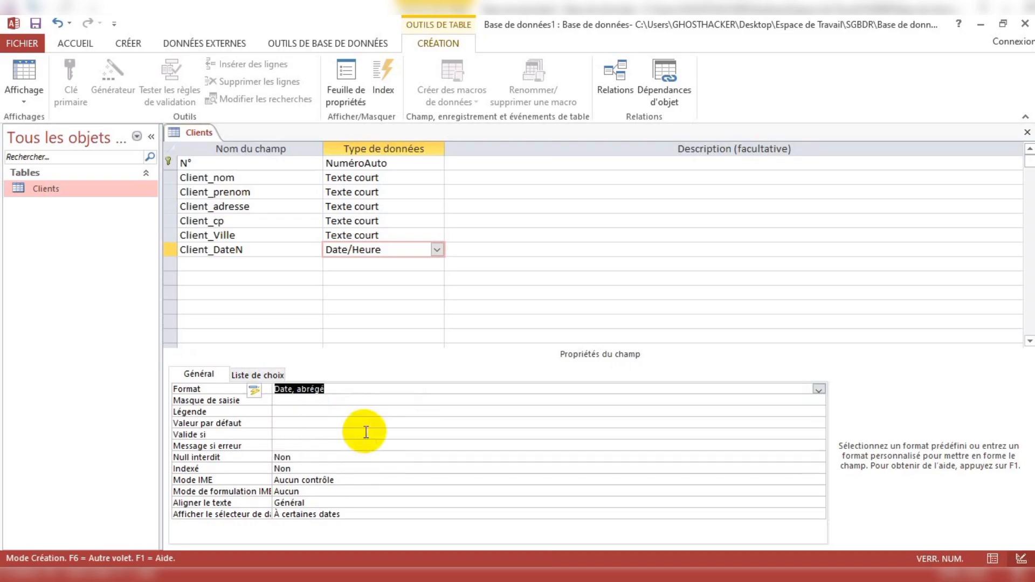
- Set the field size of Client_Ville to 25 and return to the data type of Client_DateN
left_click(412, 236)
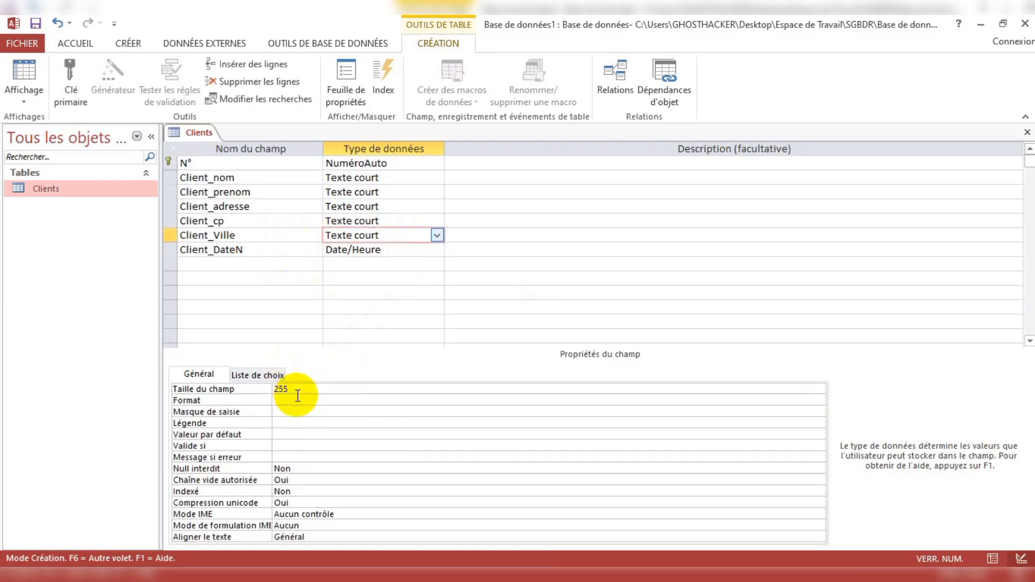
left_click(305, 389)
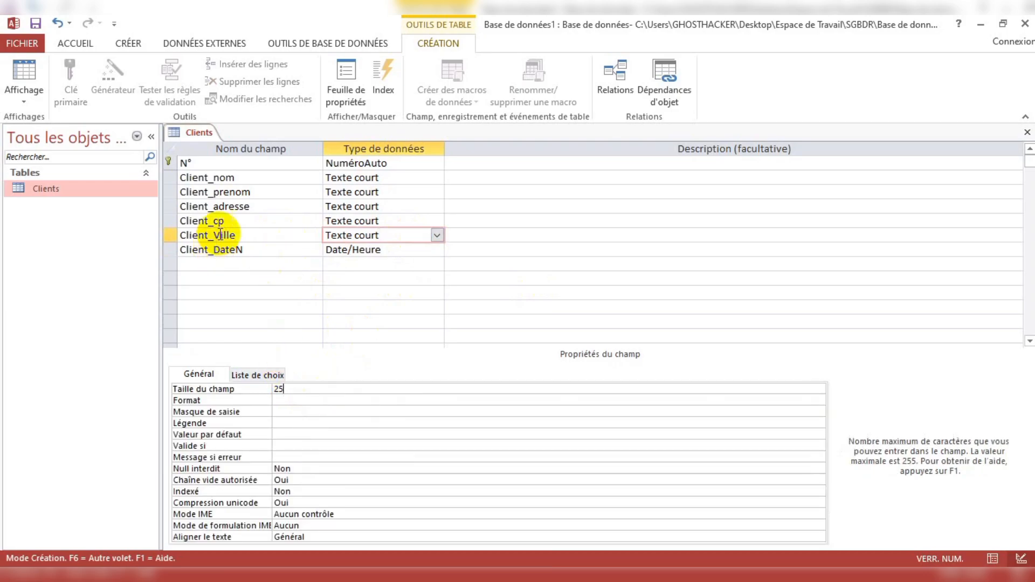
left_click(405, 252)
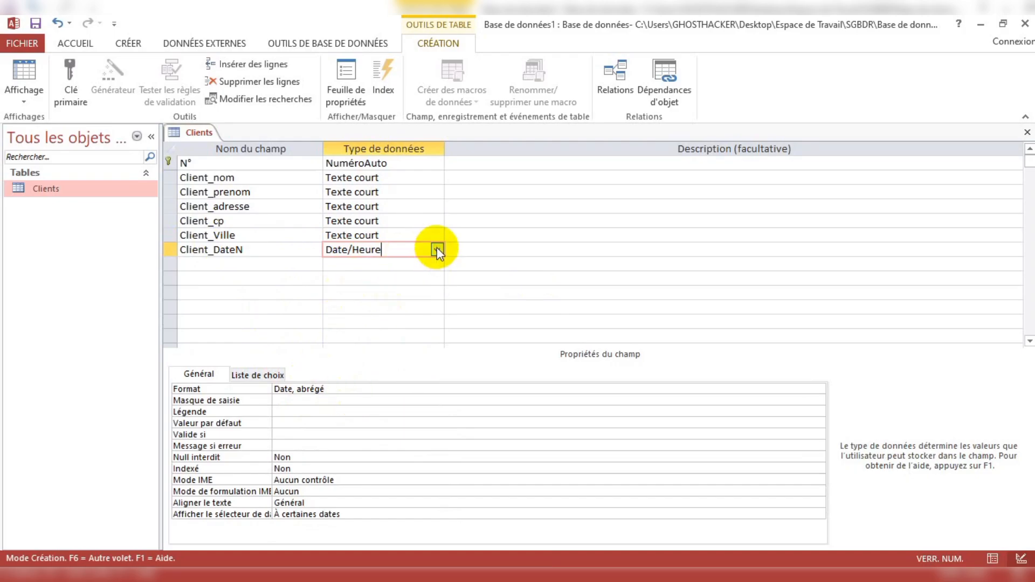
left_click(426, 207)
left_click(438, 207)
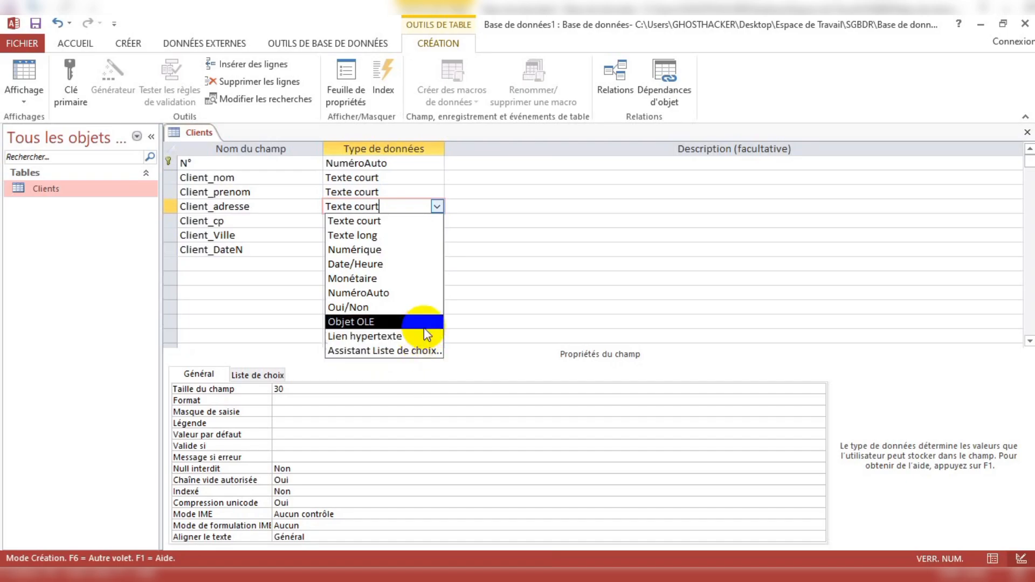
left_click(505, 266)
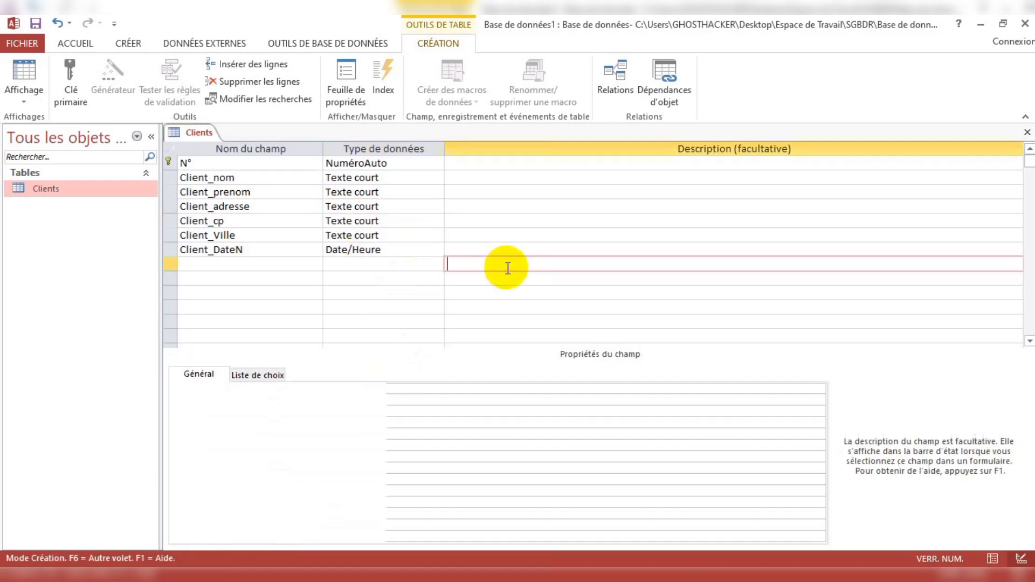
- Add a field named Client_genre below Client_DateN and start the Assistant Liste de choix for its data type
left_click(274, 270)
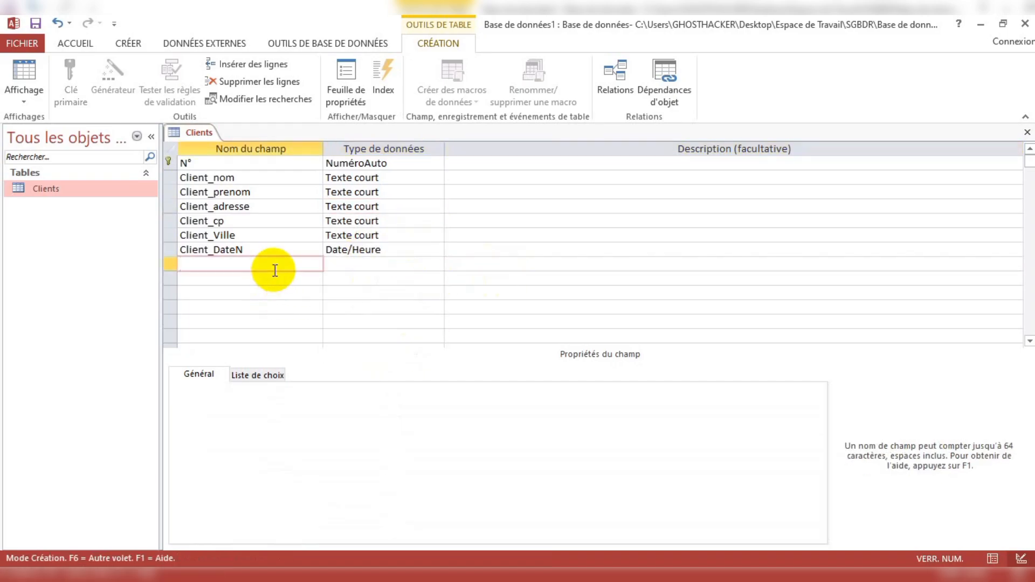
type("Client_genre")
left_click(358, 263)
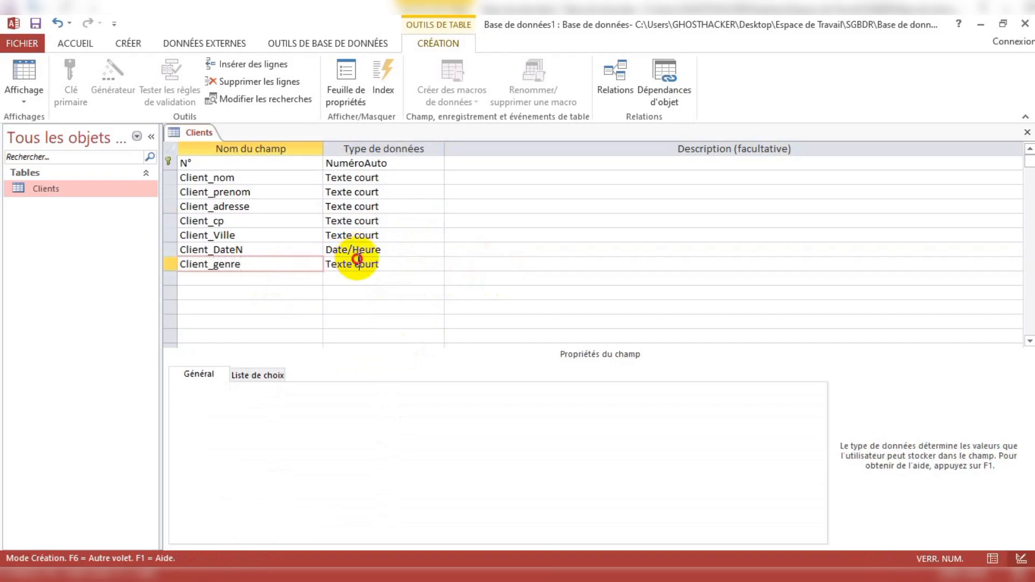
left_click(437, 264)
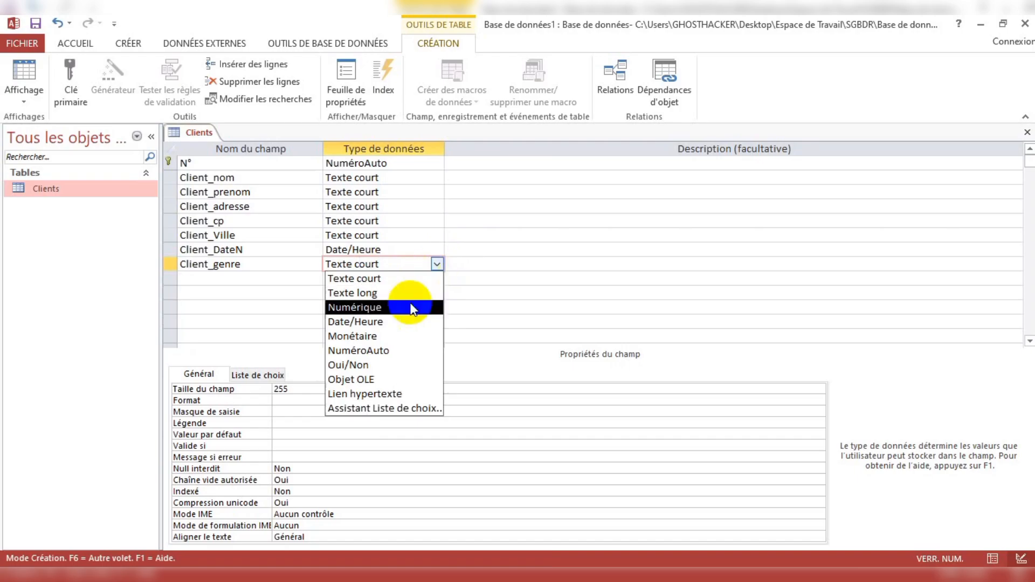
left_click(392, 409)
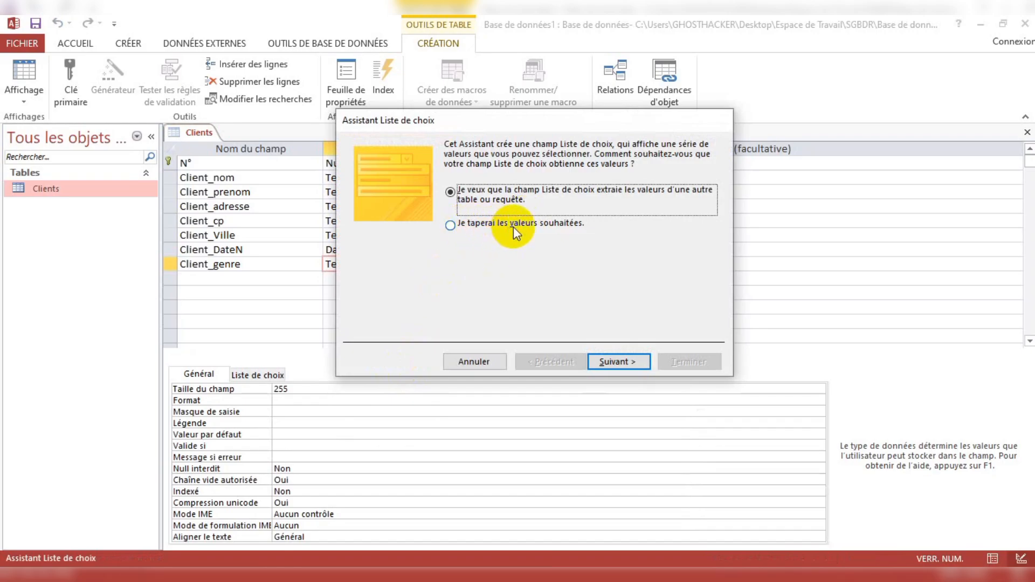
- Build the Client_genre choice list from typed values M and F in one column, keeping the label Client_genre
left_click(513, 225)
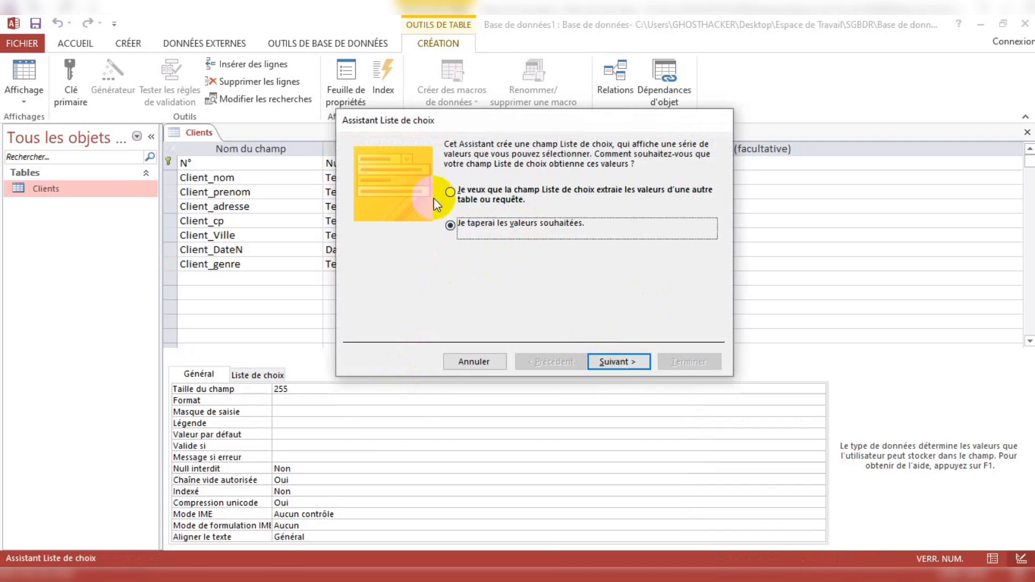
left_click(600, 358)
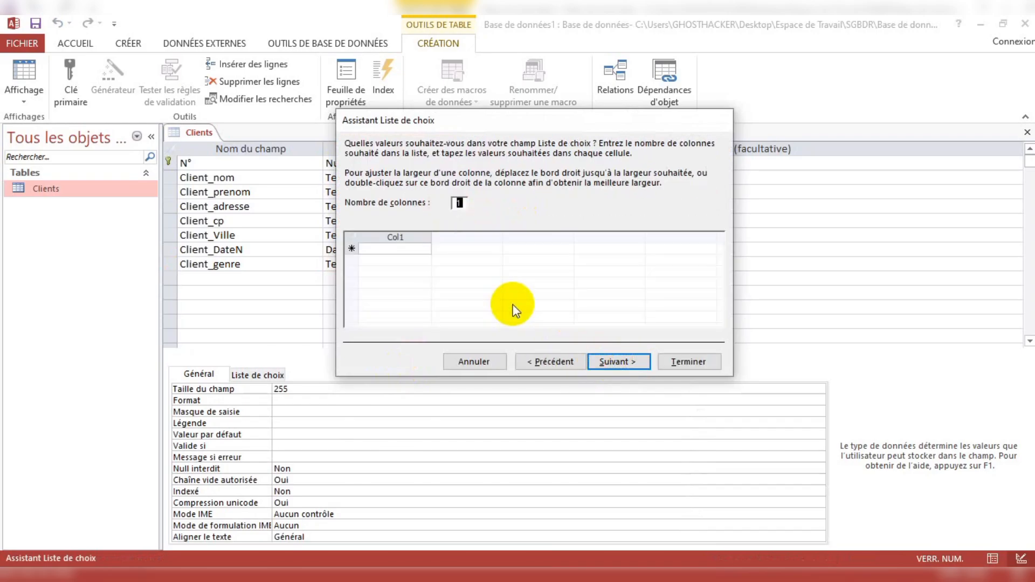
left_click(410, 249)
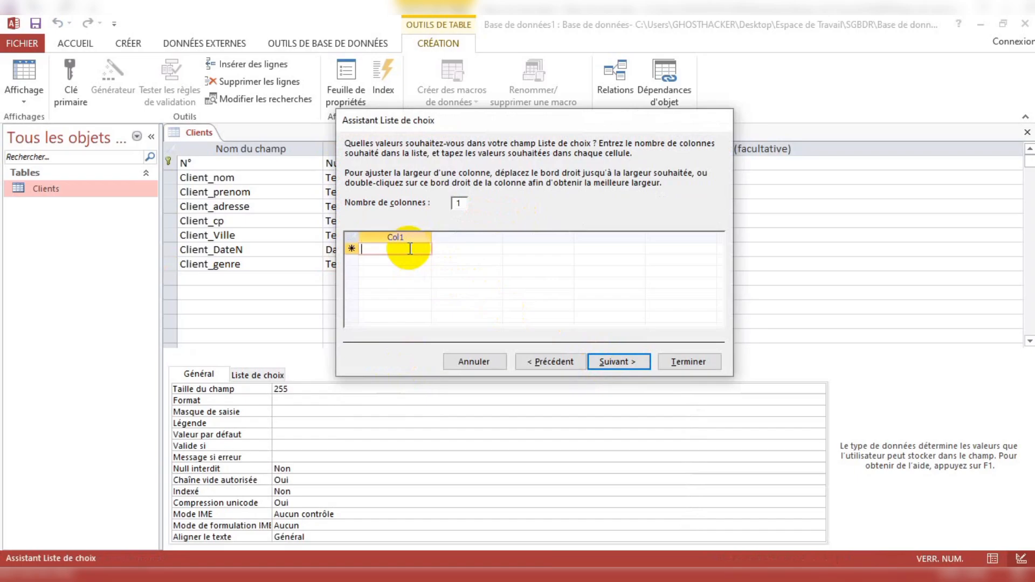
key("Caps_Lock")
type("M")
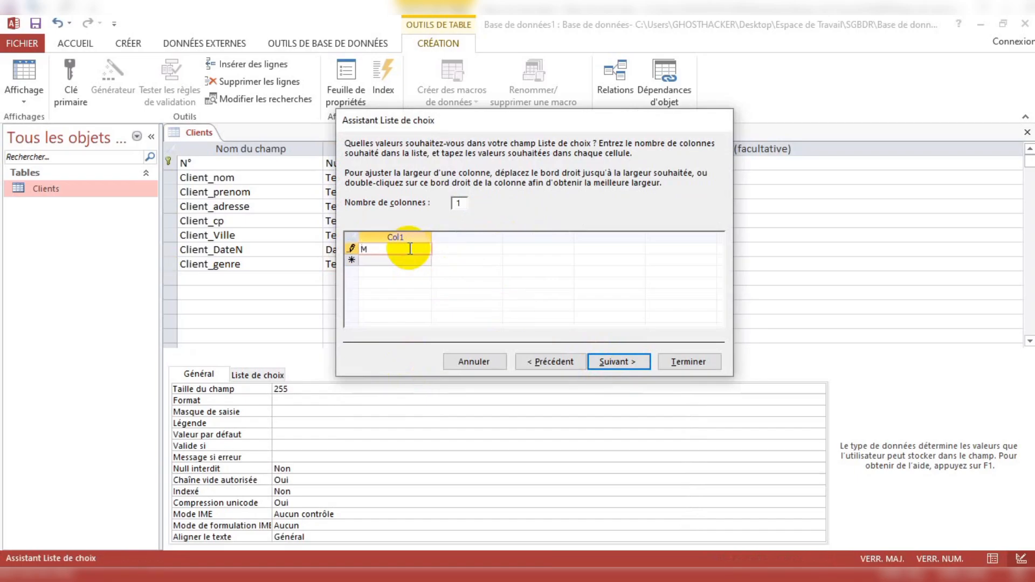
left_click(409, 261)
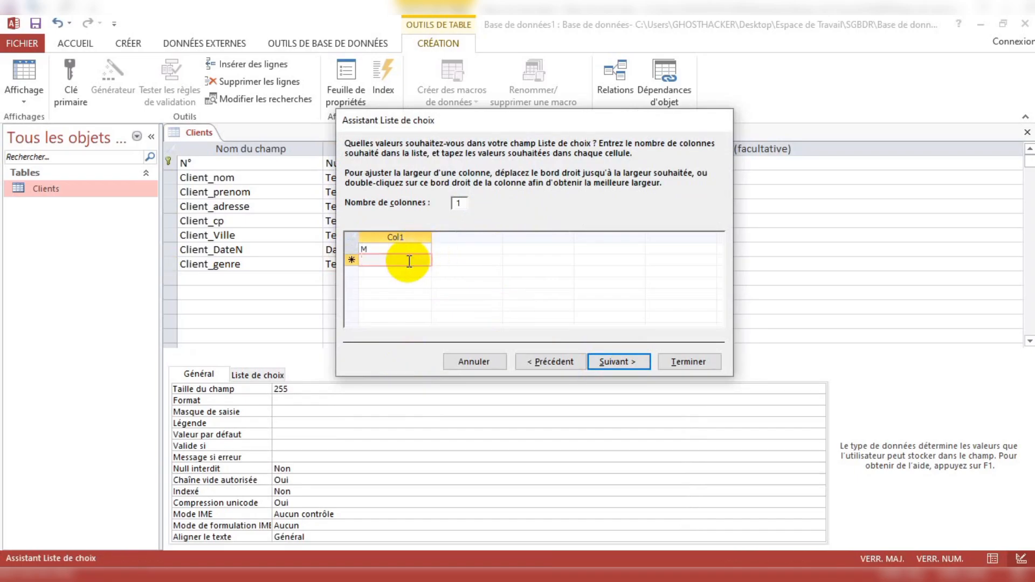
type("F")
key("Caps_Lock")
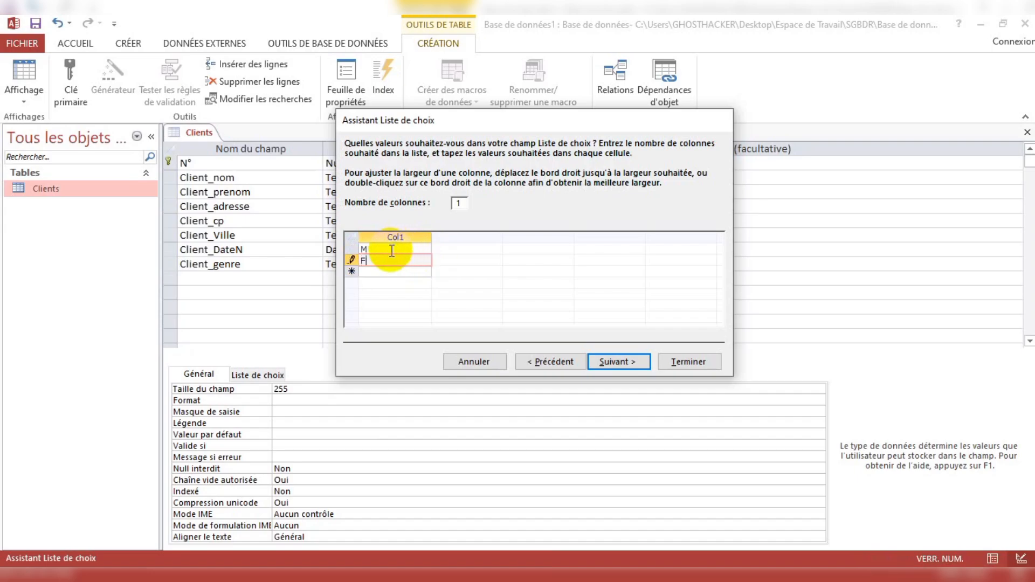
left_click(392, 249)
left_click(394, 262)
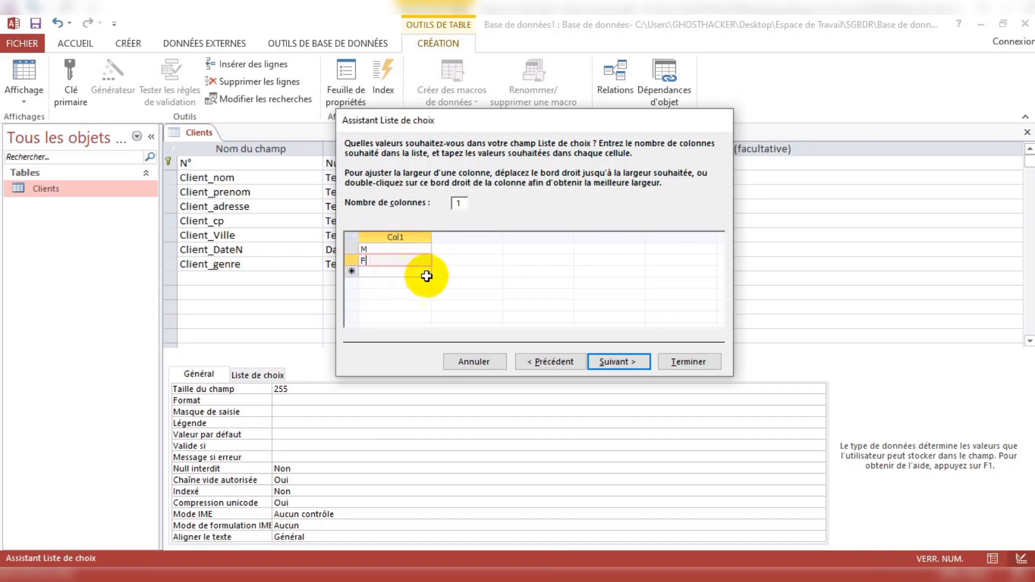
left_click(629, 361)
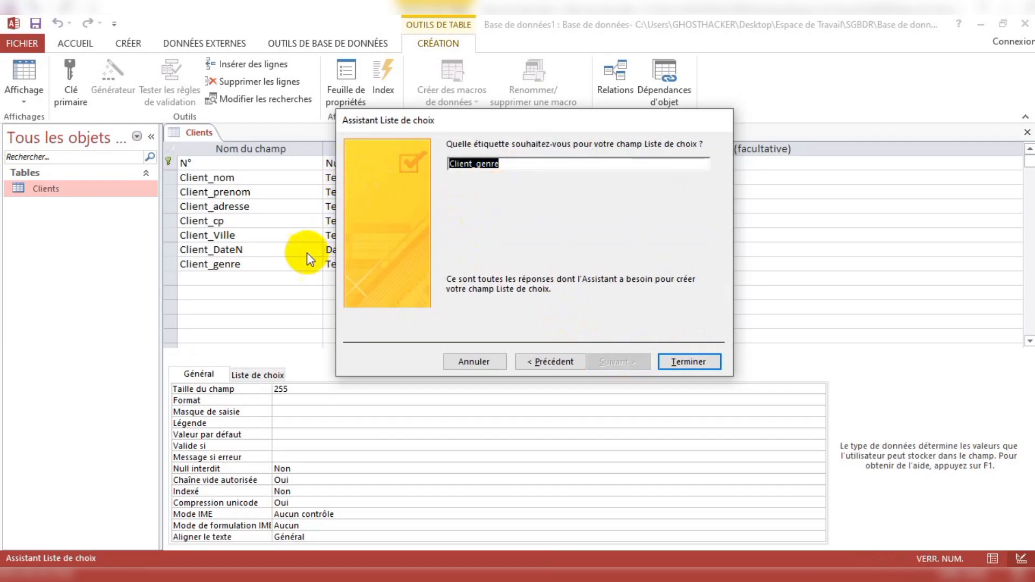
left_click(686, 362)
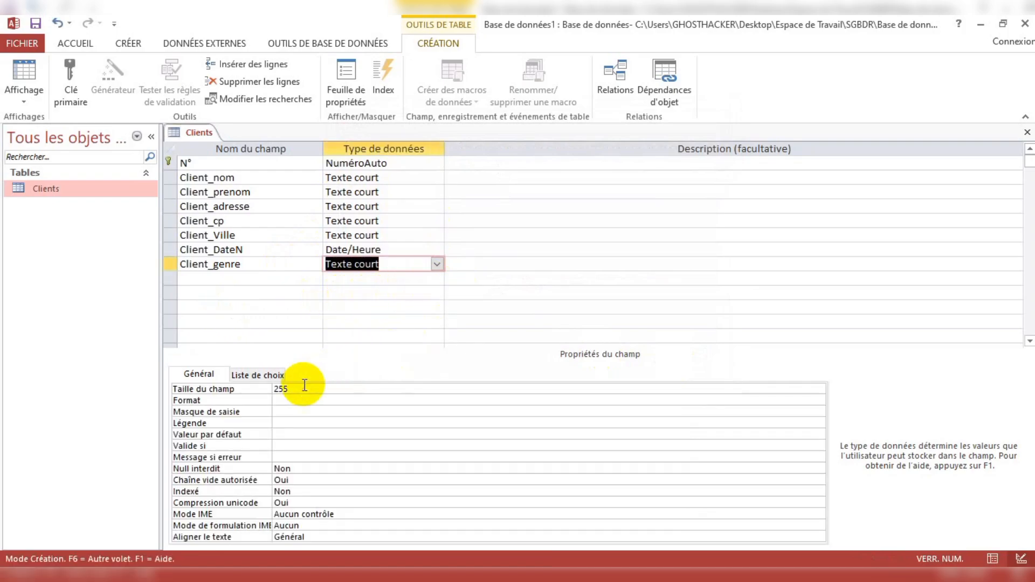
- Set the field size of Client_genre to 10
left_click(305, 387)
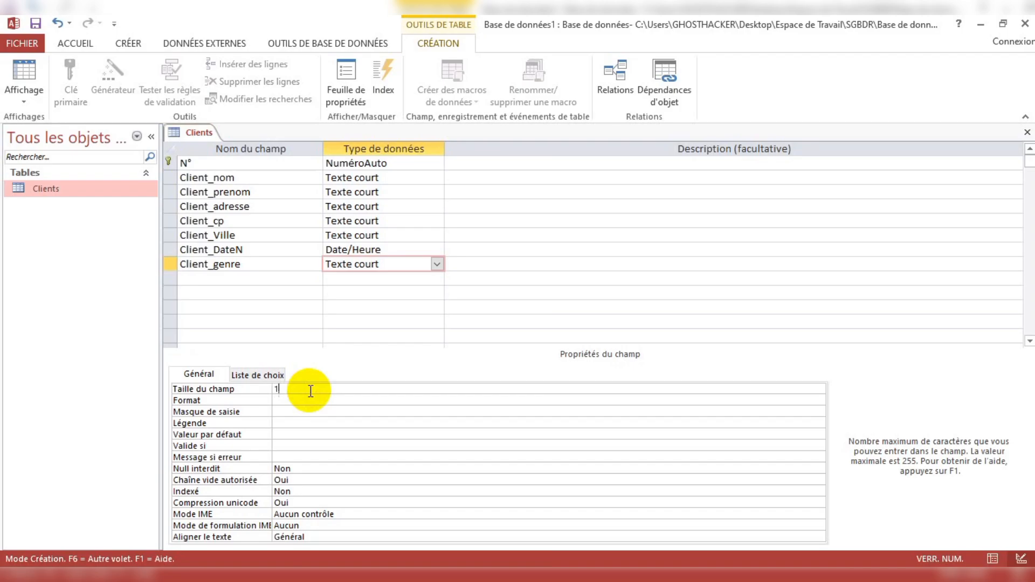
left_click(482, 266)
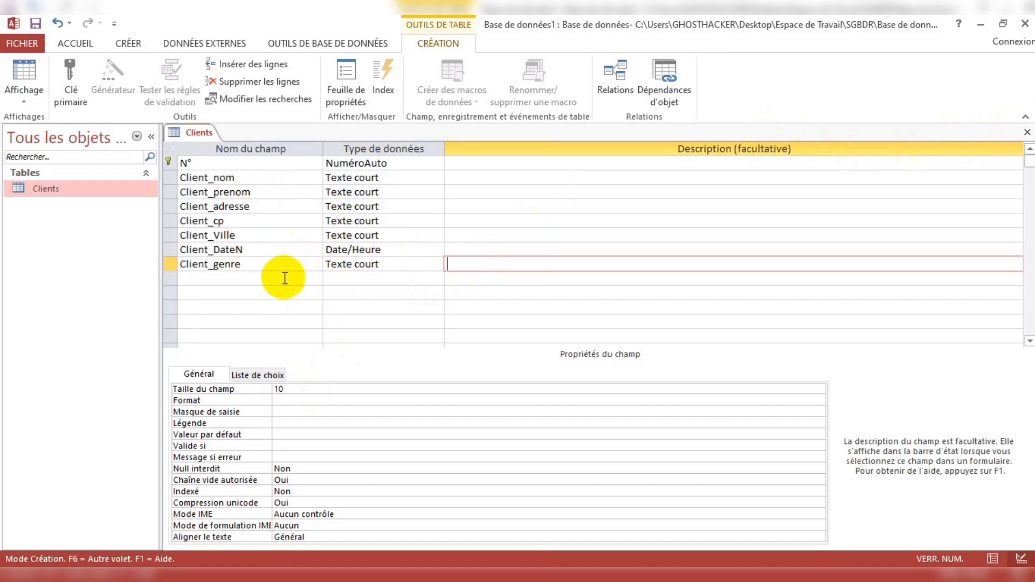
- Rename the primary key field N° to Client_num
left_click(248, 167)
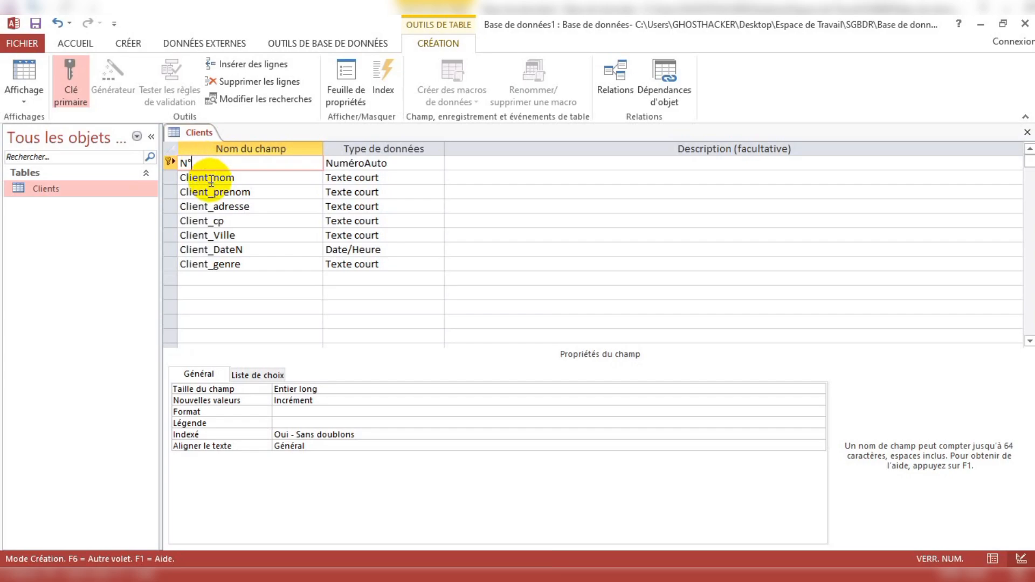
key("BackSpace")
key("BackSpace")
key("Caps_Lock")
type("C")
key("Caps_Lock")
type("lient_")
type("num")
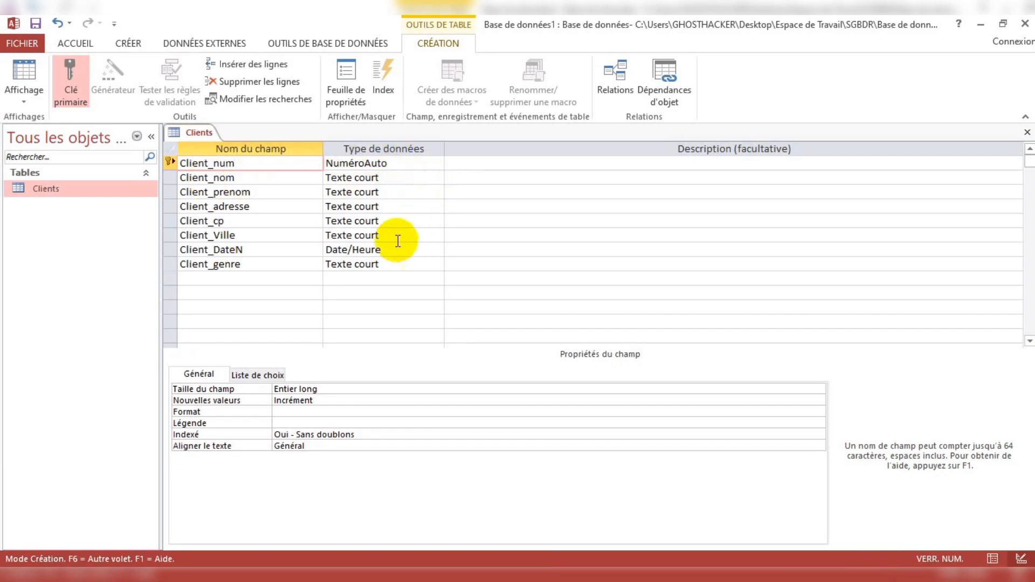
left_click(266, 293)
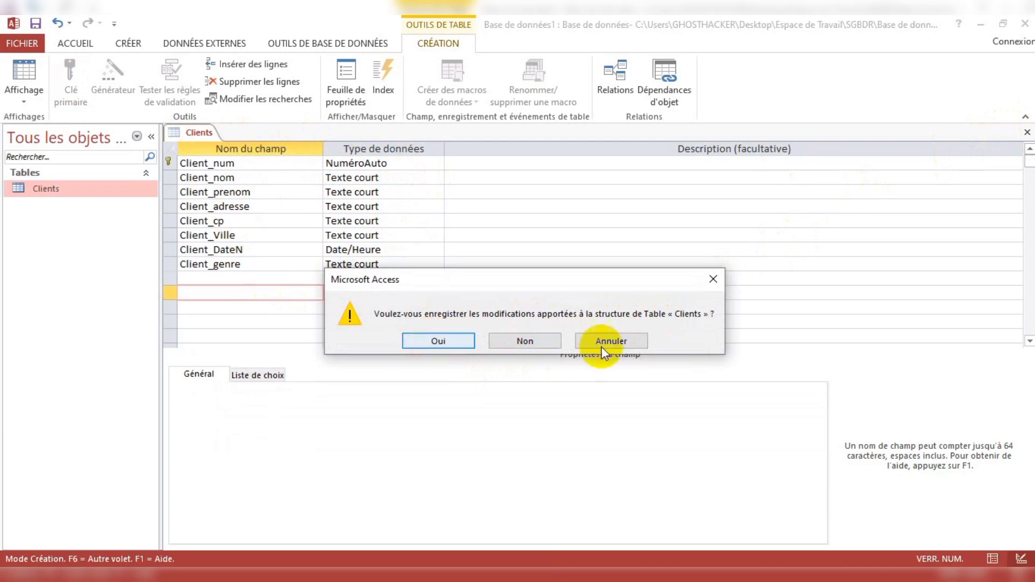
- Dismiss the closing prompt, save the Clients table's structure and close the table
left_click(629, 341)
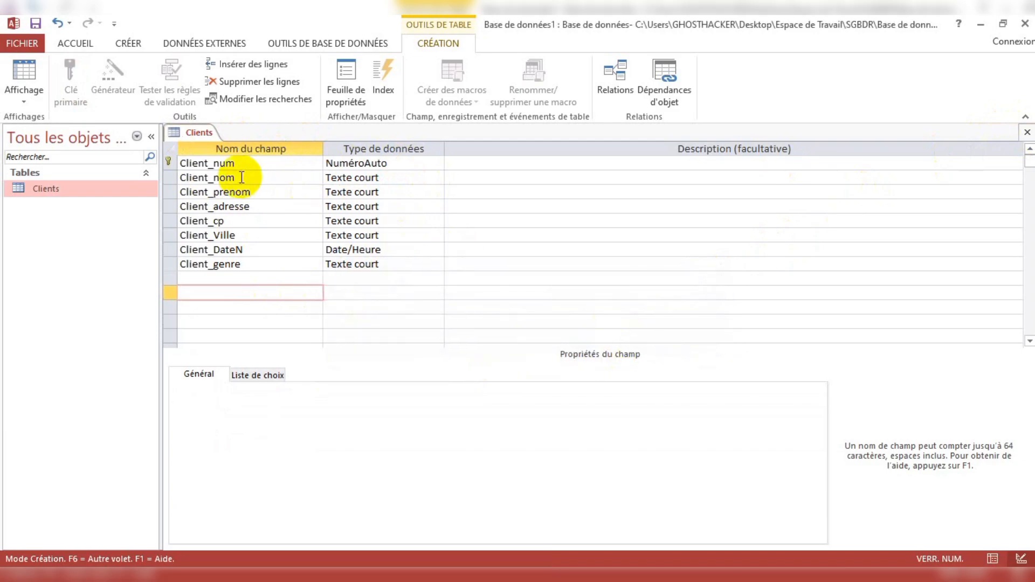
right_click(186, 131)
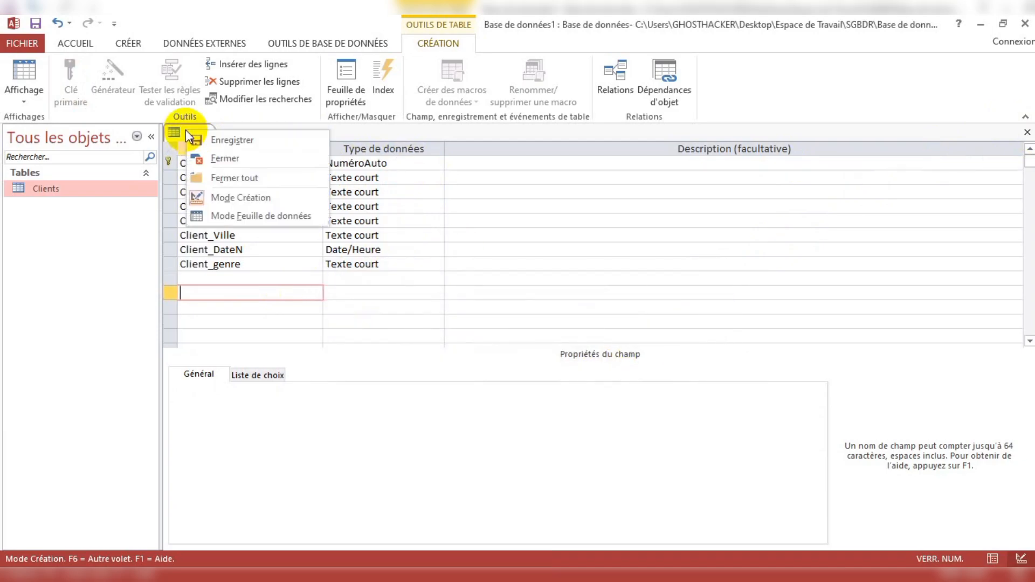
left_click(214, 142)
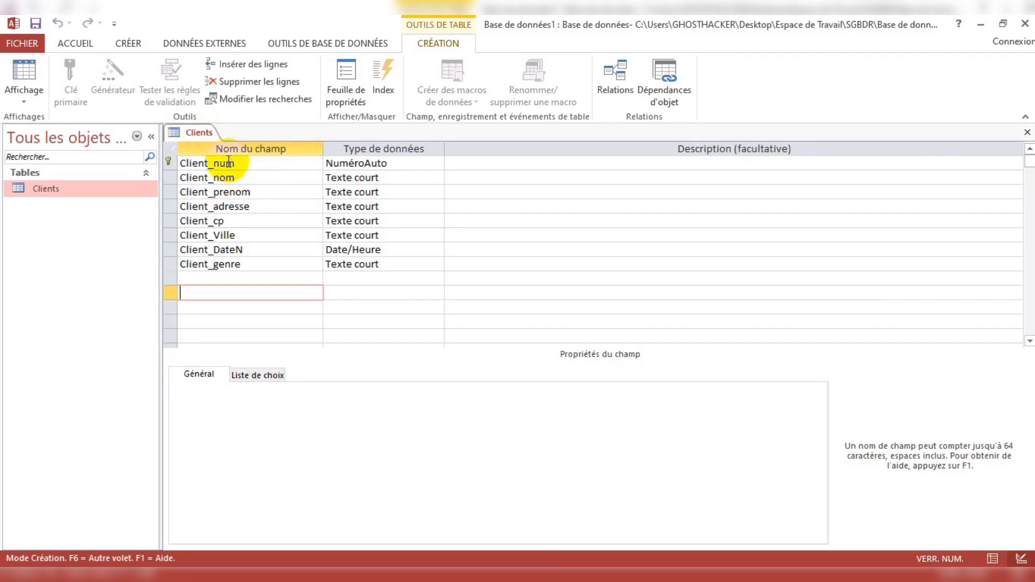
left_click(1027, 132)
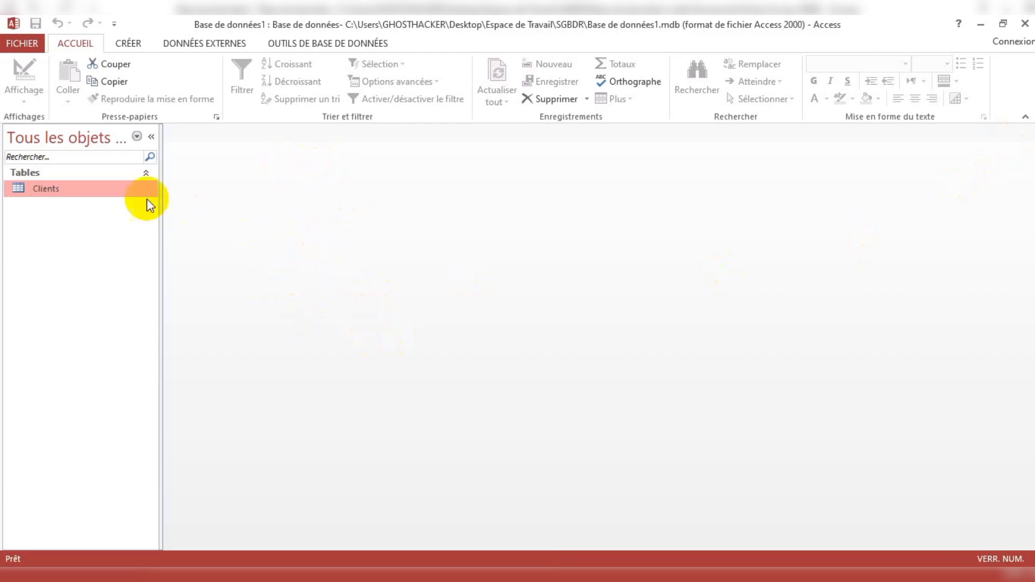
- Open the Clients table in datasheet view and pick a date from the calendar for the new record's Client_DateN field
right_click(47, 191)
left_click(71, 201)
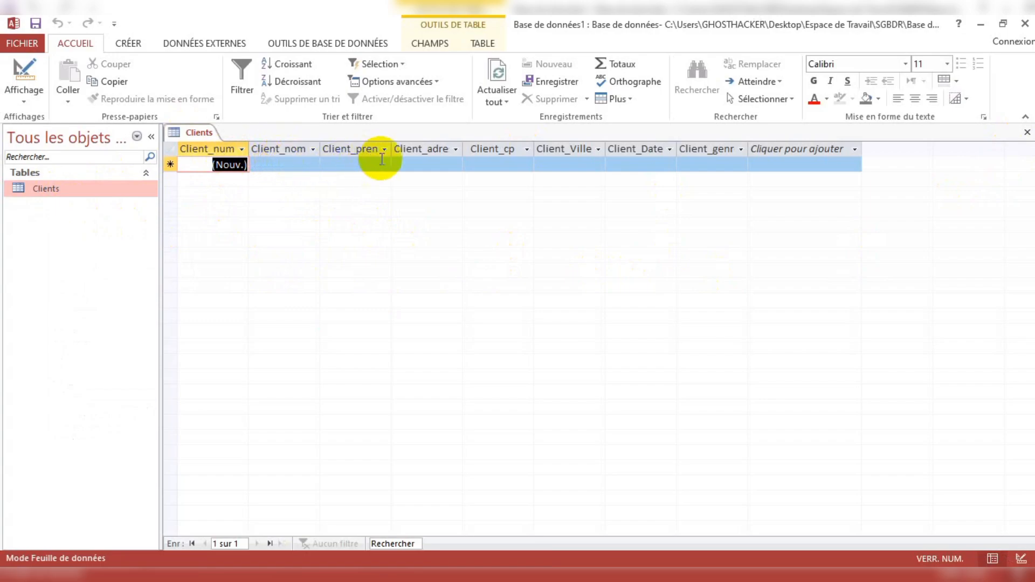
left_click(499, 164)
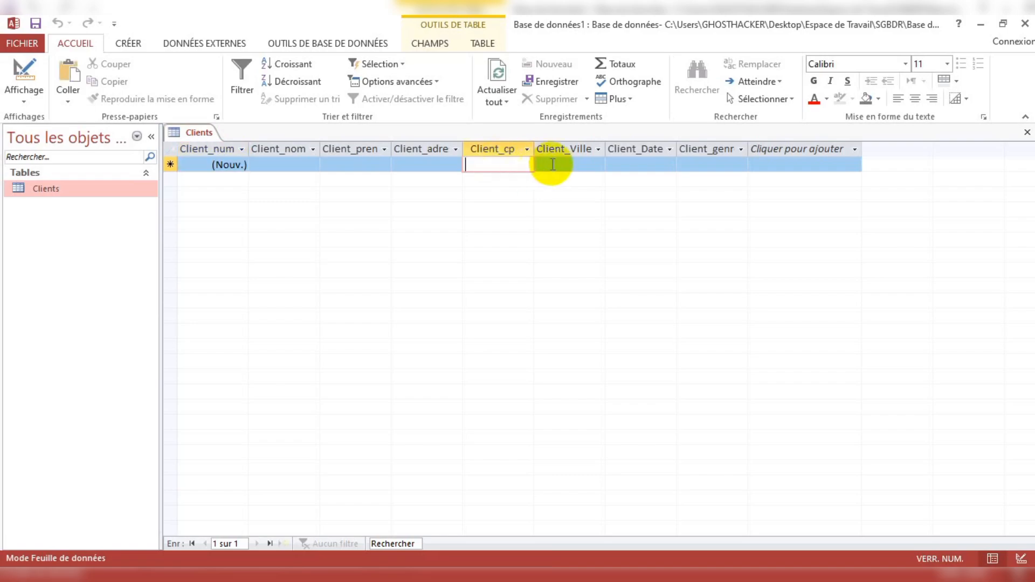
left_click(550, 164)
left_click(642, 165)
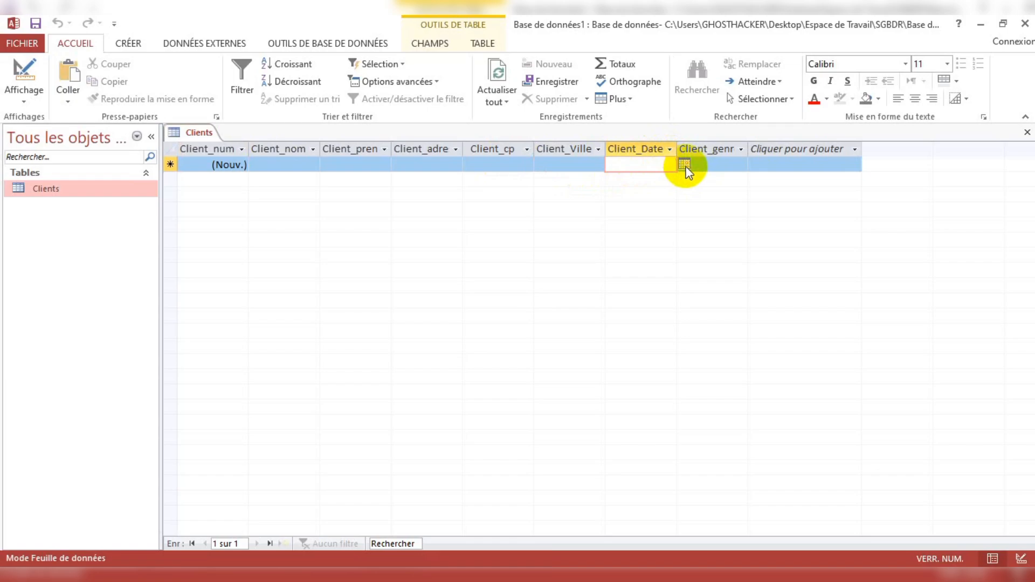
left_click(683, 165)
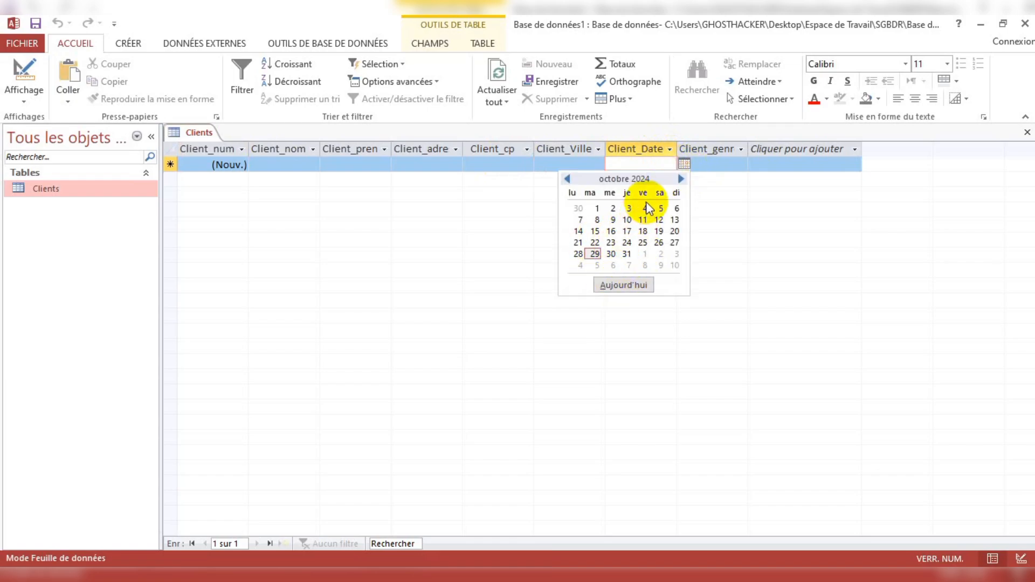
left_click(613, 254)
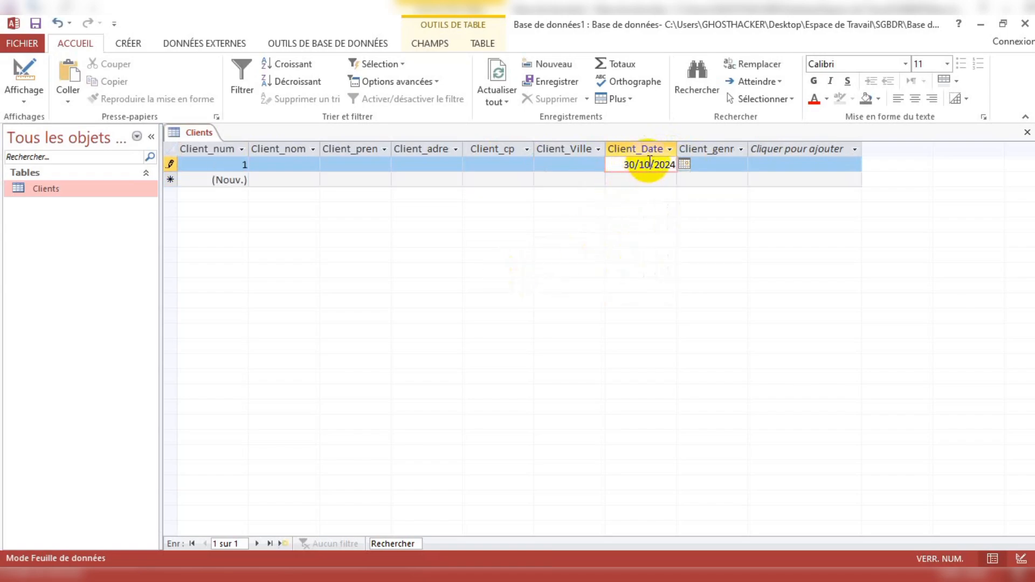
- Check the list of choices offered for Client_genre in the first record
left_click(715, 165)
left_click(739, 167)
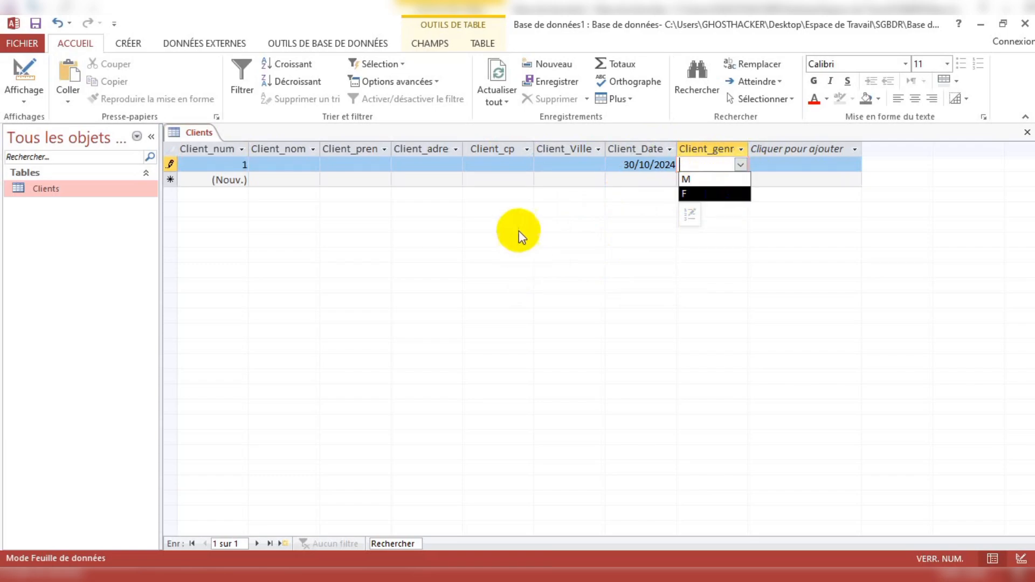
left_click(279, 166)
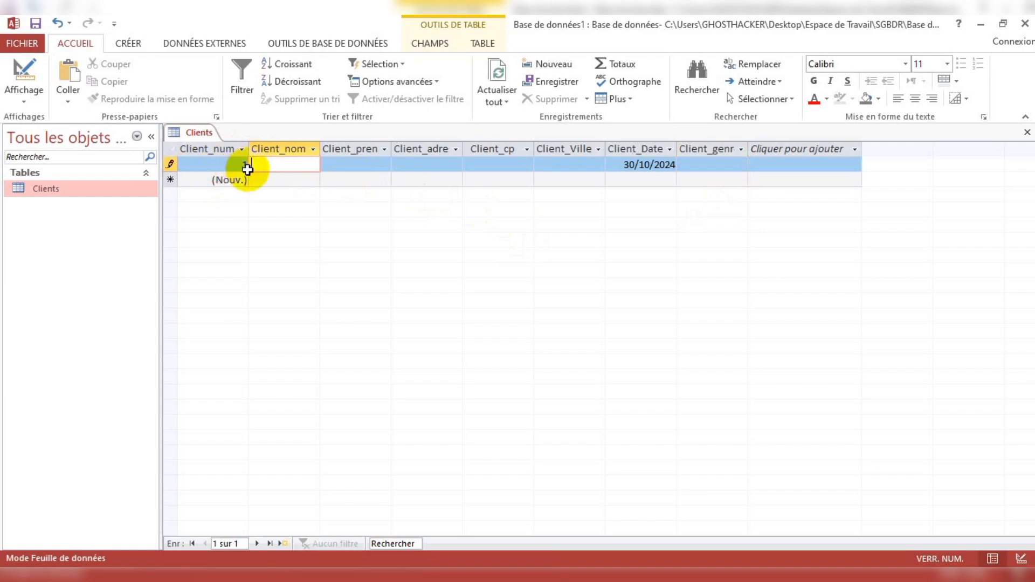
left_click(210, 165)
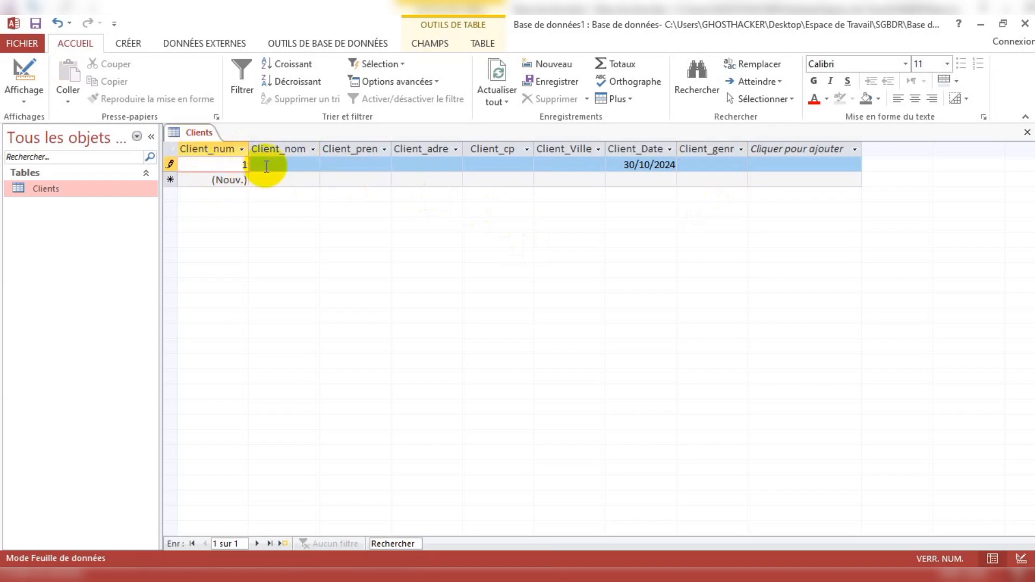
- Enter the client's last name in the Client_nom field of the first record
left_click(272, 165)
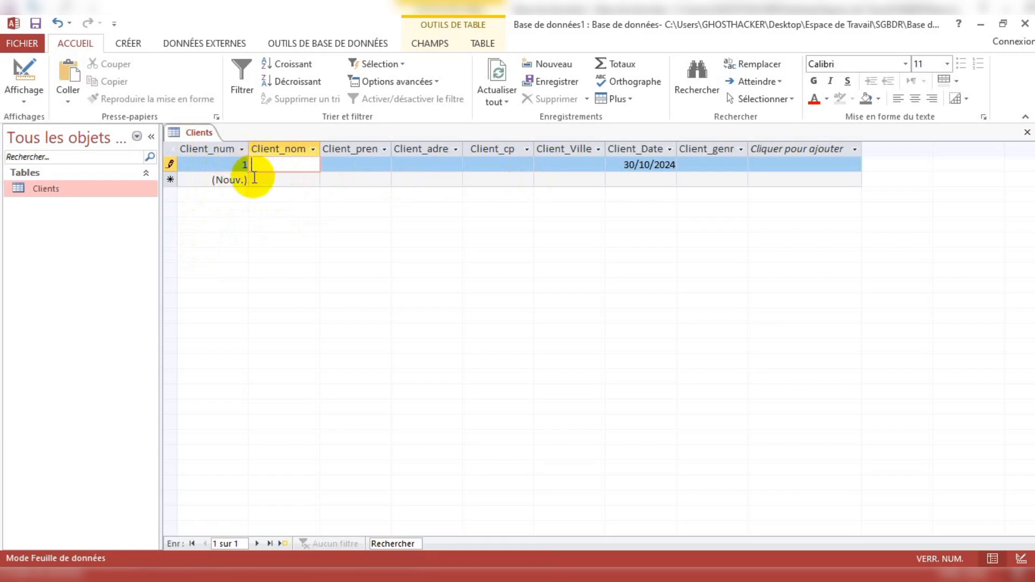
left_click(291, 165)
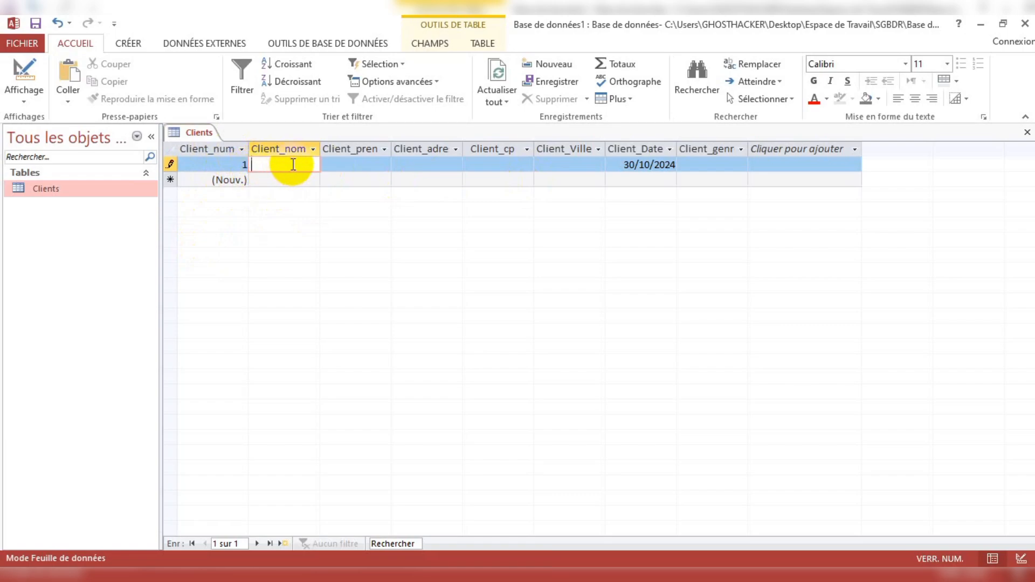
key("Caps_Lock")
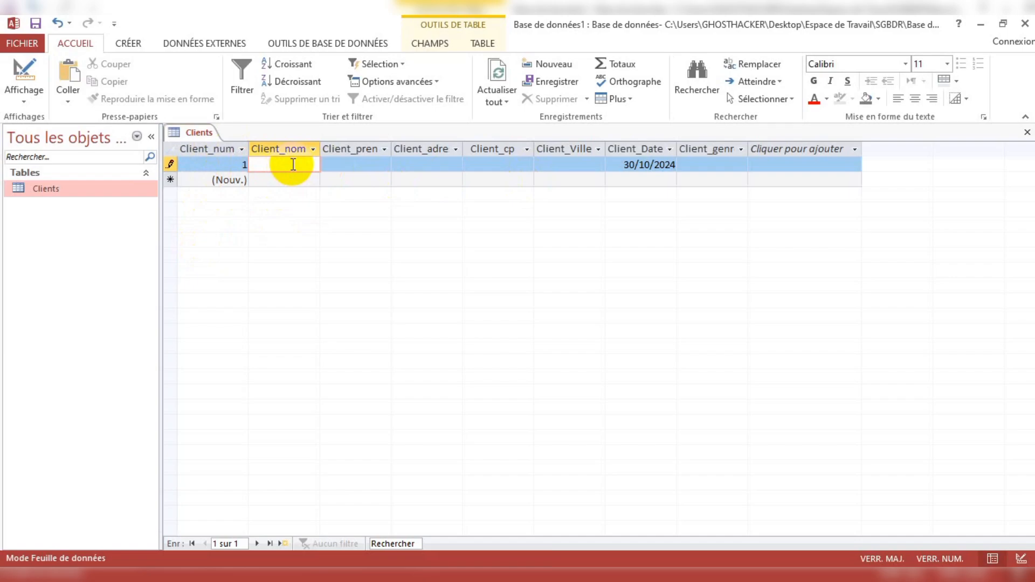
type("D")
key("Caps_Lock")
type("ao")
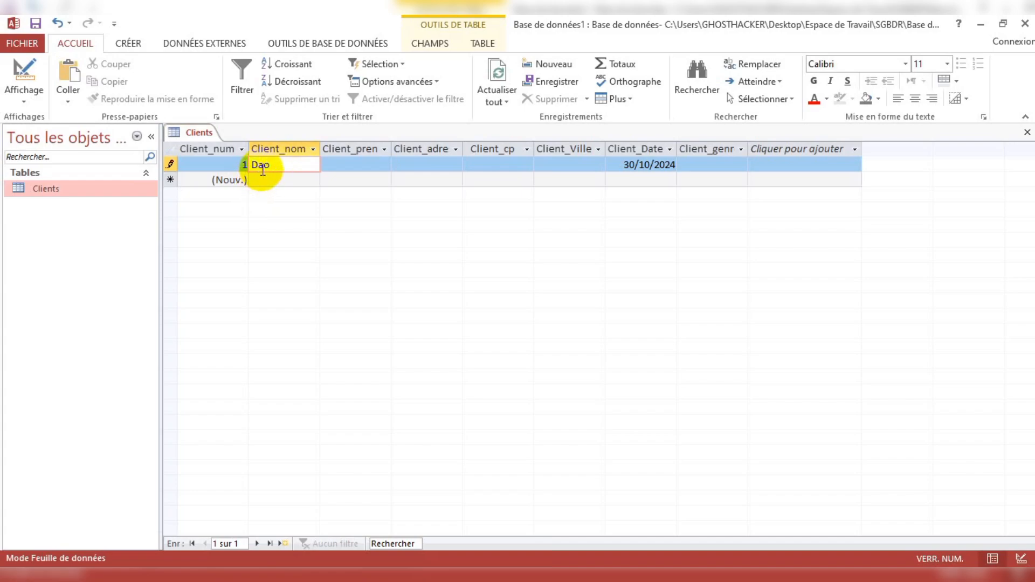
left_click(260, 165)
type("i")
- Enter the client's first name in the first record
left_click(352, 166)
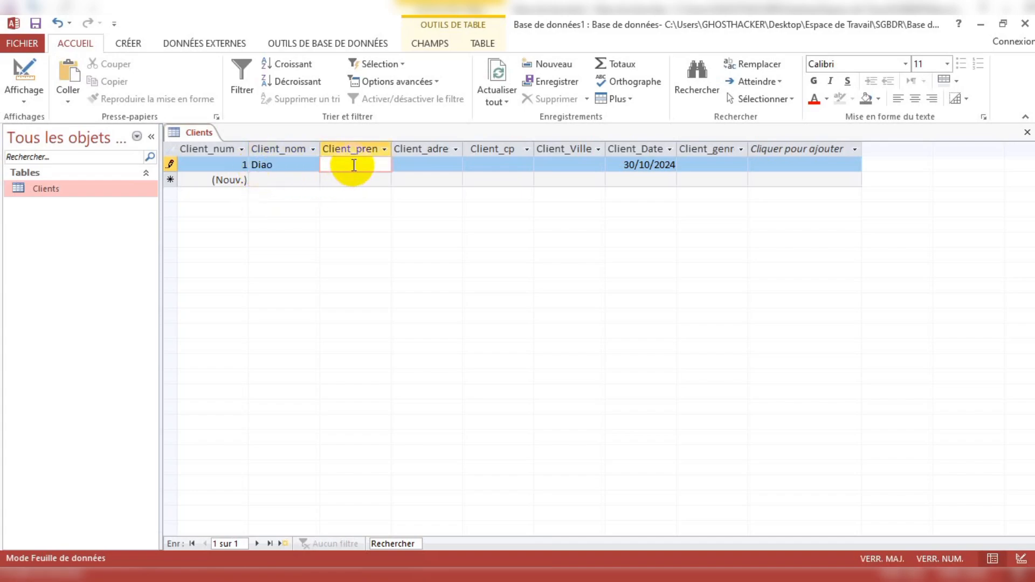
type("S")
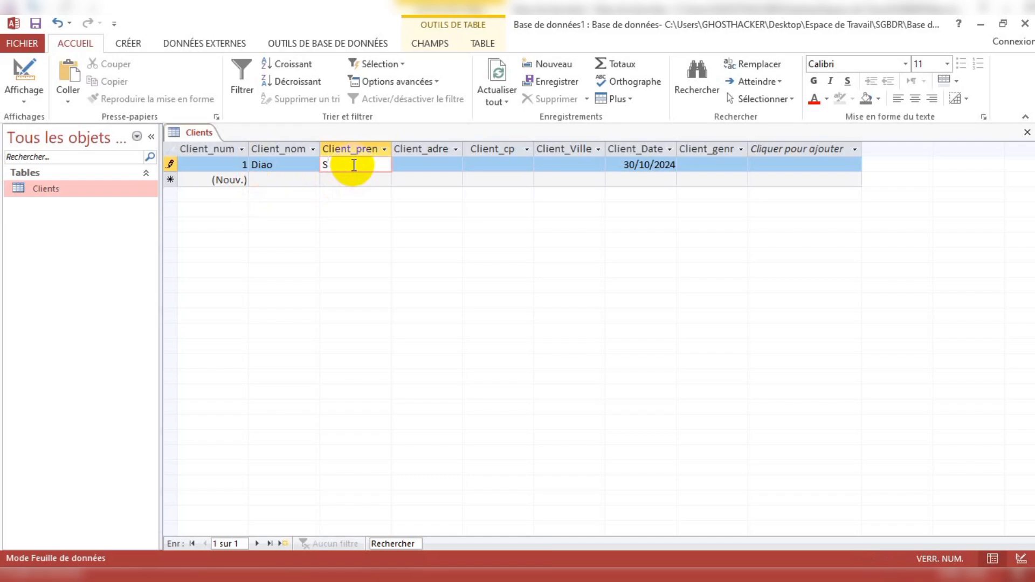
type("eydou")
left_click(437, 166)
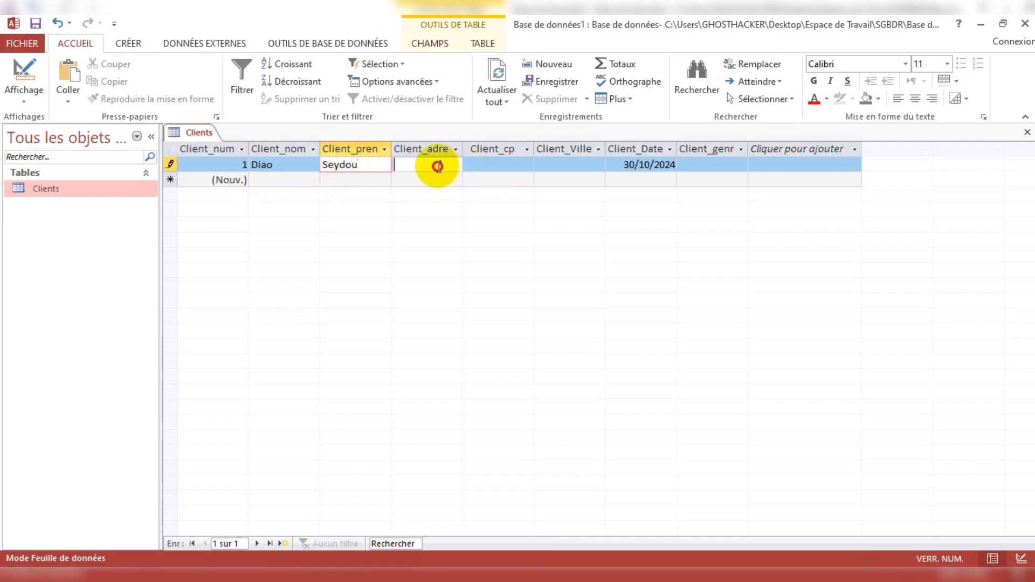
key("Caps_Lock")
type("K")
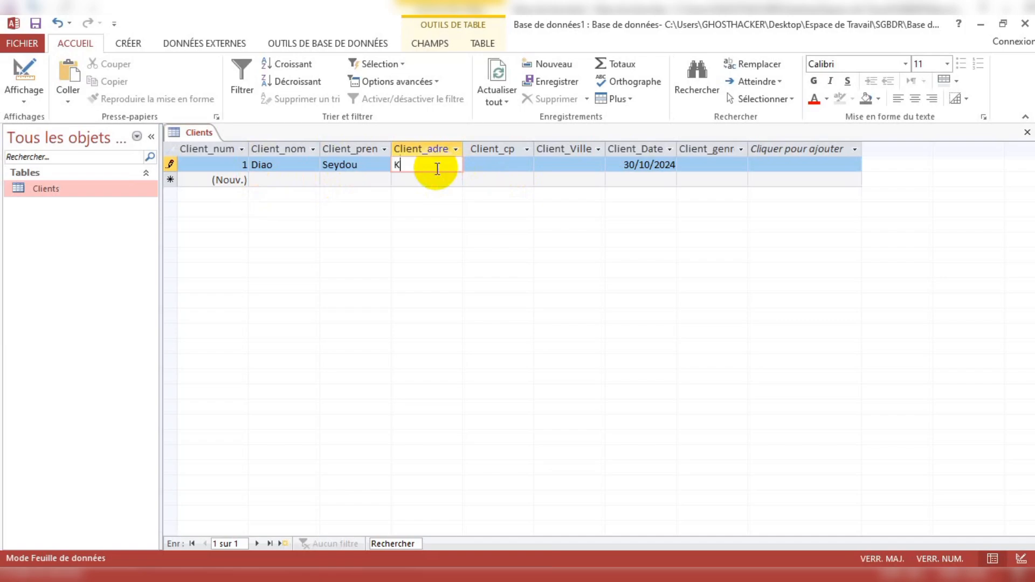
key("Caps_Lock")
type("olda")
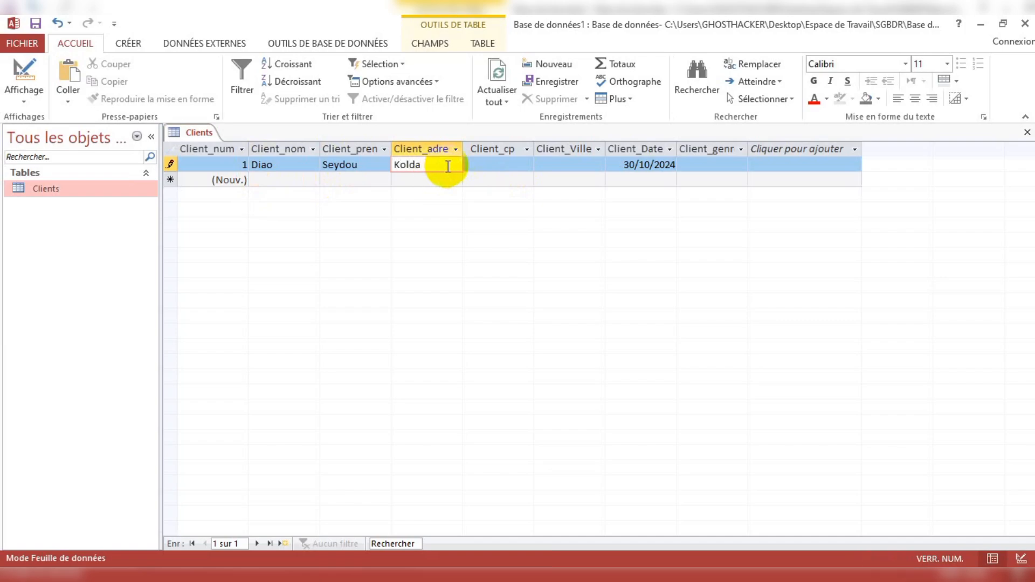
key("BackSpace")
key("BackSpace")
key("BackSpace")
key("BackSpace")
key("BackSpace")
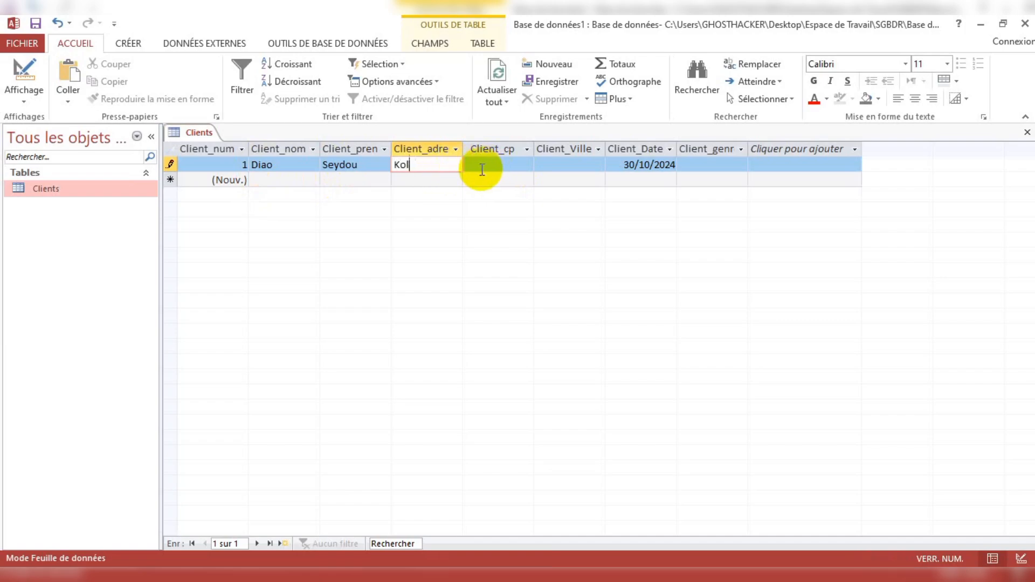
- Enter the client's address in the first record's address field
key("Caps_Lock")
type("S")
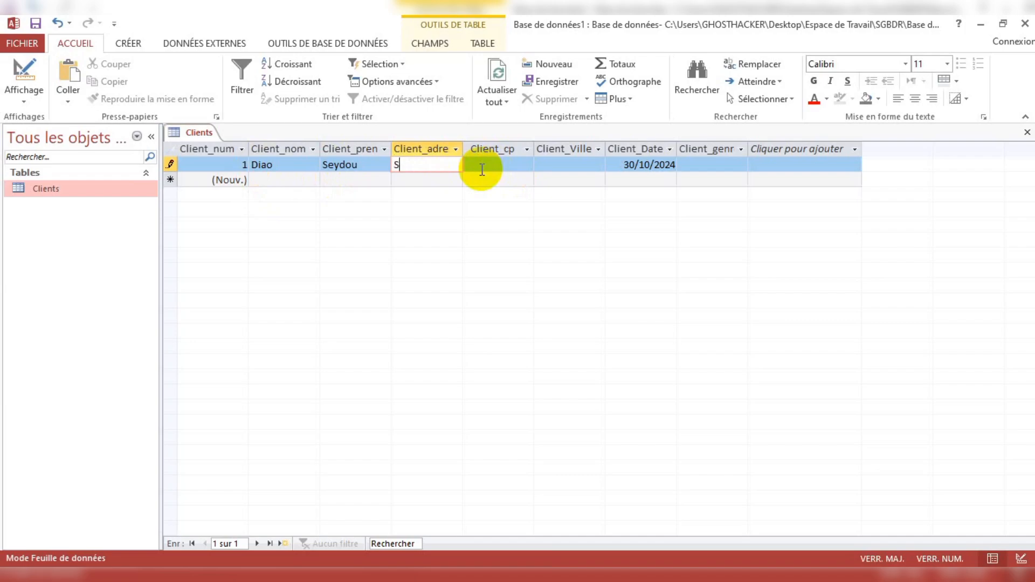
key("Caps_Lock")
type("anta")
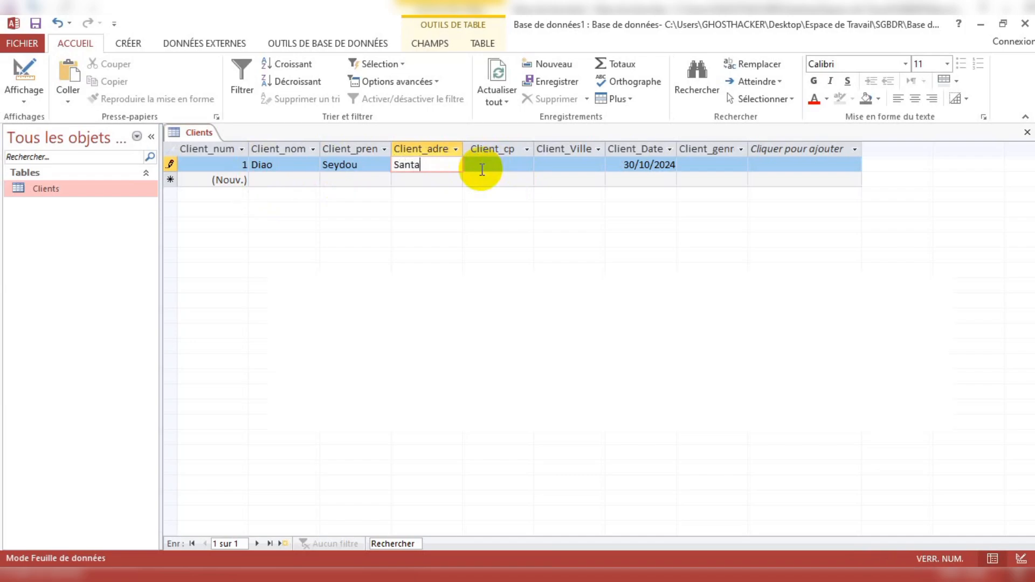
type("ss")
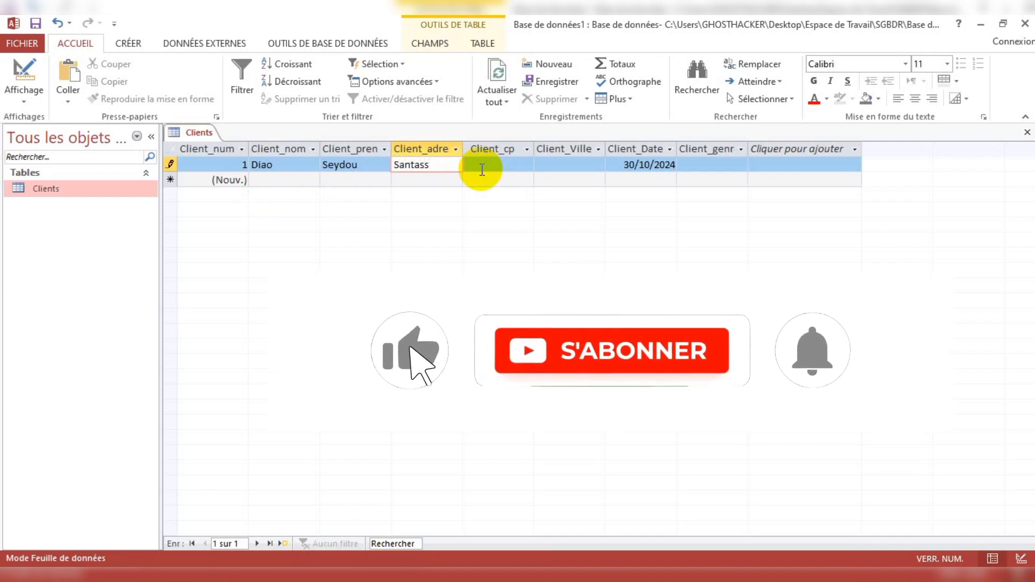
type("ou")
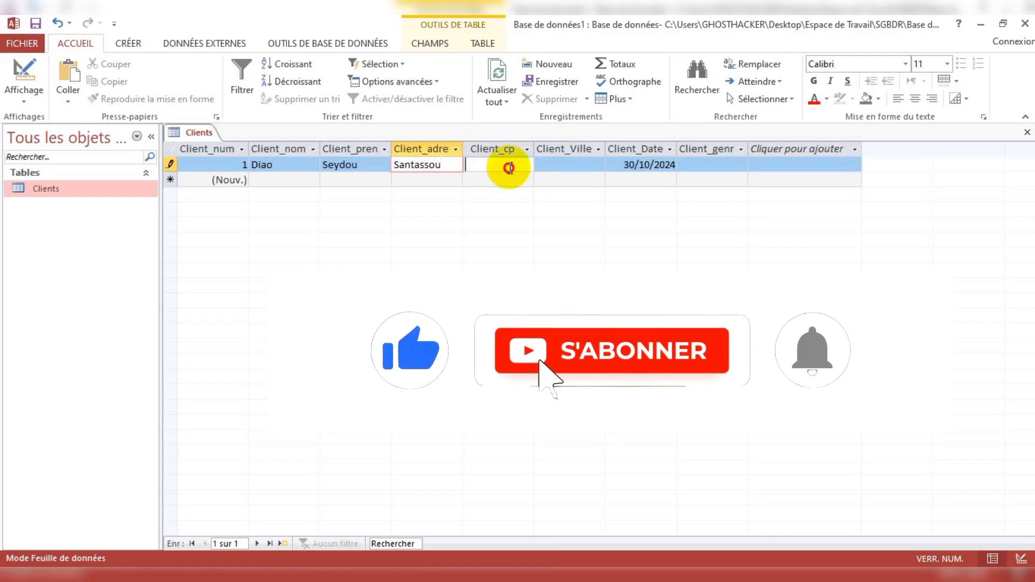
- Enter the client's postal code in Client_cp and the city in Client_Ville for the first record
left_click(504, 169)
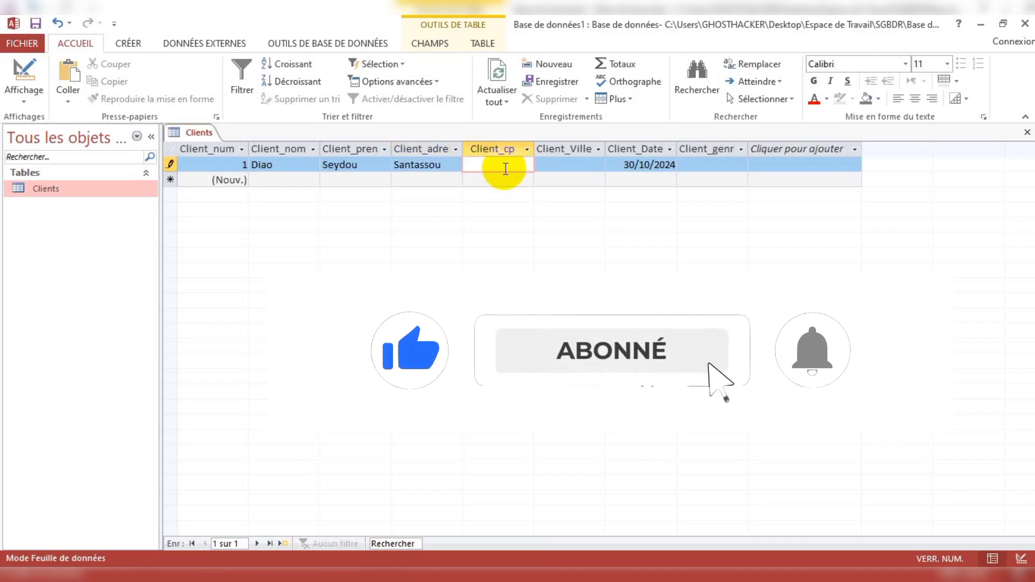
type("15")
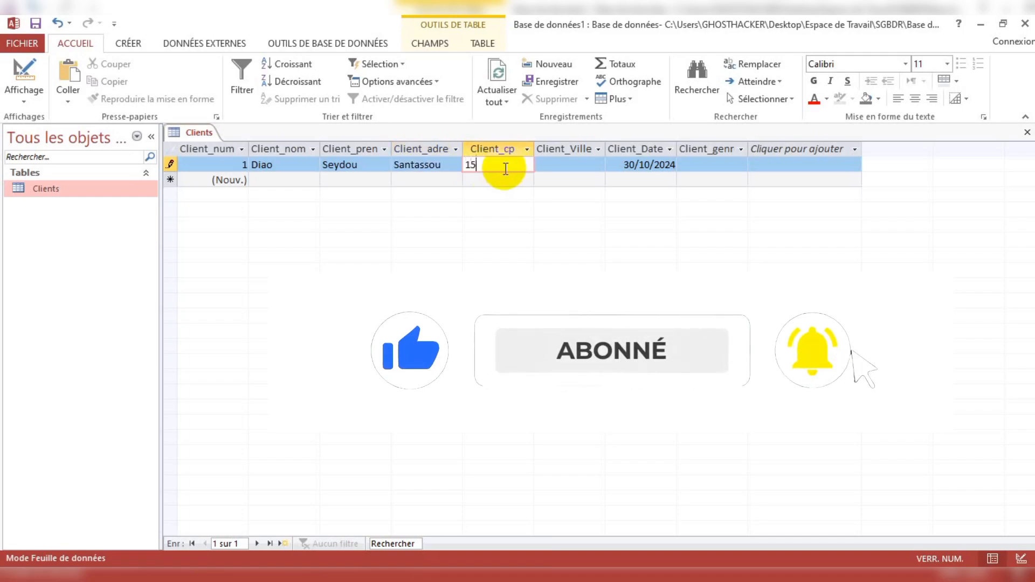
type("002")
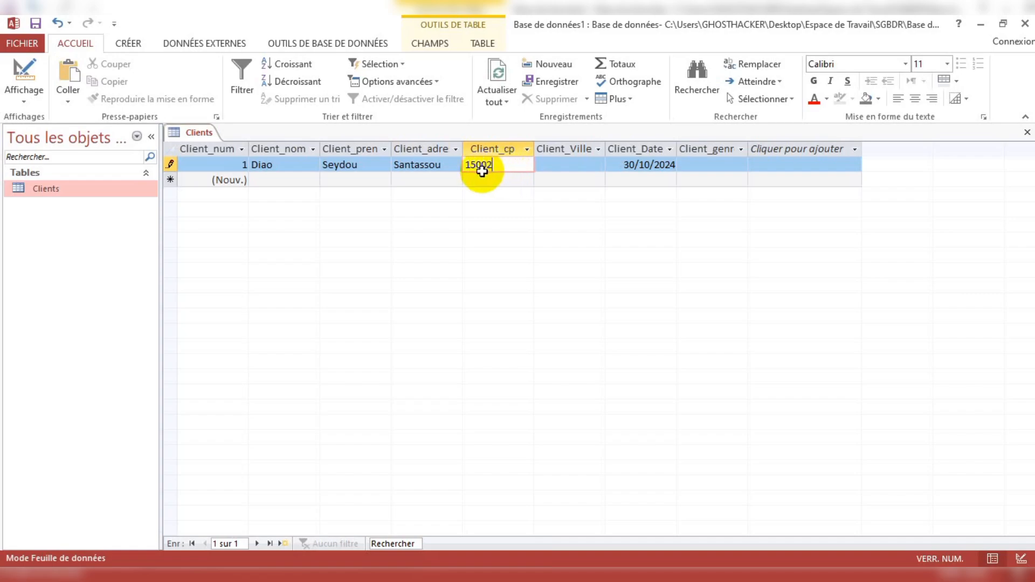
left_click(560, 163)
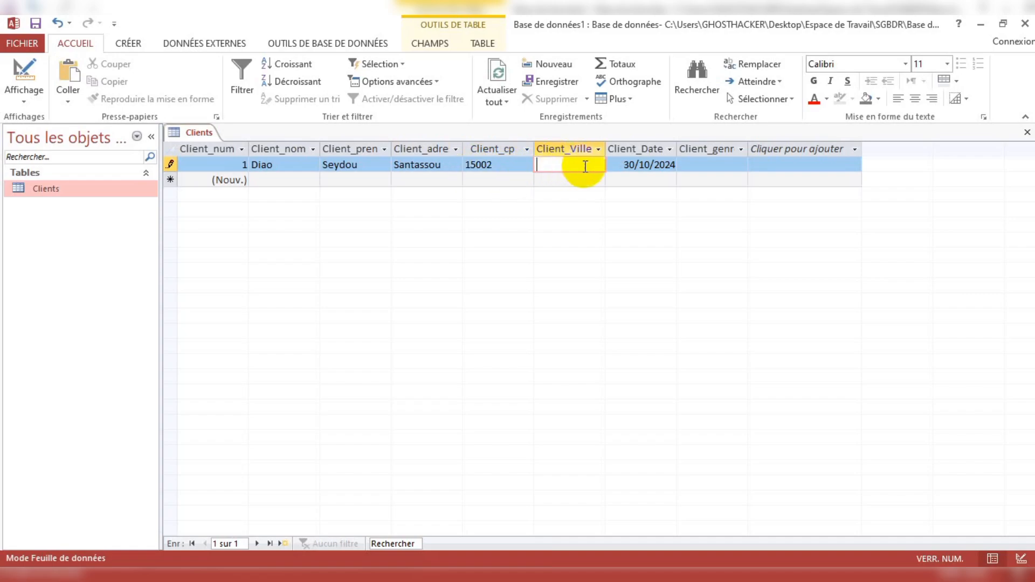
key("Caps_Lock")
type("K")
key("Caps_Lock")
type("olda")
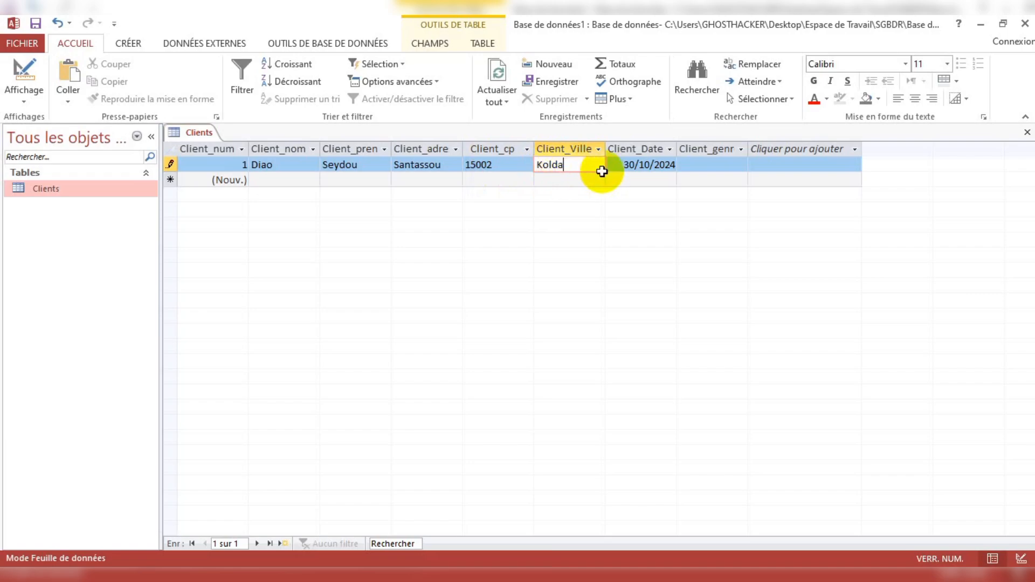
- Replace the first record's Client_DateN value with another date of birth picked from the calendar
left_click(663, 164)
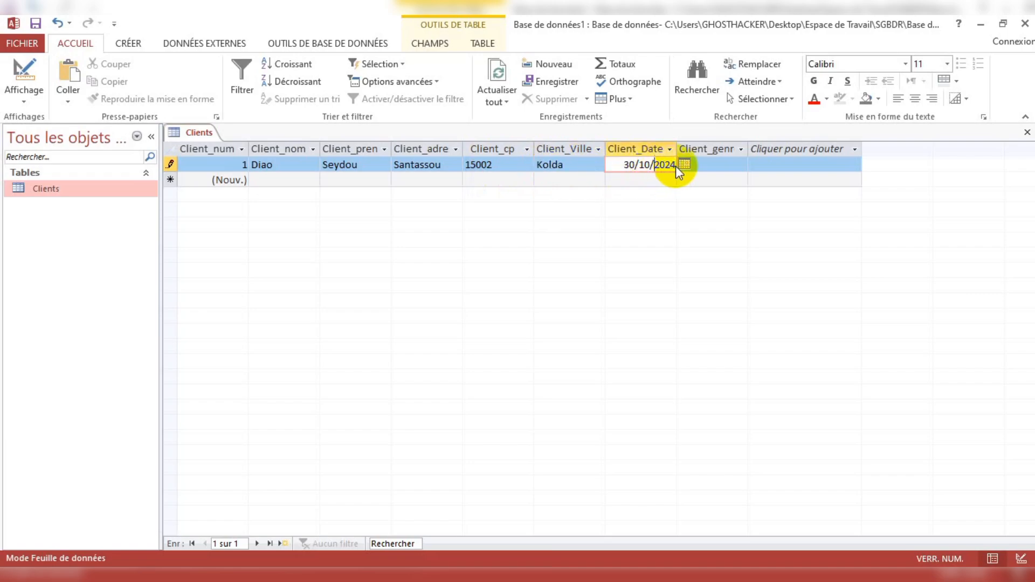
left_click(685, 164)
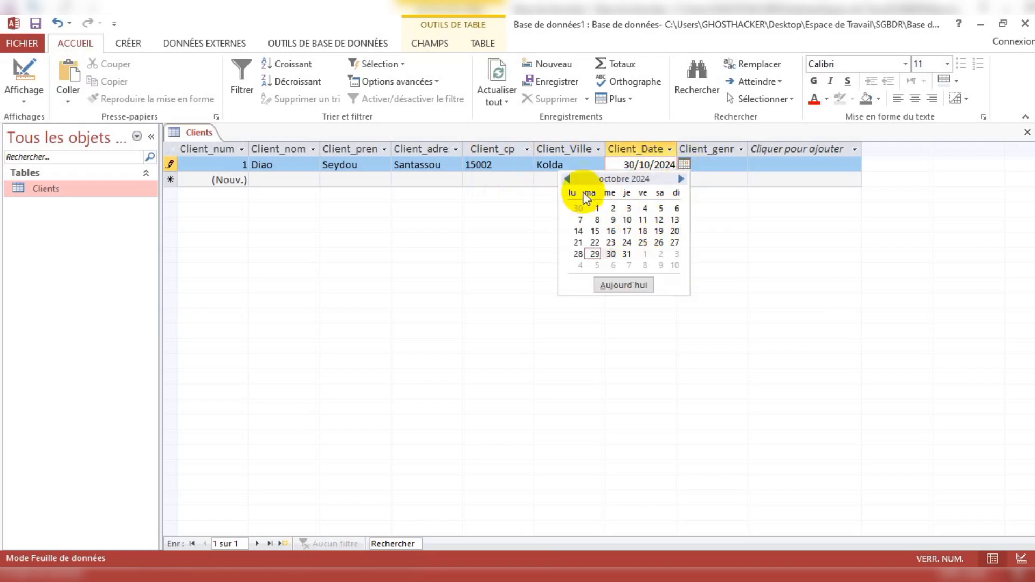
left_click(567, 178)
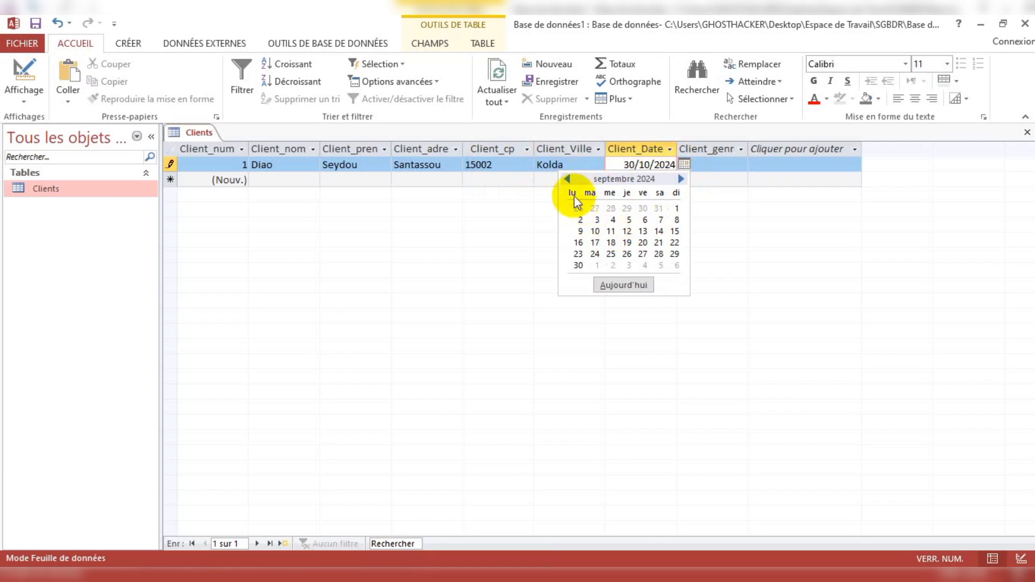
left_click(568, 180)
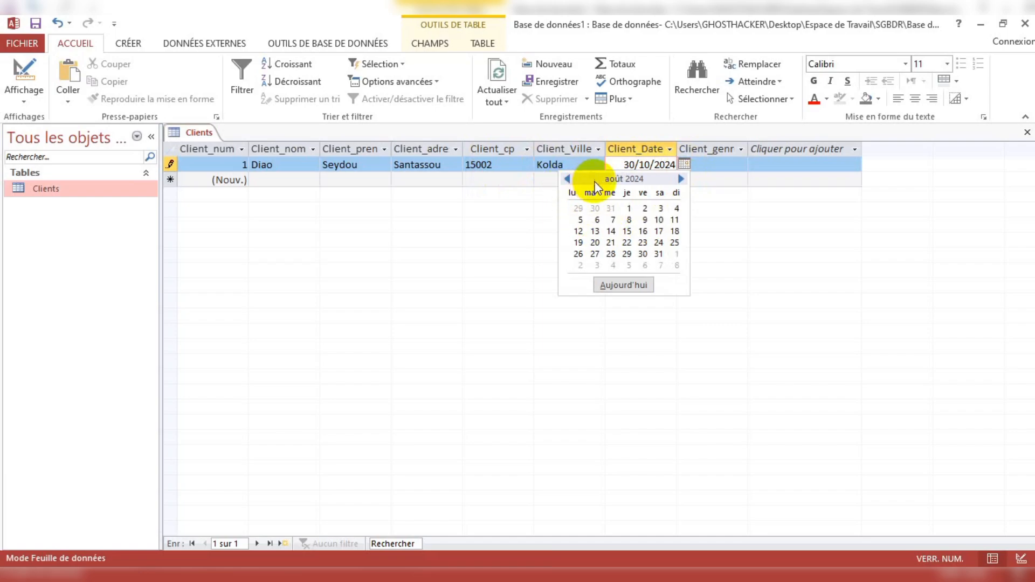
left_click(569, 178)
left_click(569, 179)
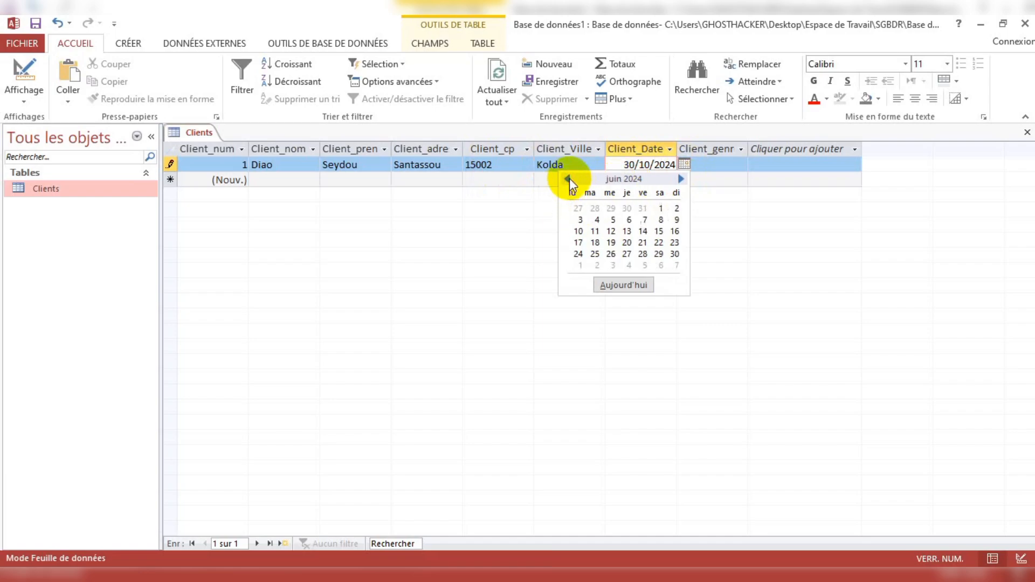
left_click(569, 178)
left_click(569, 179)
left_click(569, 178)
left_click(569, 179)
left_click(569, 178)
left_click(569, 178)
left_click(569, 178)
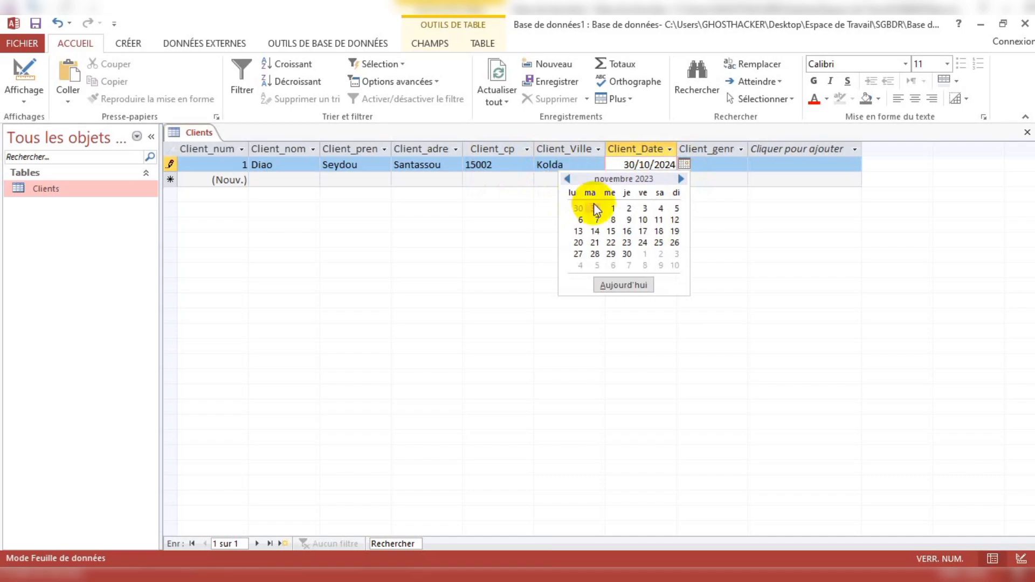
left_click(611, 208)
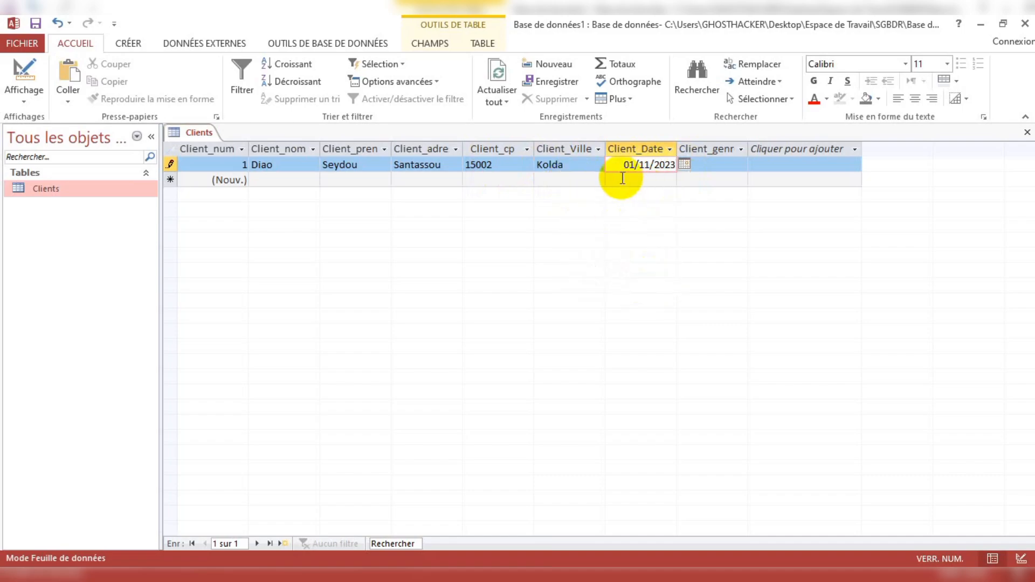
- Set Client_genre to M in the first record
left_click(728, 166)
left_click(742, 165)
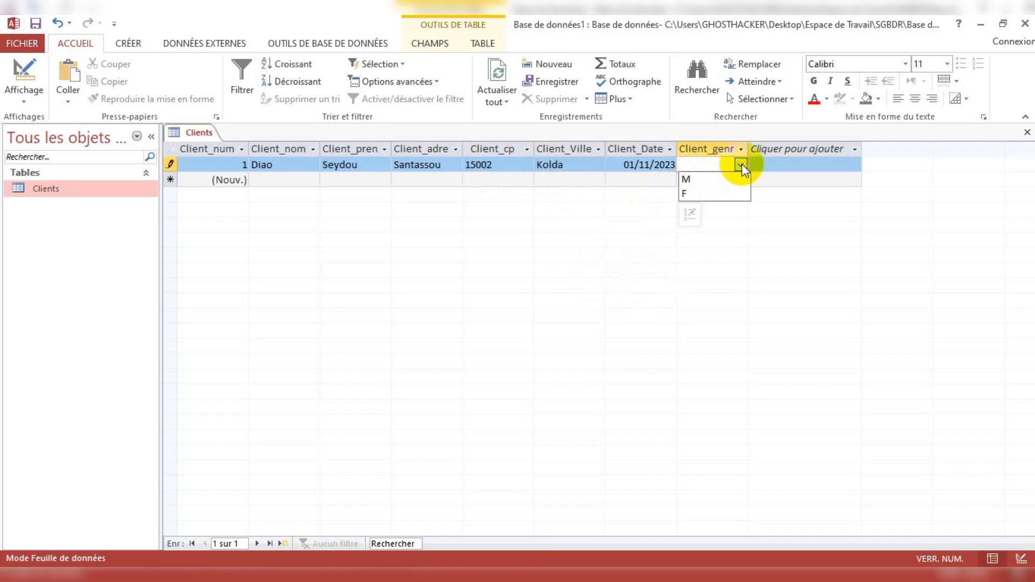
left_click(689, 178)
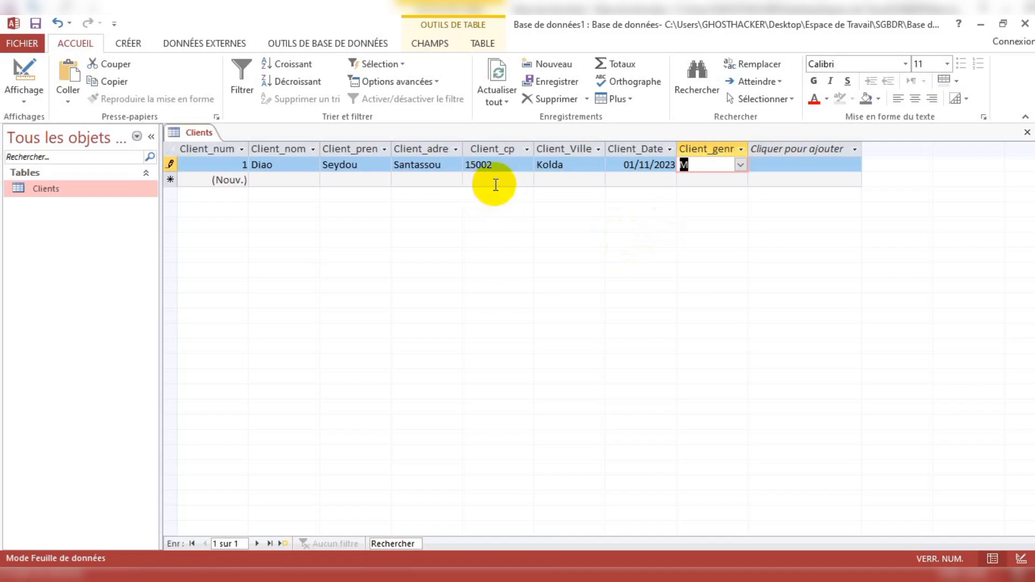
- Start a second client record and enter the client's last name in Client_nom
left_click(274, 182)
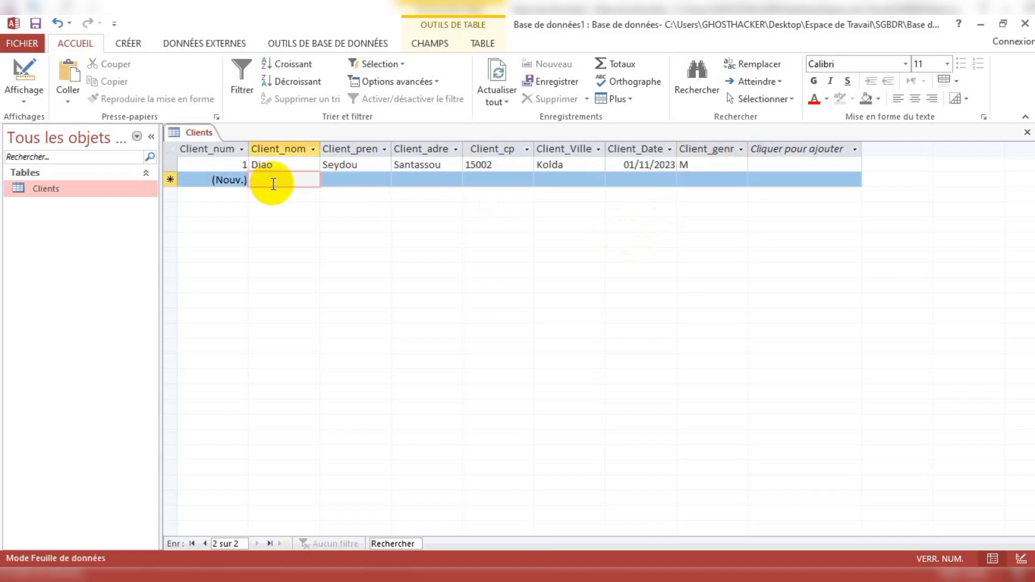
key("Caps_Lock")
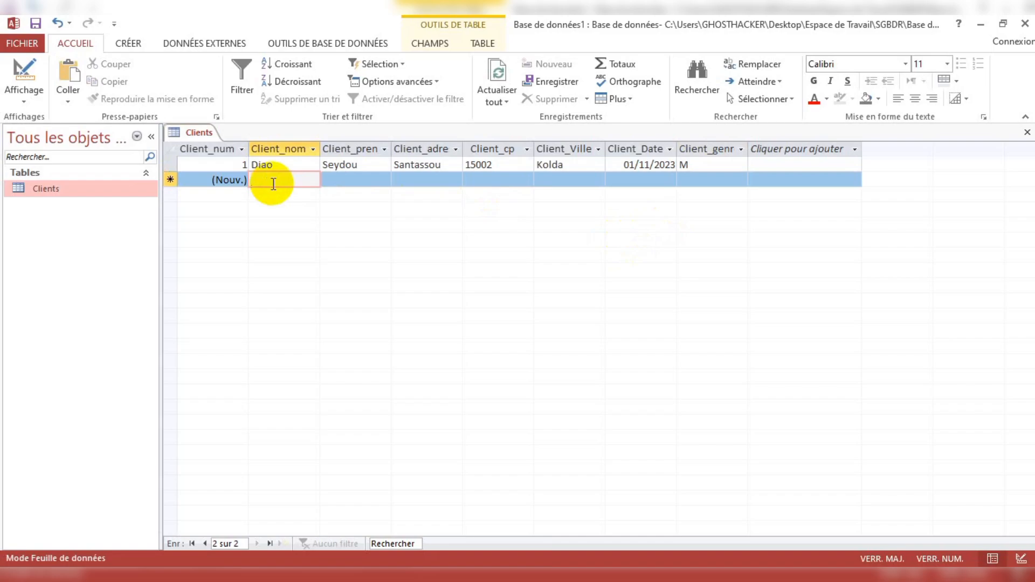
type("F")
key("Caps_Lock")
type("ay")
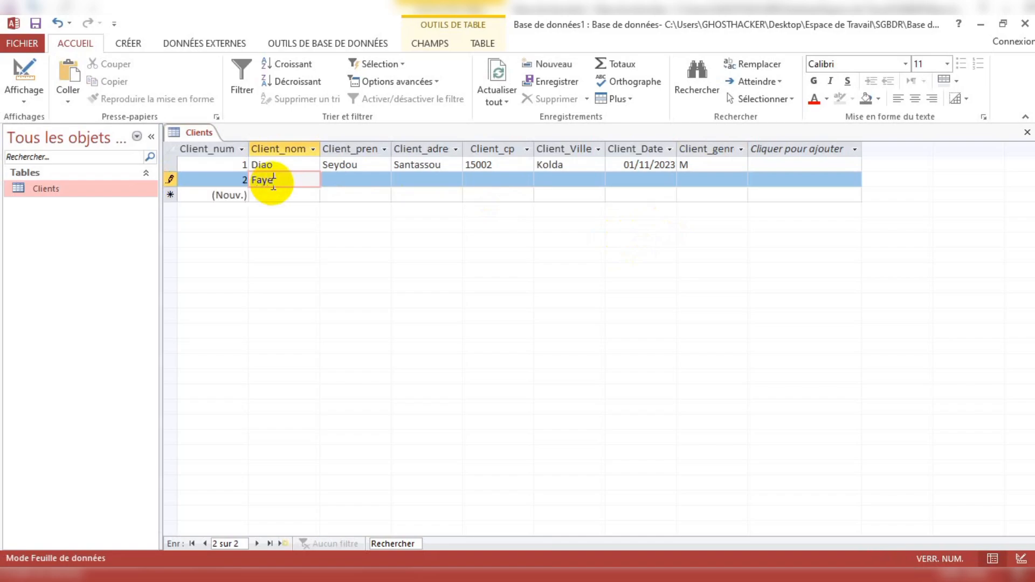
type("e")
- Enter the second client's first name with only its initial letter capitalized
left_click(345, 180)
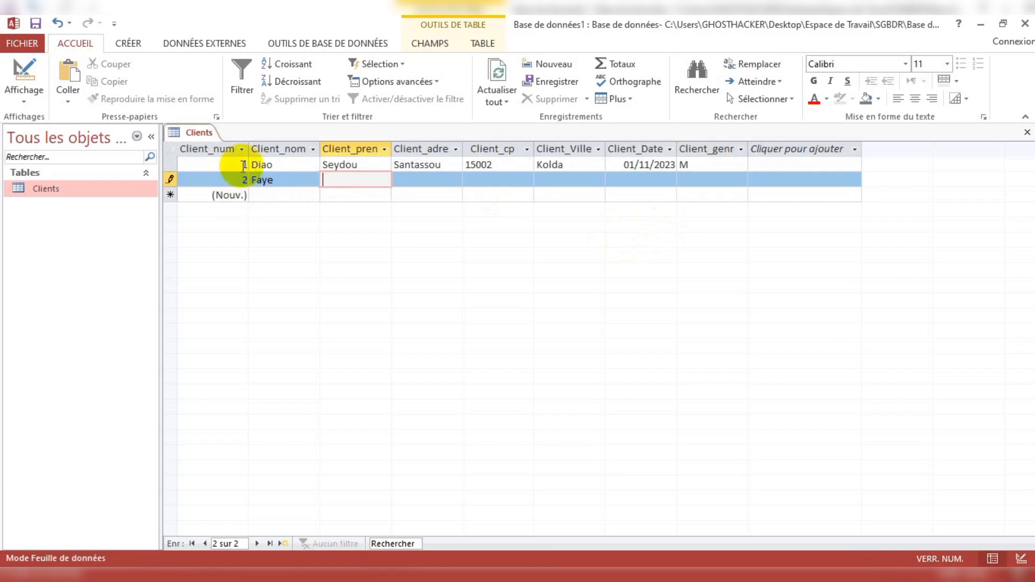
key("Caps_Lock")
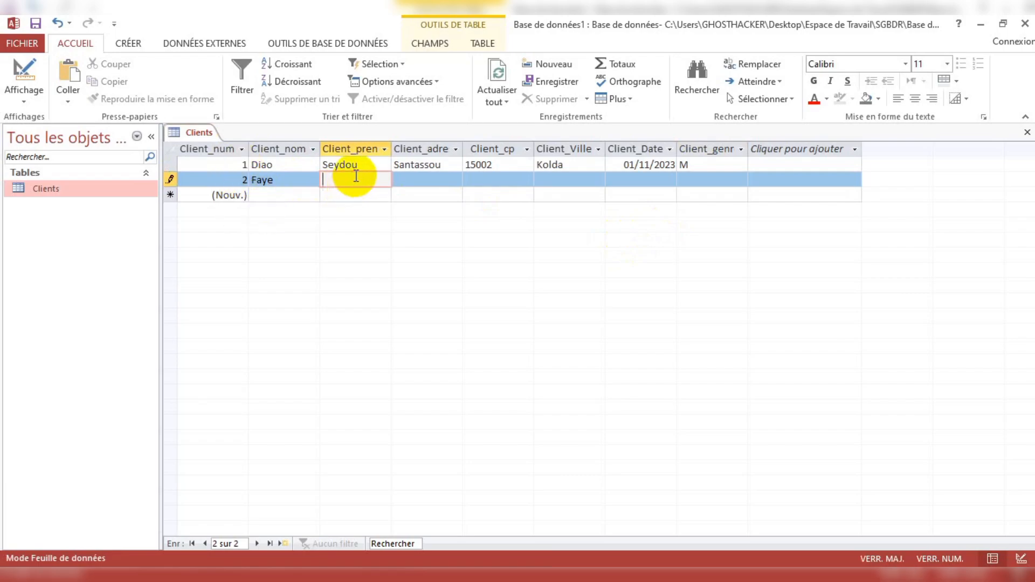
type("SALI")
key("Caps_Lock")
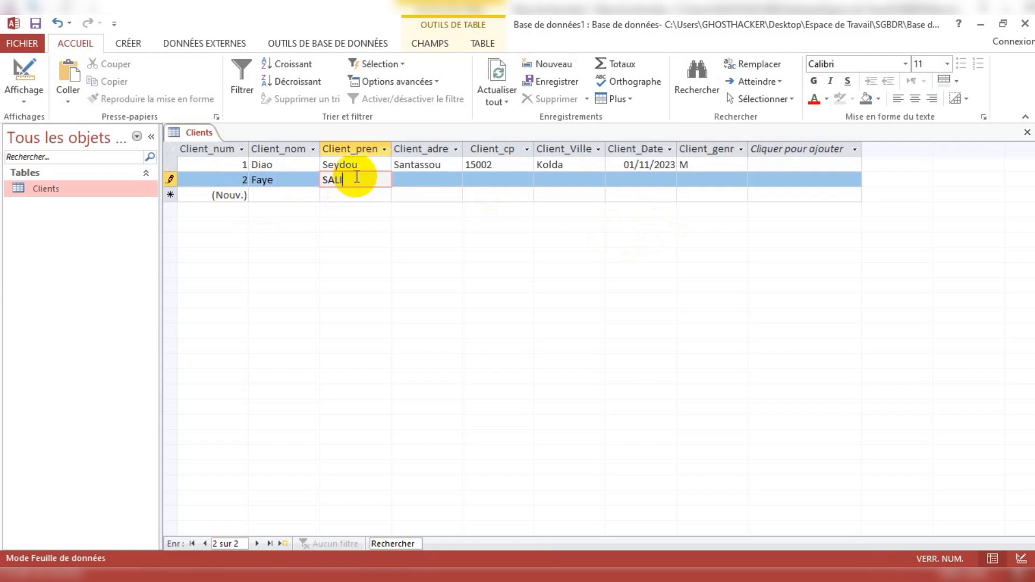
key("BackSpace")
key("BackSpace")
type("ali")
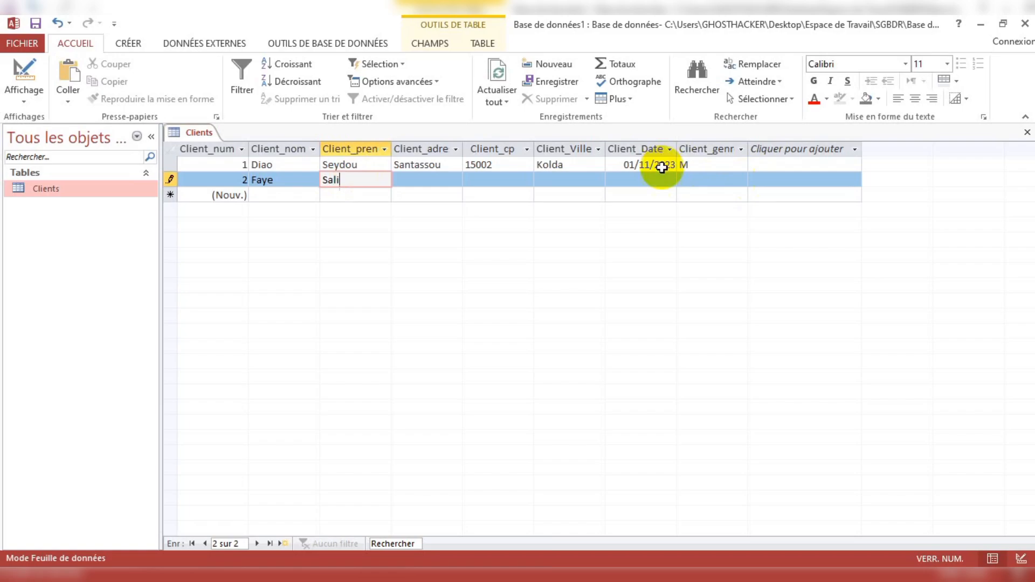
- Enter the second client's address in the address field with only its initial letter capitalized
left_click(441, 183)
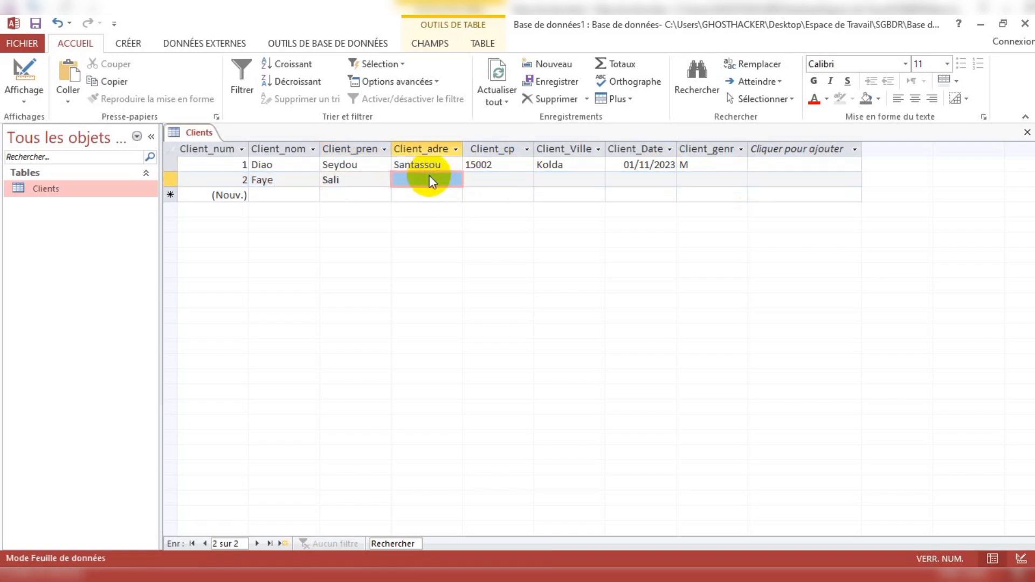
left_click(426, 178)
key("Caps_Lock")
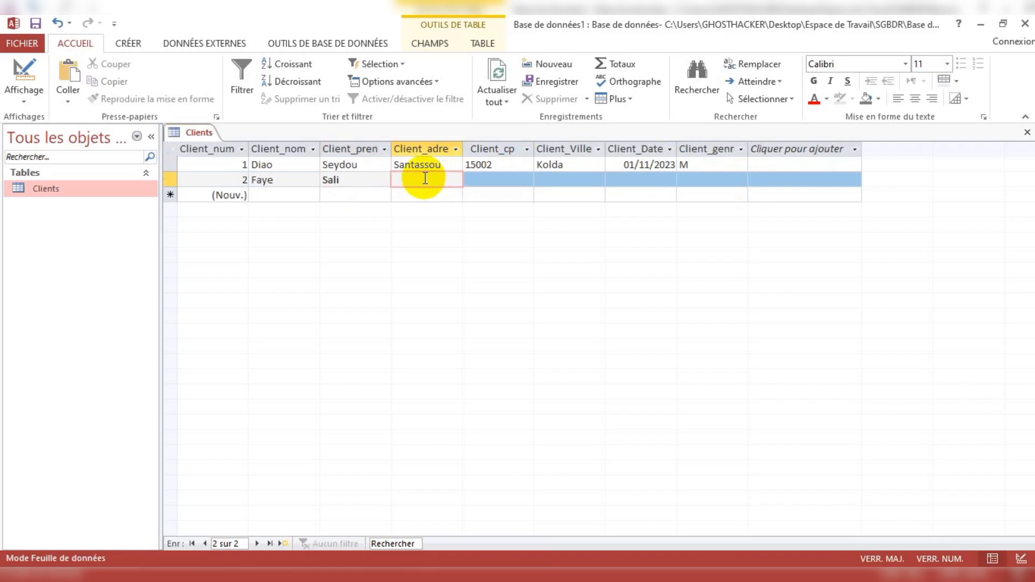
type("O")
key("Caps_Lock")
type("ua")
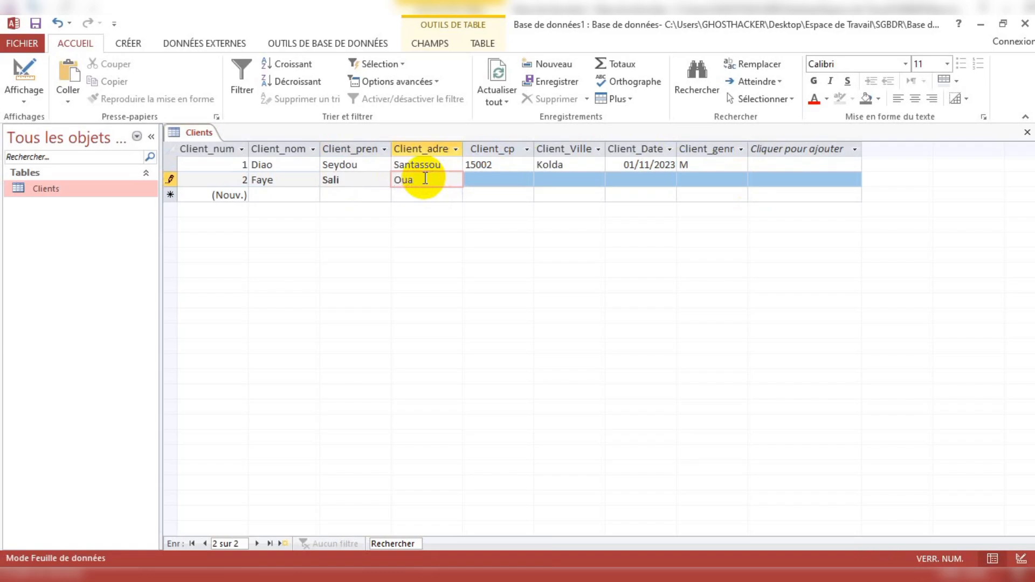
type("kam")
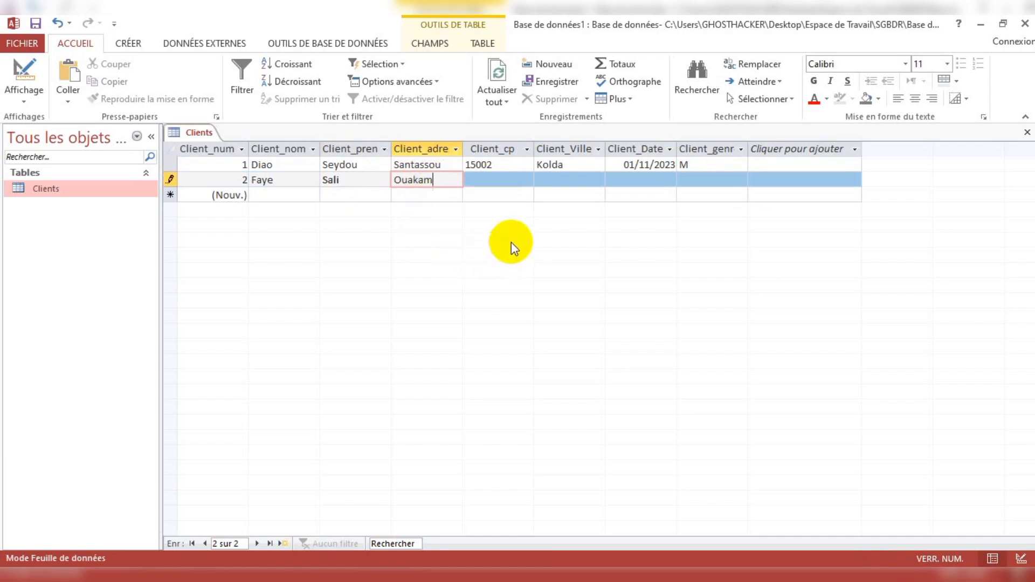
- Fill in the second client's postal code in Client_cp and city in Client_Ville
left_click(517, 183)
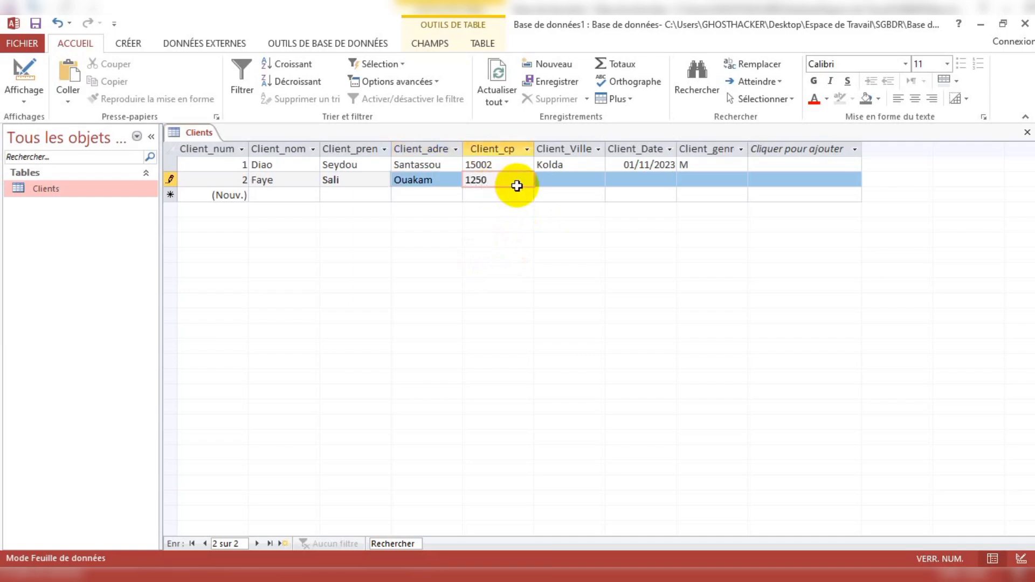
type("12500")
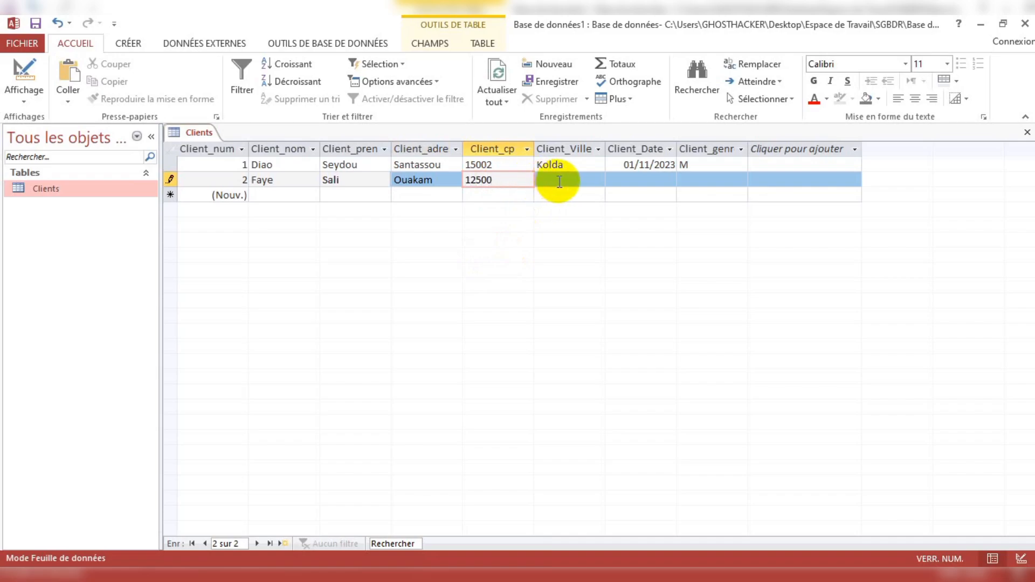
left_click(558, 180)
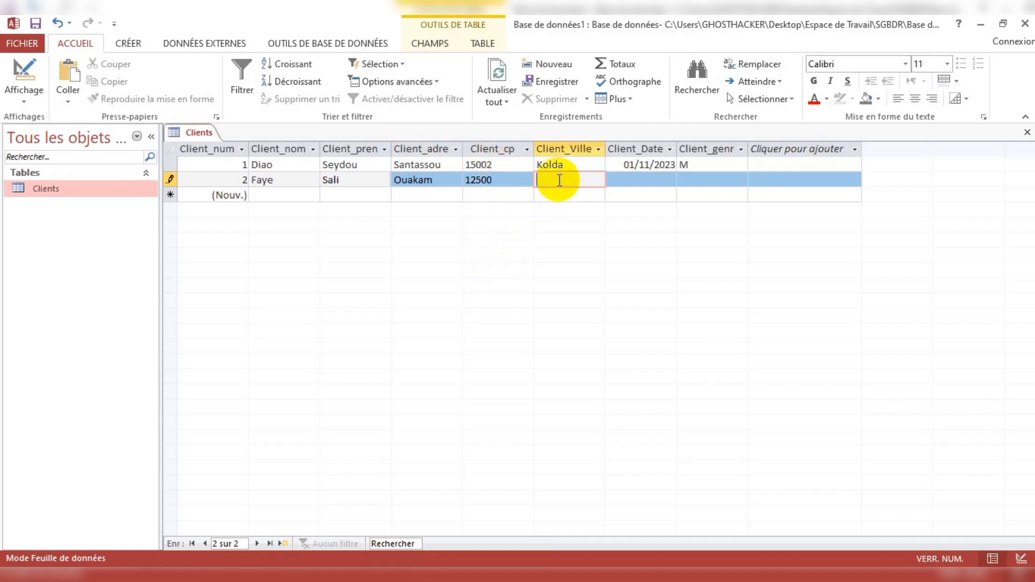
key("Caps_Lock")
type("D")
key("Caps_Lock")
type("akar")
- Set the second client's date of birth in Client_DateN by choosing a day from an earlier year in the calendar
left_click(636, 180)
left_click(686, 180)
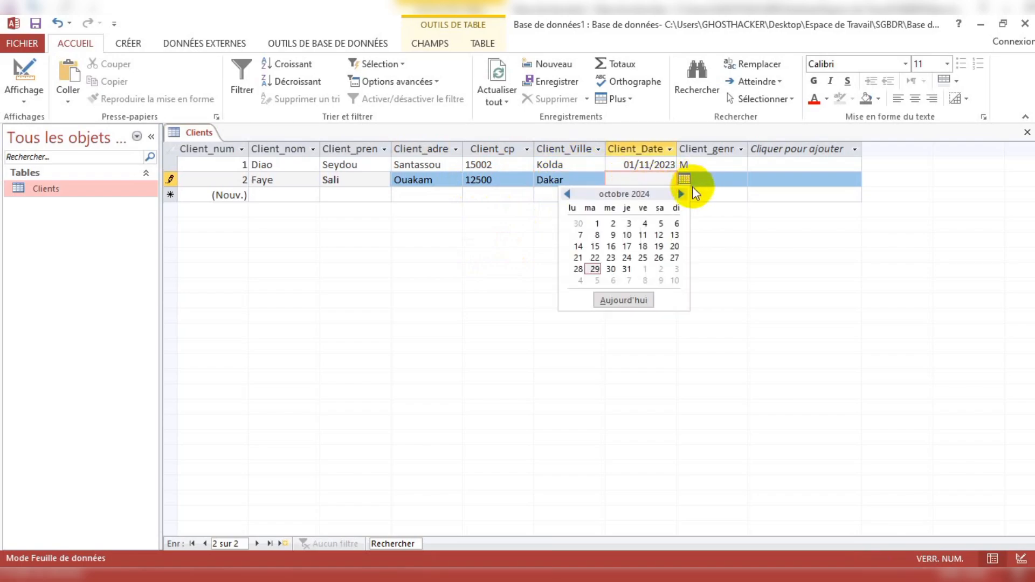
left_click(569, 194)
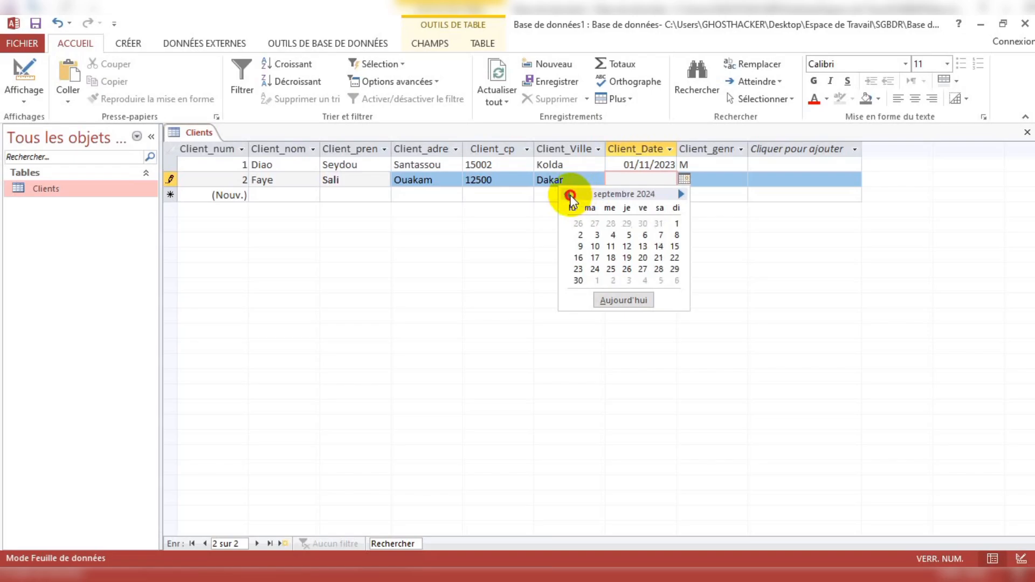
left_click(569, 195)
left_click(570, 195)
left_click(570, 195)
left_click(569, 195)
left_click(570, 195)
left_click(570, 194)
left_click(569, 194)
left_click(569, 195)
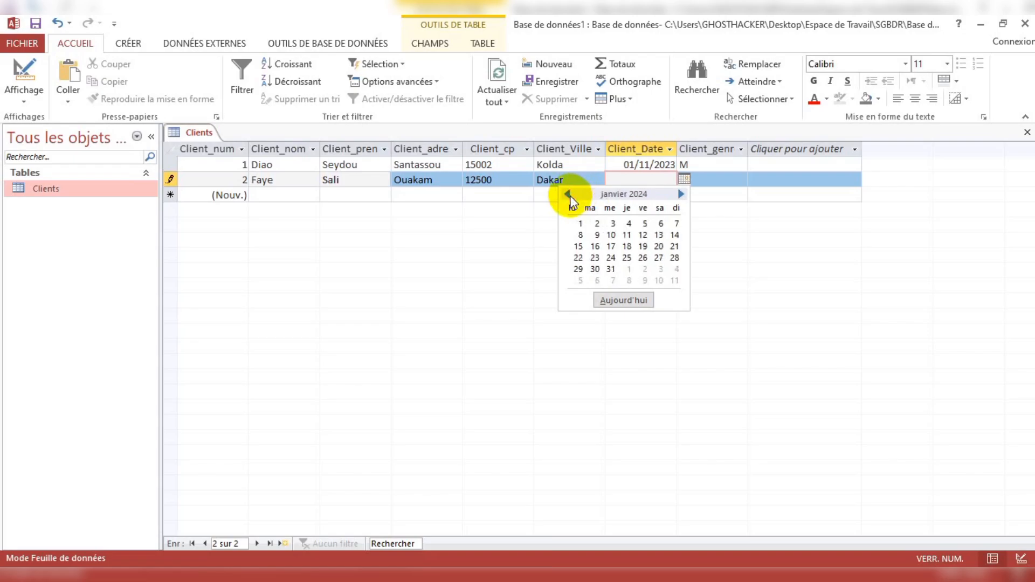
double_click(569, 194)
left_click(570, 195)
left_click(569, 195)
left_click(570, 195)
left_click(569, 195)
left_click(569, 194)
left_click(570, 195)
left_click(570, 196)
left_click(570, 195)
left_click(570, 195)
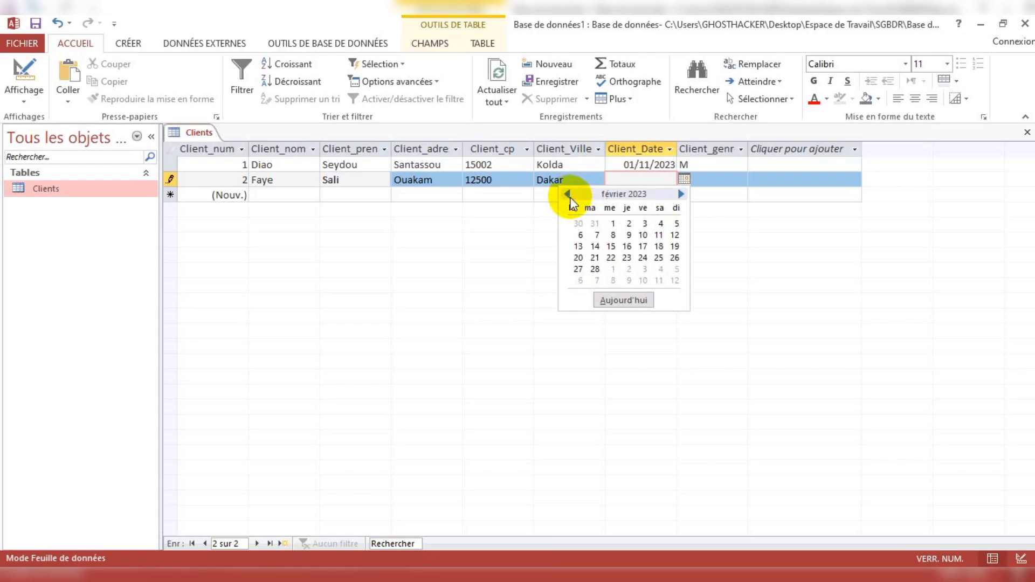
left_click(570, 195)
left_click(570, 195)
left_click(570, 195)
left_click(627, 225)
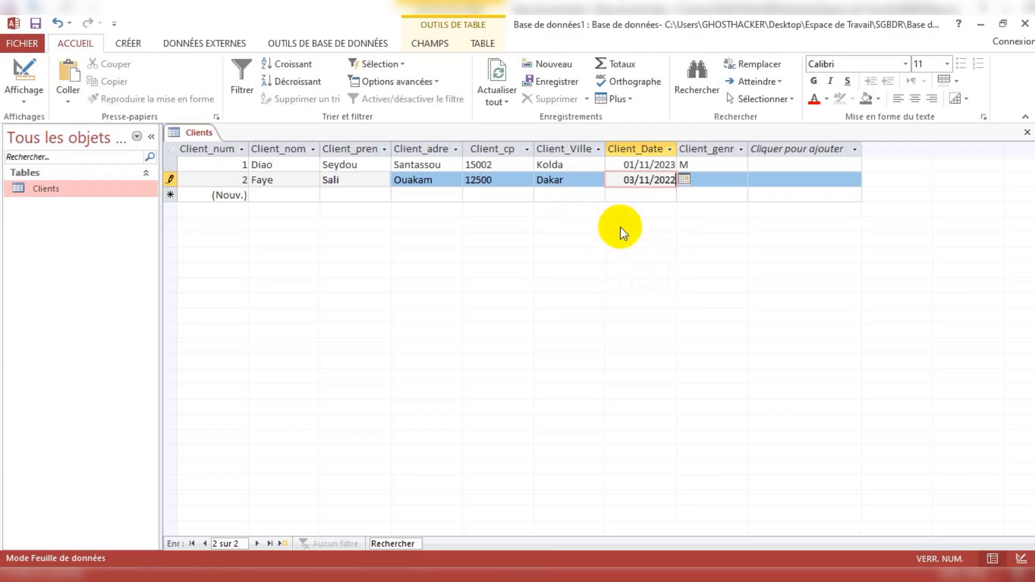
- Set Client_genre to F in the second record and complete the record
left_click(741, 182)
left_click(740, 182)
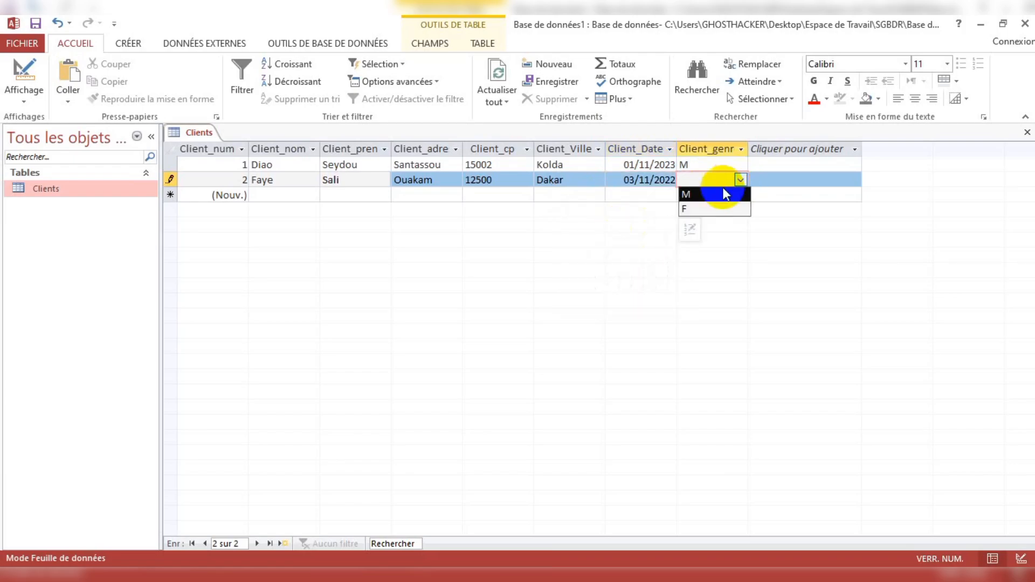
left_click(699, 210)
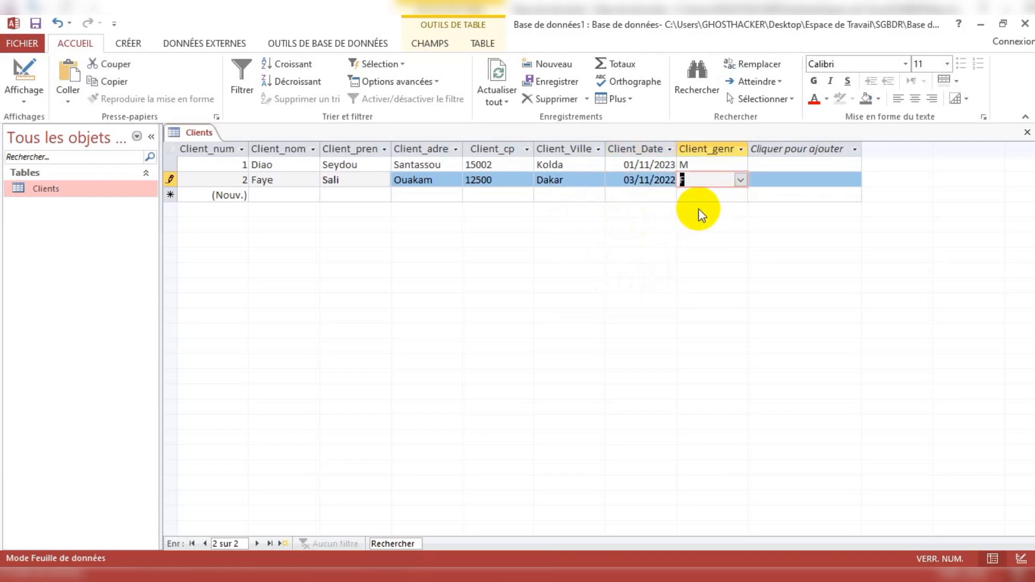
key("Return")
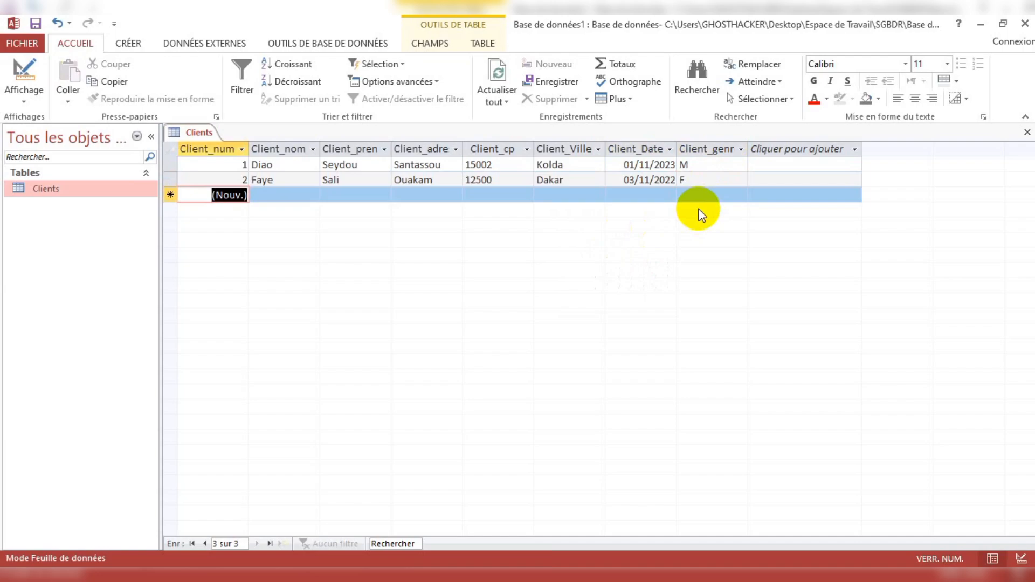
left_click(276, 194)
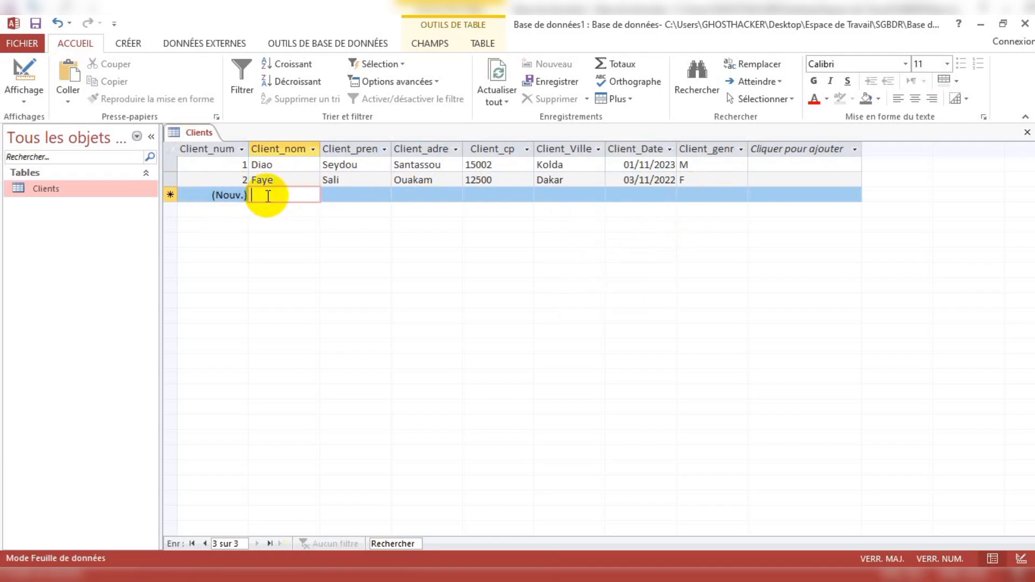
type("Sidi")
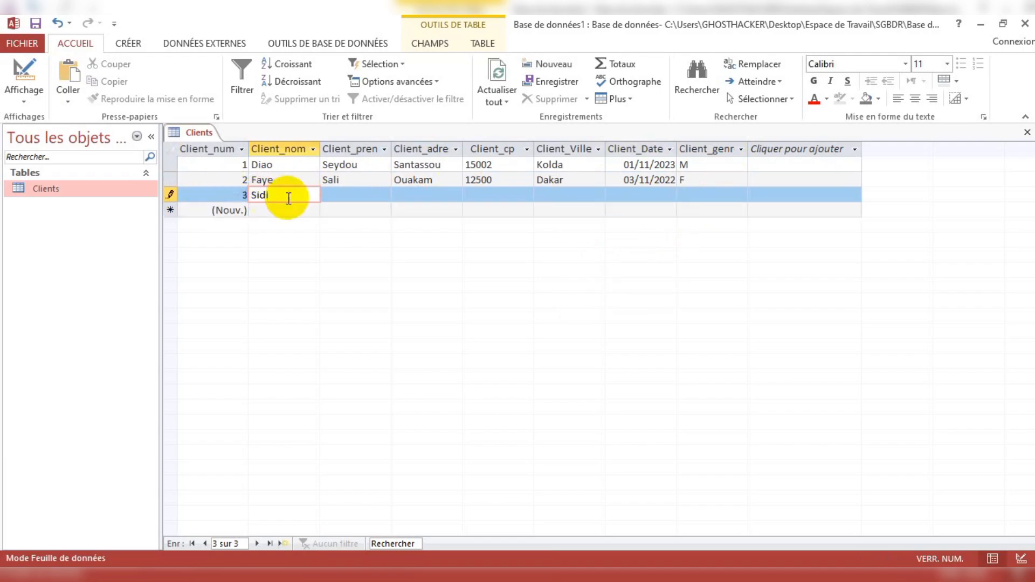
key("Tab")
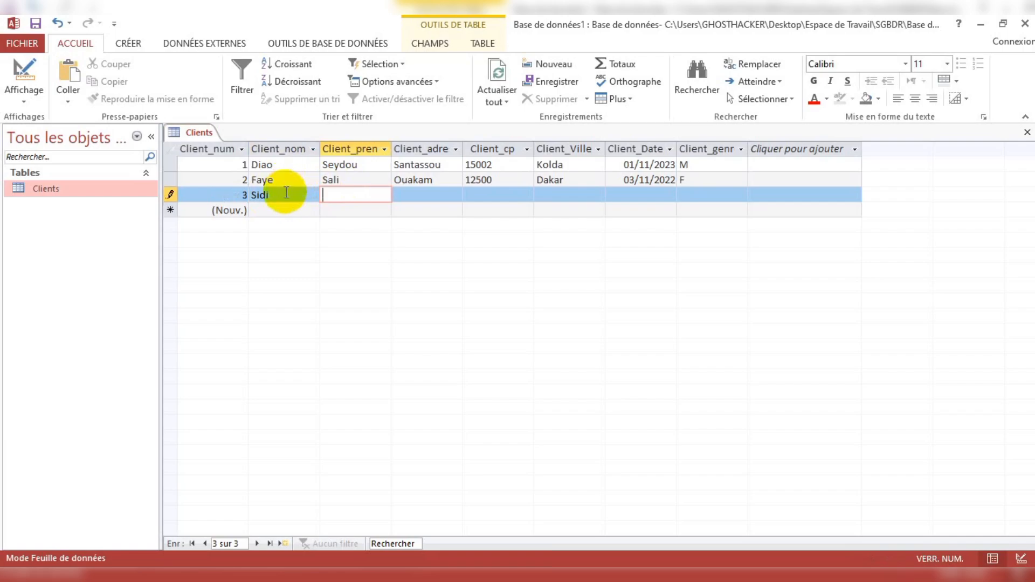
- Replace the third record's Client_nom entry with the client's last name, capitalizing only its initial letter
left_click(272, 195)
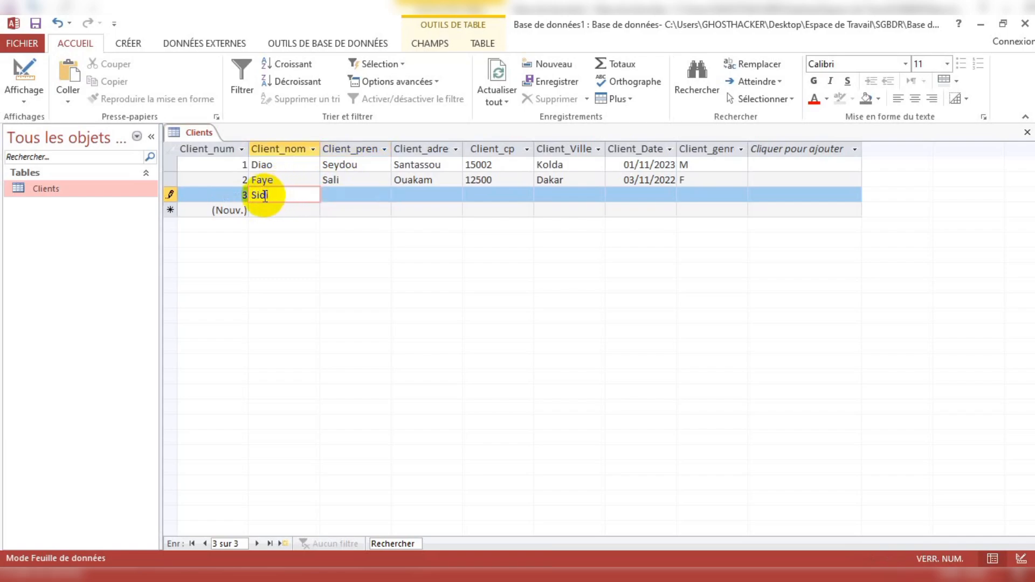
key("BackSpace")
key("BackSpace")
key("BackSpace")
key("BackSpace")
key("Caps_Lock")
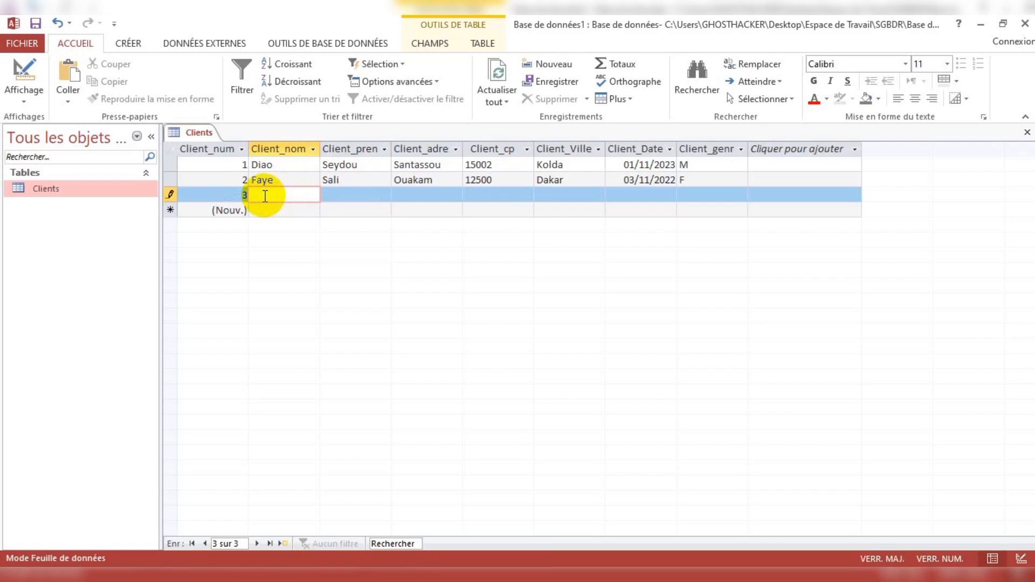
type("D")
key("Caps_Lock")
type("ahaba")
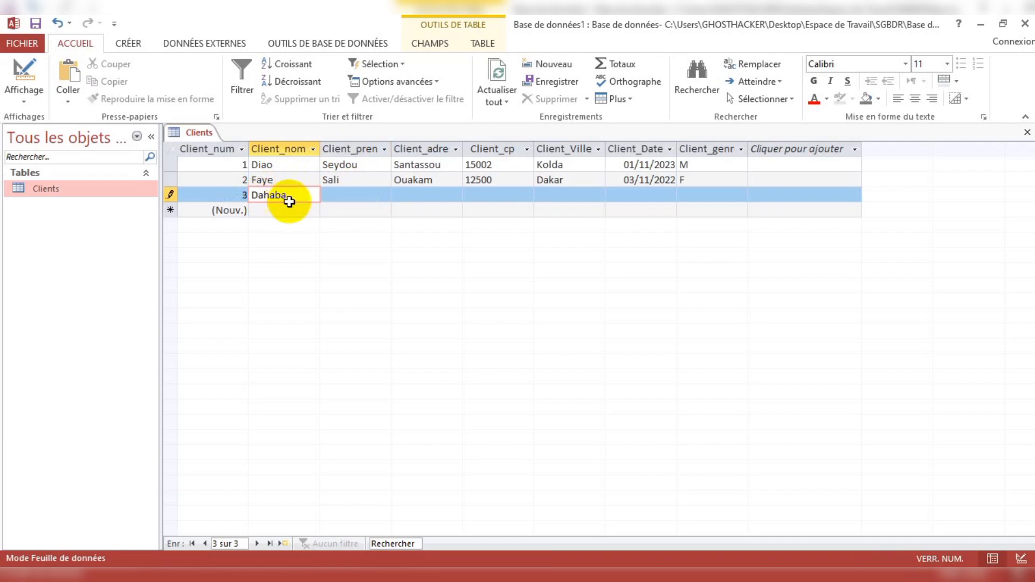
- Enter the third client's first name in the first-name field with only its initial letter capitalized
left_click(331, 199)
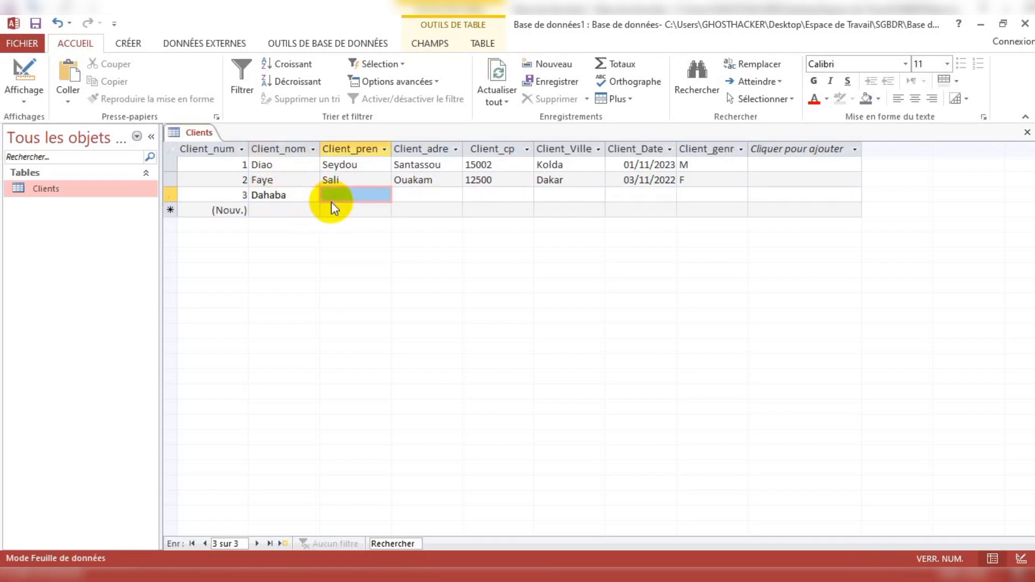
key("Caps_Lock")
type("S")
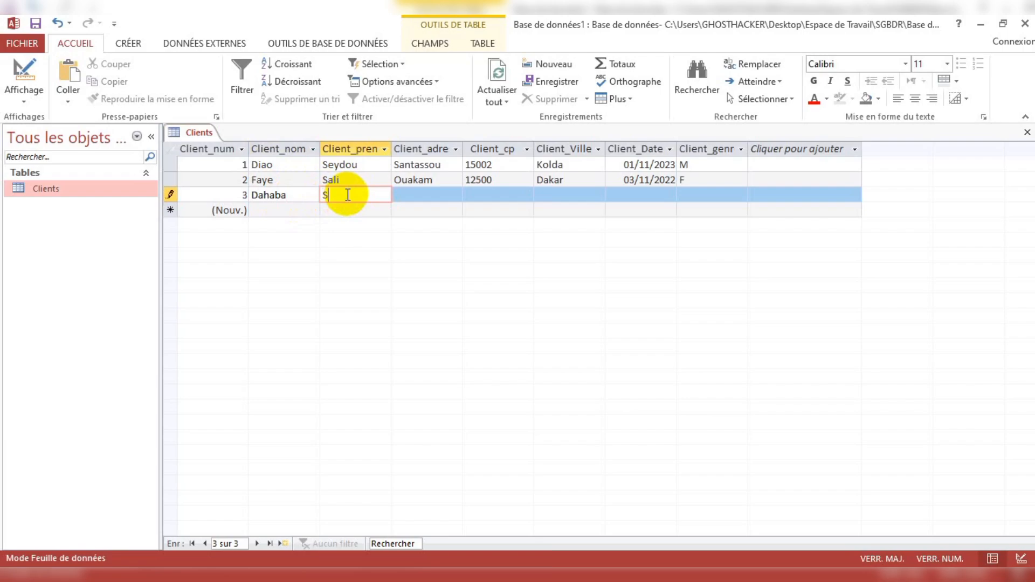
key("Caps_Lock")
type("idi")
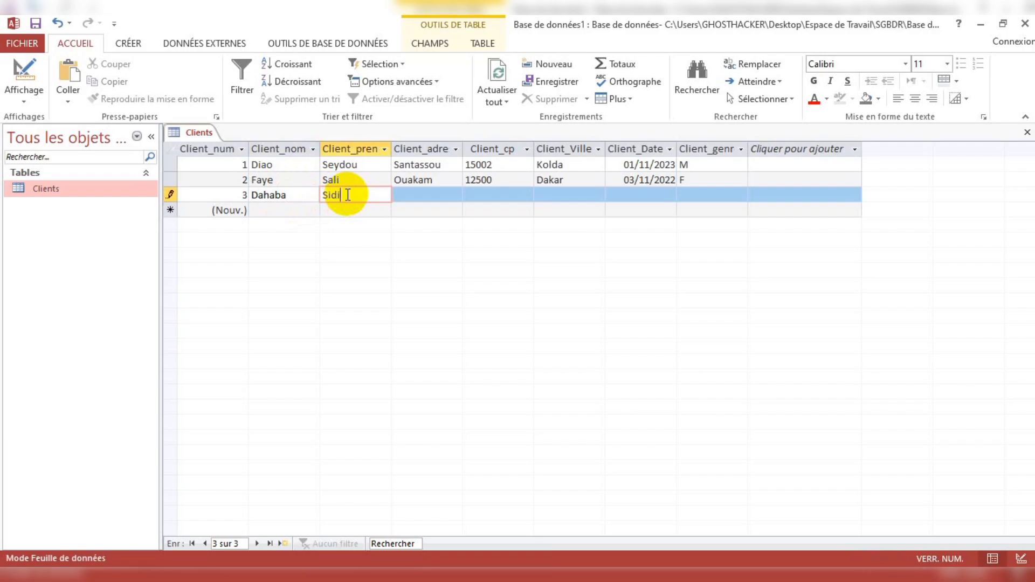
- Enter the third client's address in the address field, capitalizing only its initial letter
left_click(428, 197)
key("Caps_Lock")
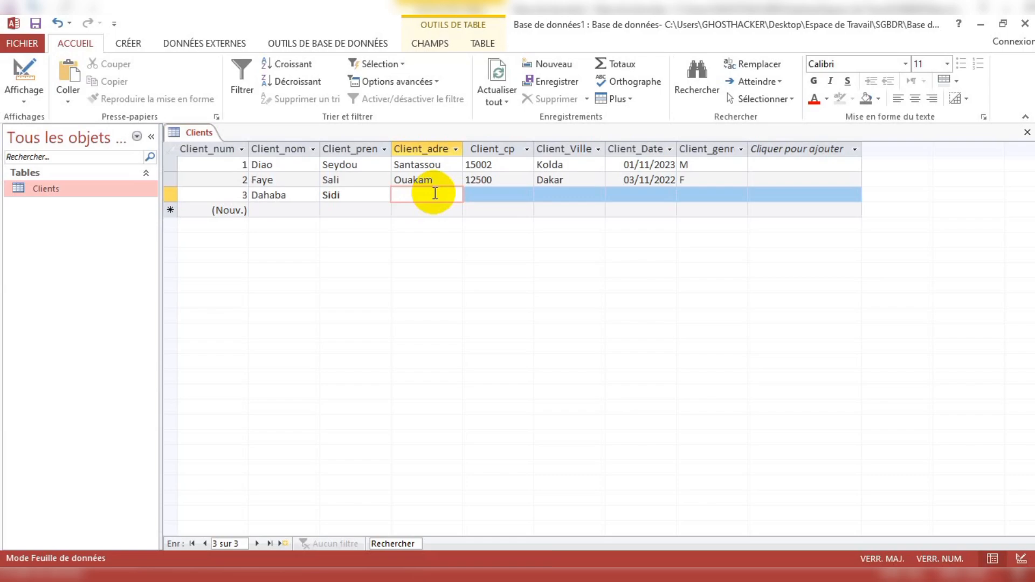
type("M")
key("Caps_Lock")
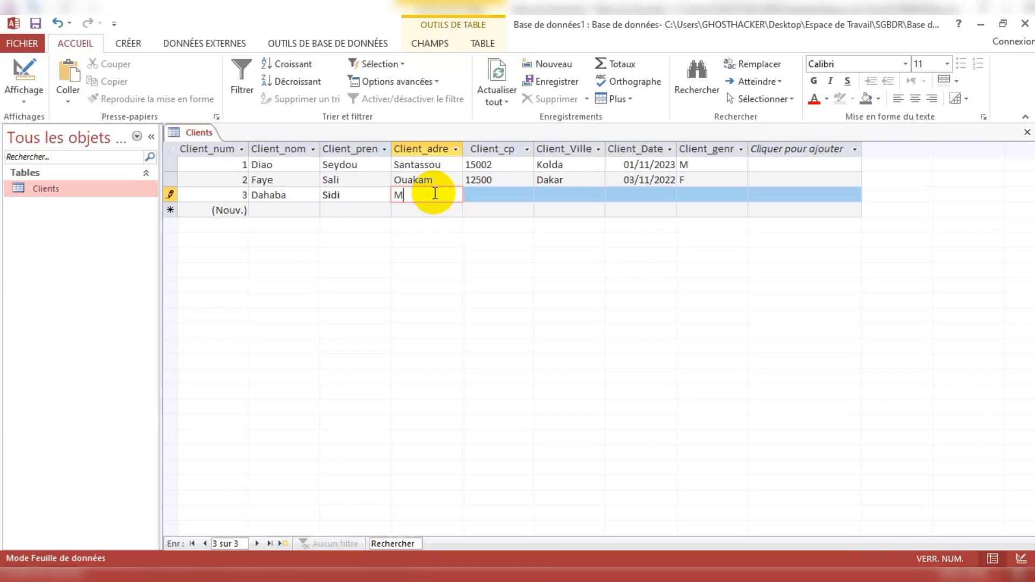
type("ermoz")
- Fill in the third client's postal code in Client_cp and city in Client_Ville
left_click(486, 199)
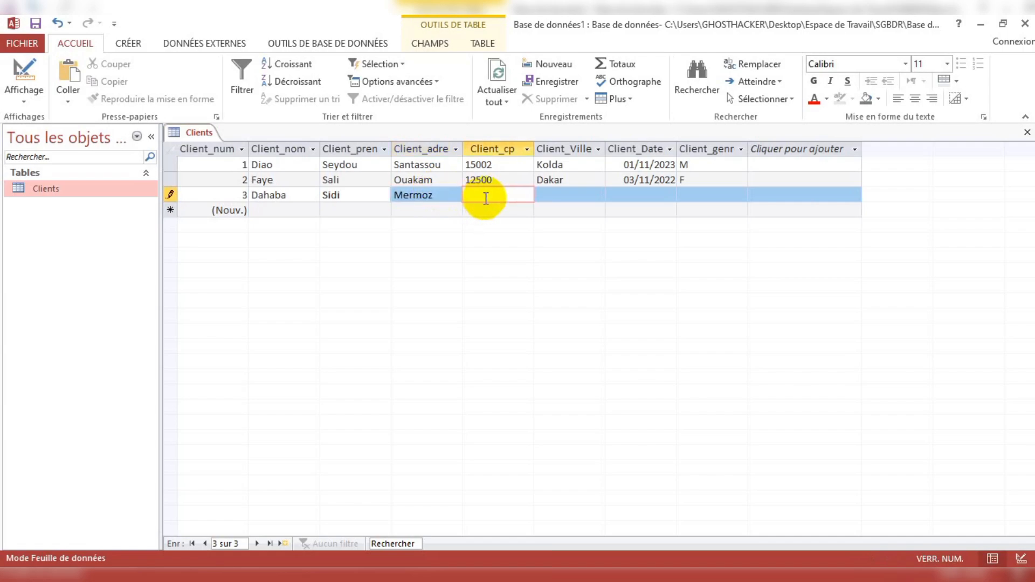
type("14200")
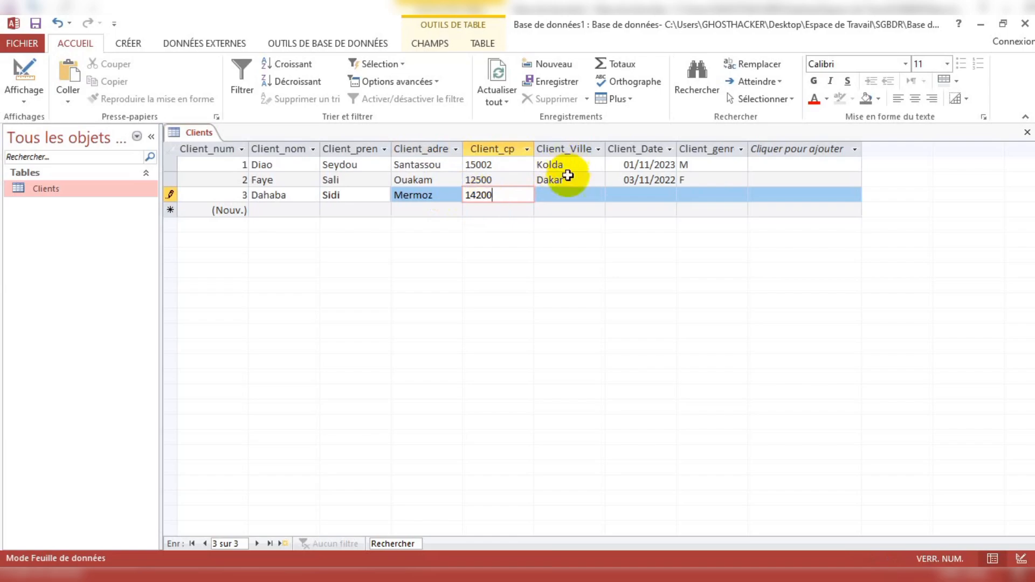
left_click(560, 195)
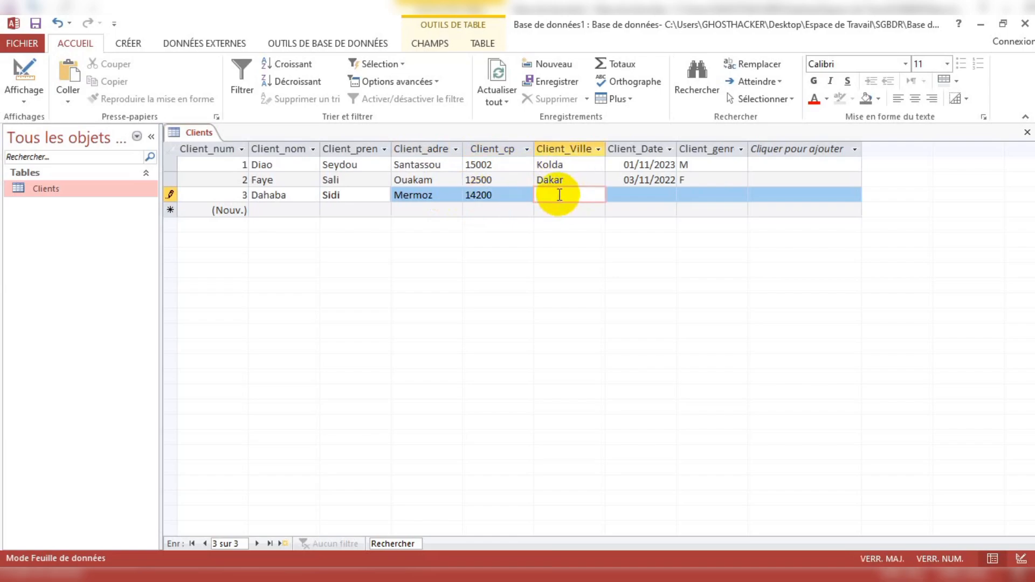
type("D")
key("BackSpace")
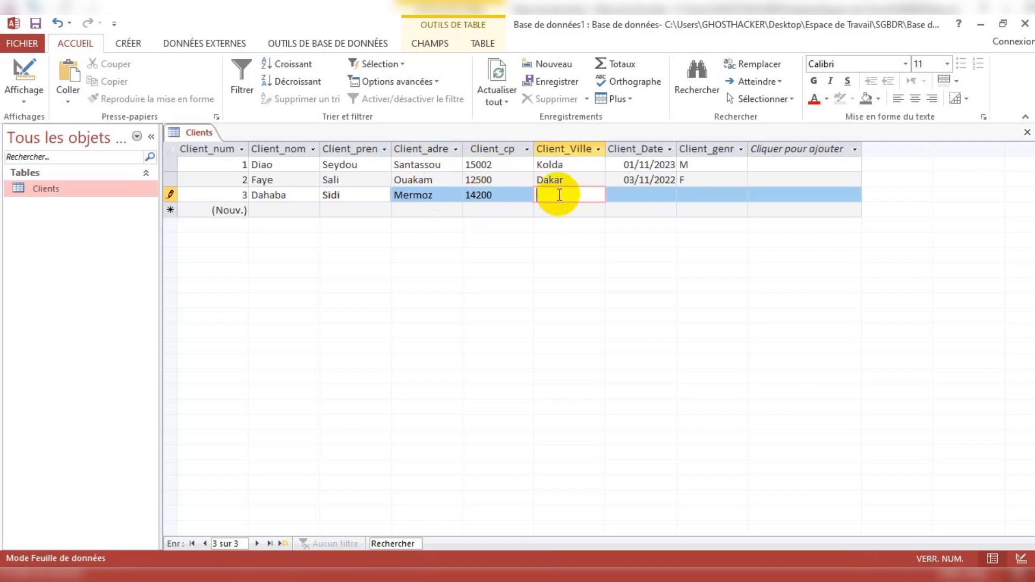
key("Caps_Lock")
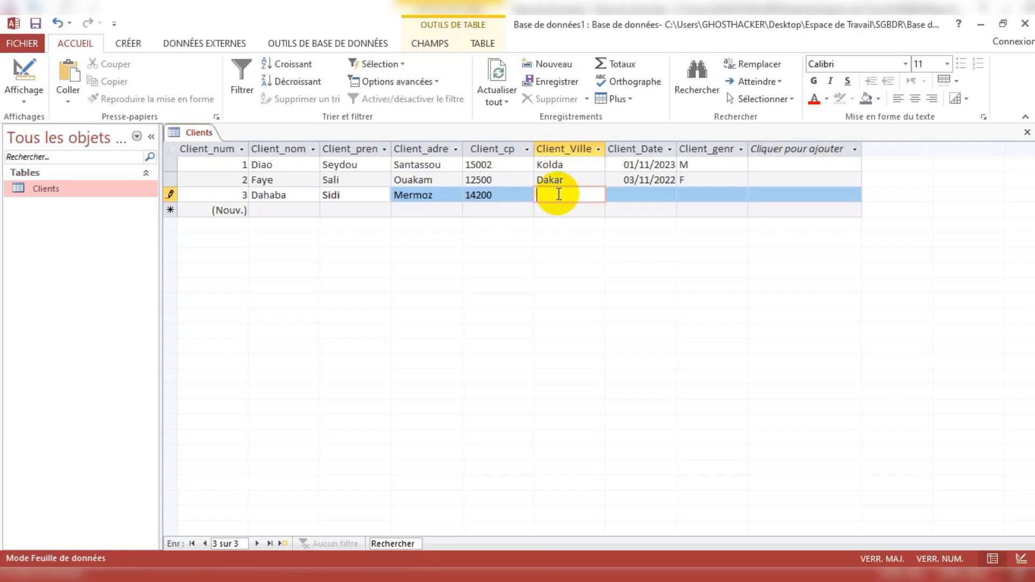
type("D")
key("Caps_Lock")
type("akar")
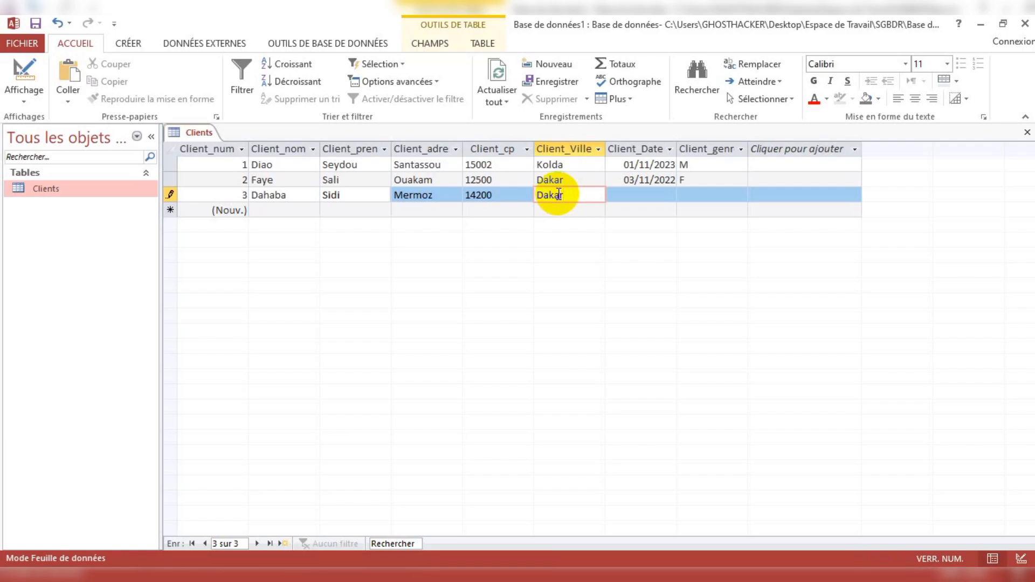
- Set the third client's date of birth in the Client_DateN field
left_click(653, 197)
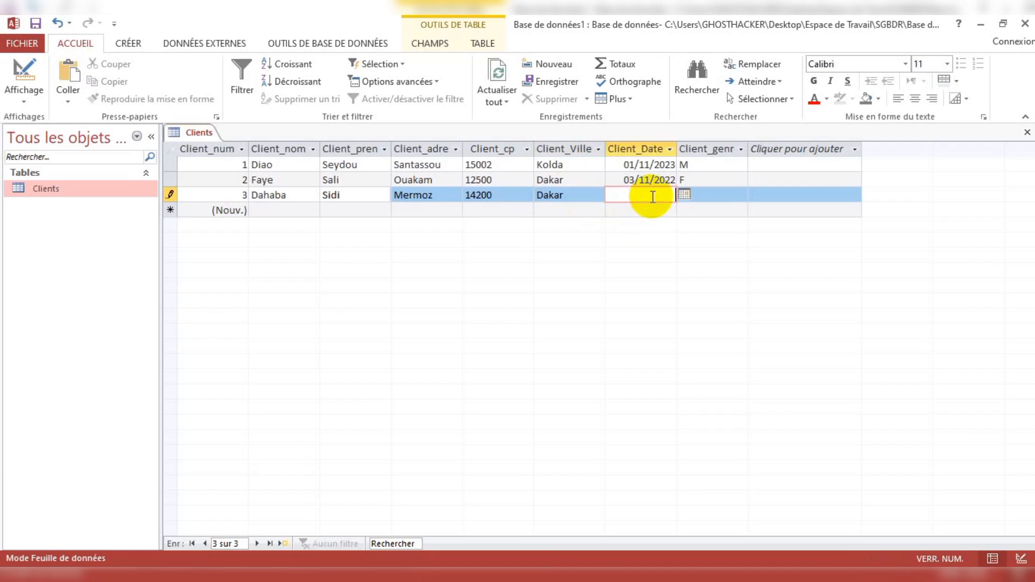
left_click(684, 194)
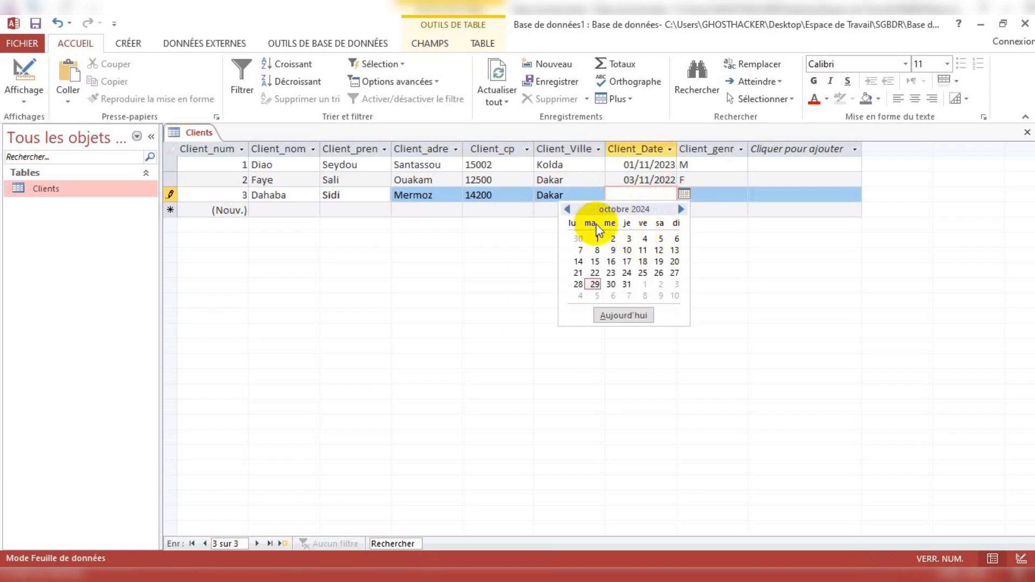
left_click(568, 210)
left_click(568, 209)
left_click(568, 209)
left_click(568, 209)
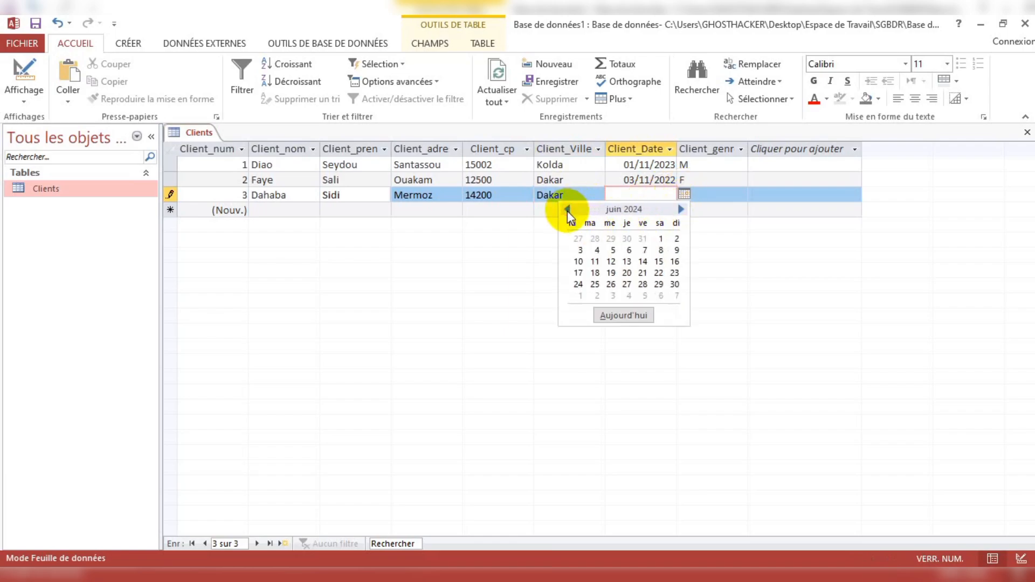
left_click(567, 209)
left_click(568, 209)
left_click(568, 209)
left_click(568, 210)
left_click(568, 210)
left_click(568, 210)
left_click(568, 210)
left_click(567, 209)
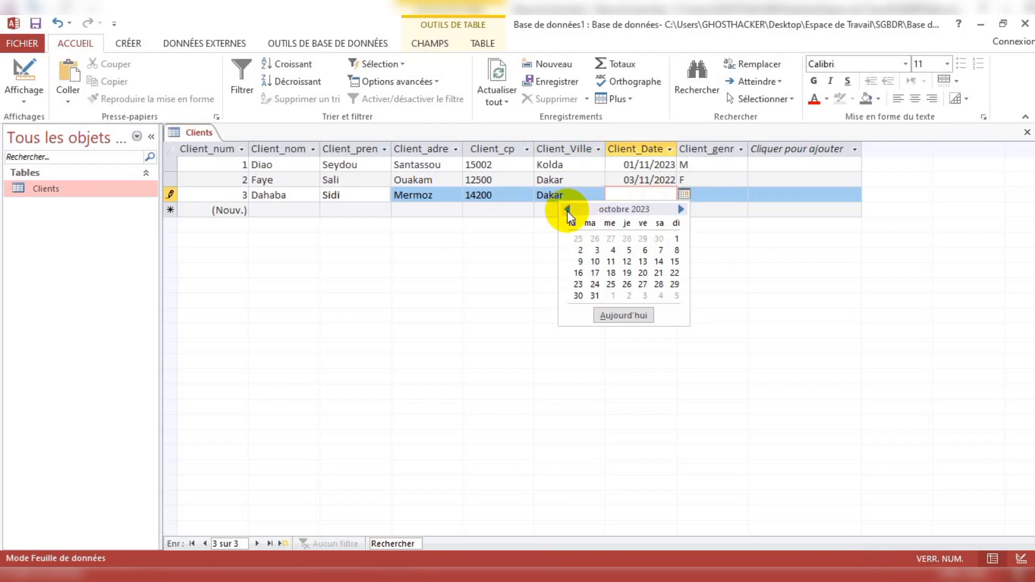
left_click(627, 261)
- Set the third client's Client_genre value to M
left_click(720, 195)
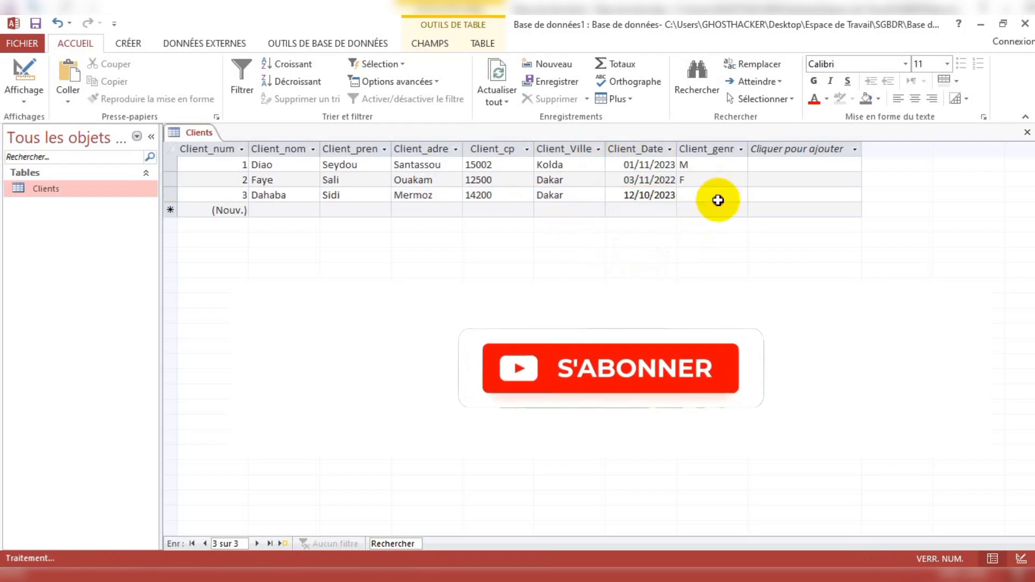
left_click(741, 196)
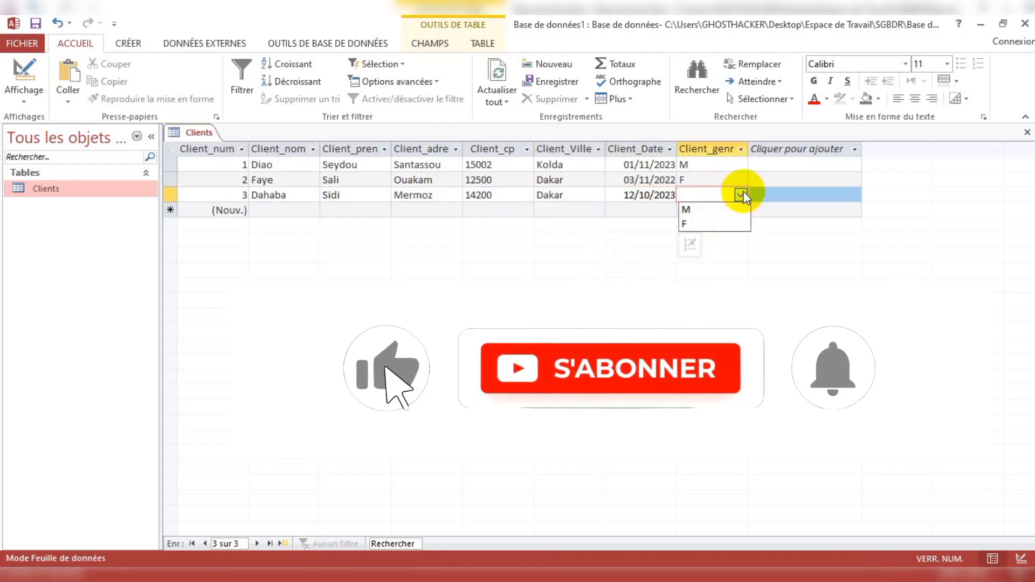
left_click(693, 211)
- Start a fourth record and enter the client's last name in Client_nom, capitalizing only its initial letter
left_click(298, 210)
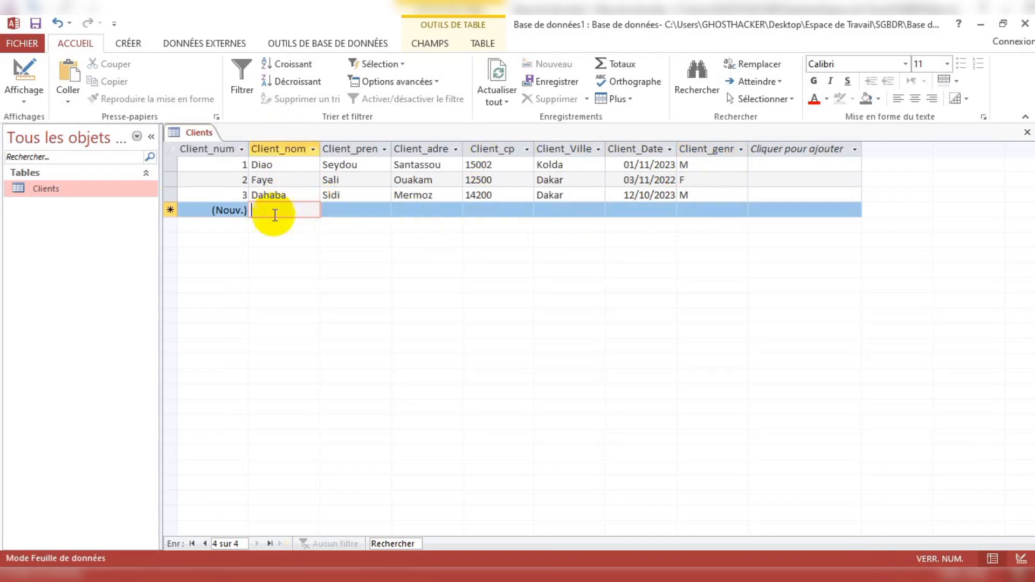
key("Caps_Lock")
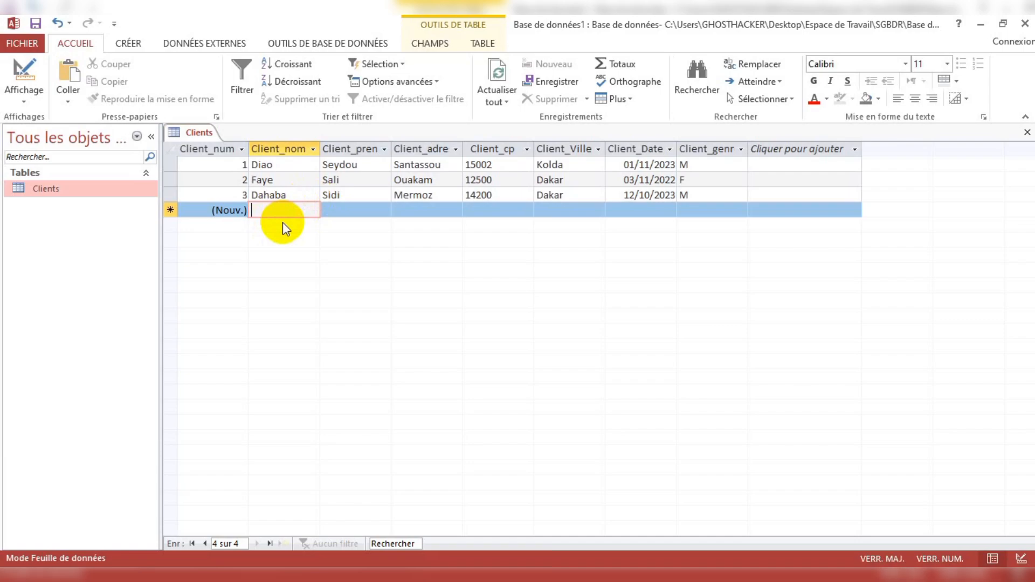
type("F")
key("Caps_Lock")
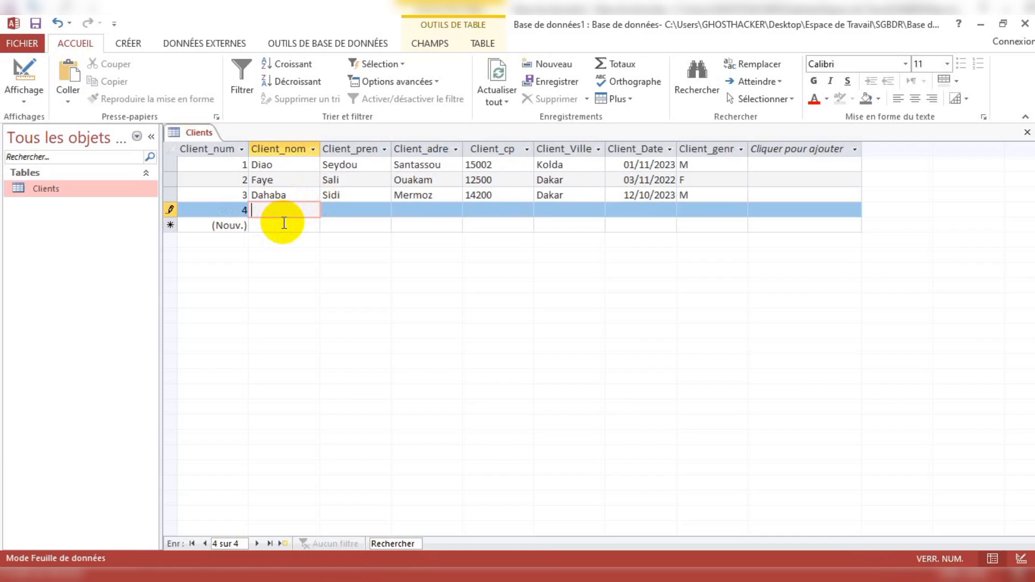
key("Caps_Lock")
type("D")
key("Caps_Lock")
type("aba")
key("BackSpace")
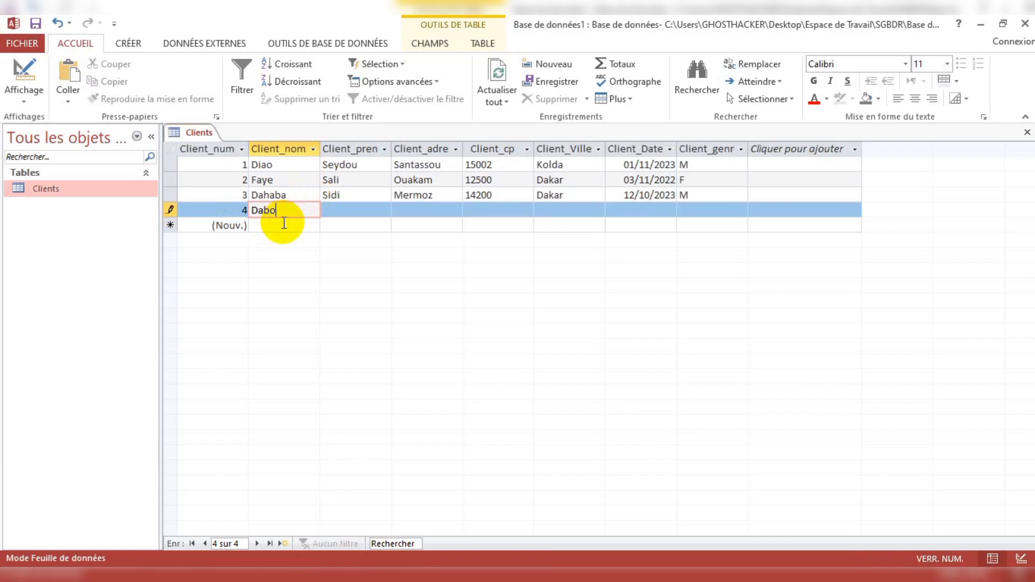
- Enter the fourth client's first name in Client_prenom with only its initial letter capitalized
left_click(376, 209)
key("Caps_Lock")
type("F")
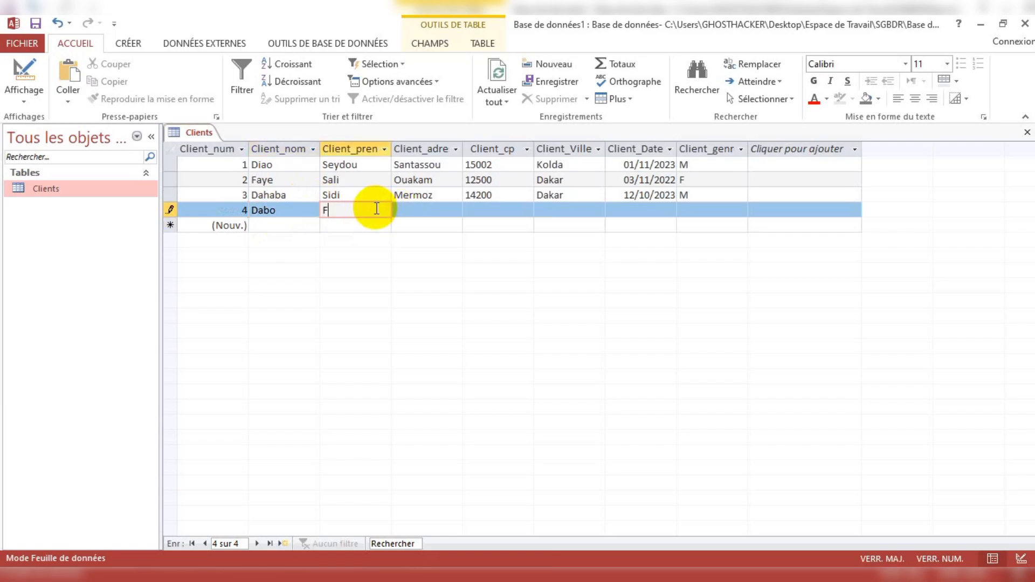
type("ATOU")
key("Caps_Lock")
key("BackSpace")
key("BackSpace")
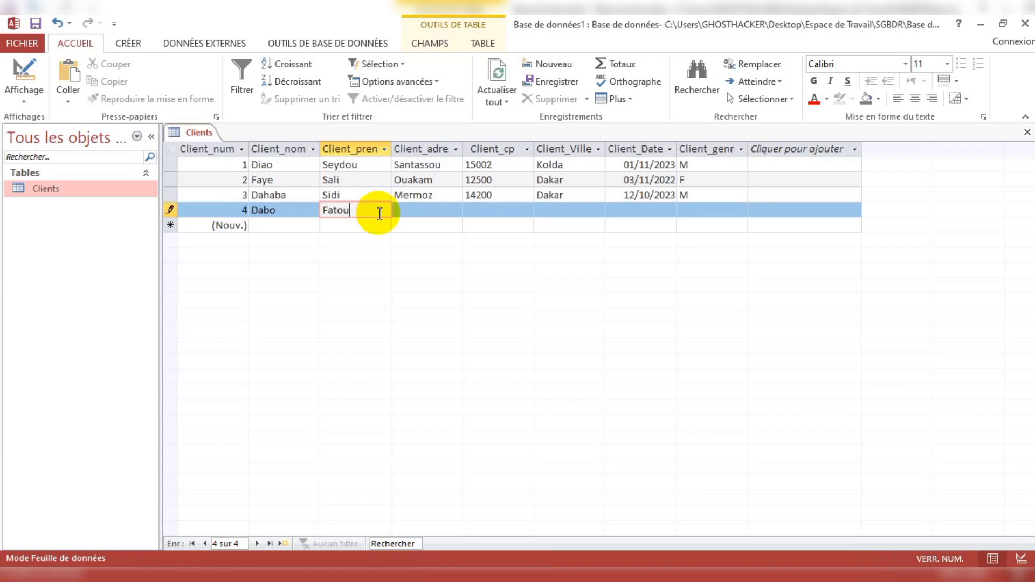
- Enter the fourth client's address in Client_adresse, capitalizing only its initial letter
left_click(439, 213)
key("Caps_Lock")
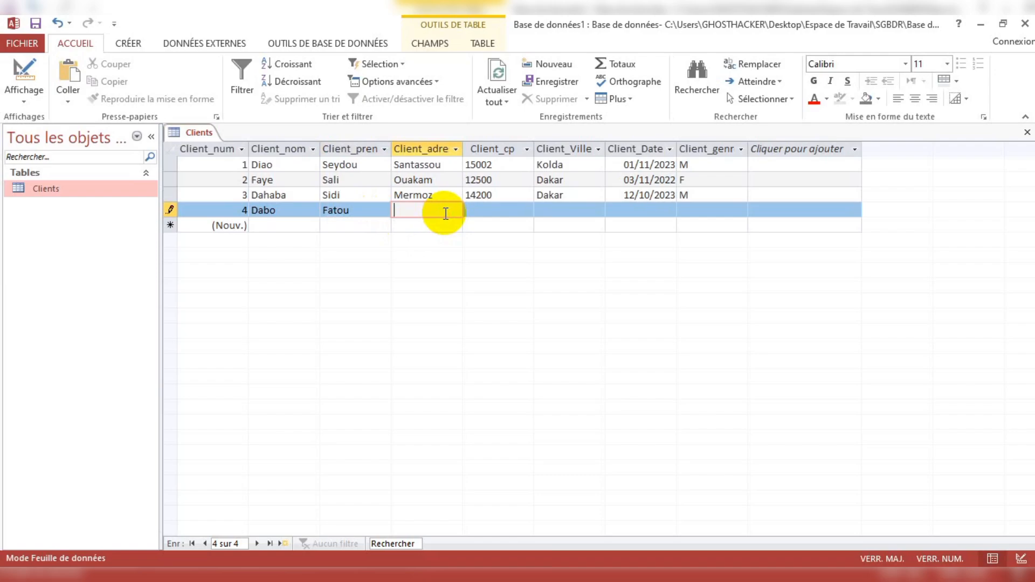
type("D")
key("Caps_Lock")
type("oumassou")
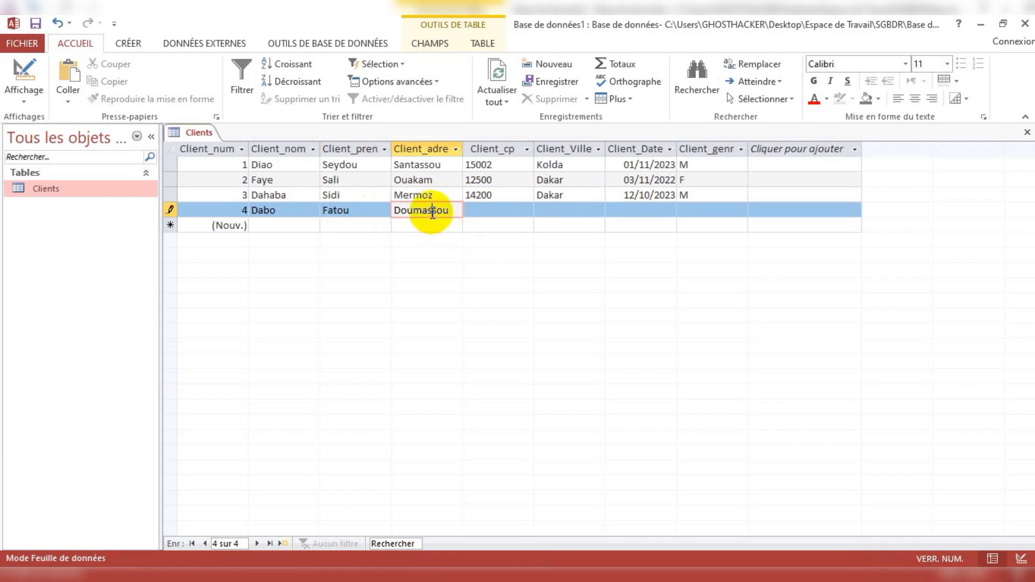
- Fill in the fourth client's postal code in Client_cp and city in Client_Ville
left_click(491, 210)
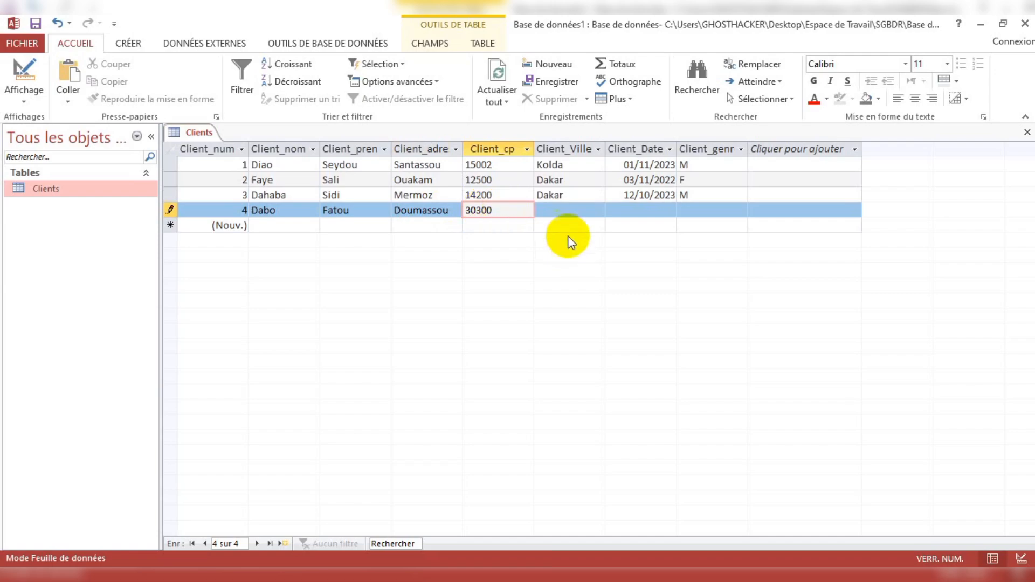
left_click(567, 214)
key("Caps_Lock")
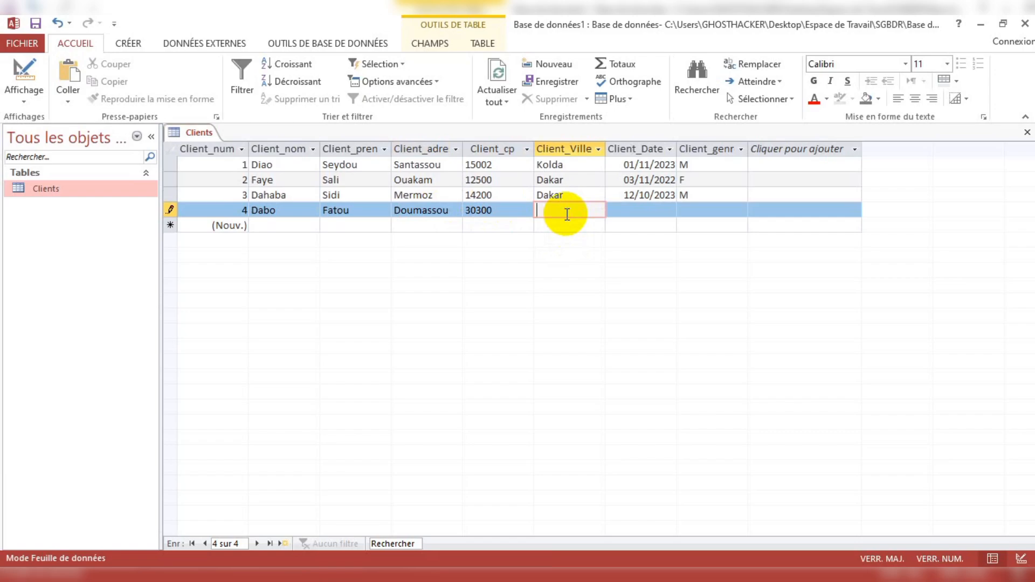
type("F")
key("Caps_Lock")
type("atick")
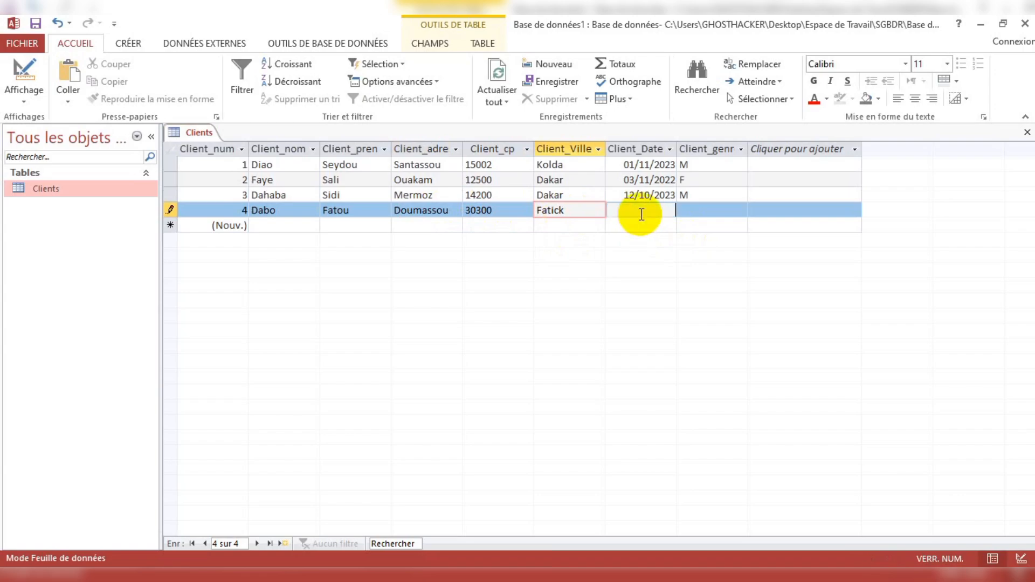
- Set the fourth client's date of birth in the Client_DateN field
left_click(669, 211)
left_click(683, 210)
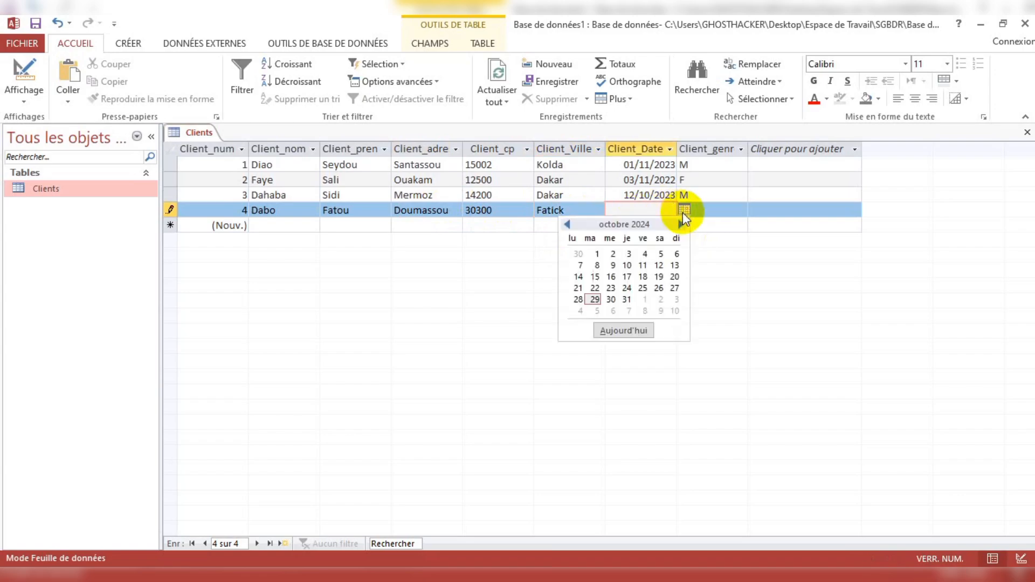
left_click(569, 225)
left_click(570, 225)
left_click(570, 225)
left_click(569, 225)
left_click(570, 226)
left_click(570, 225)
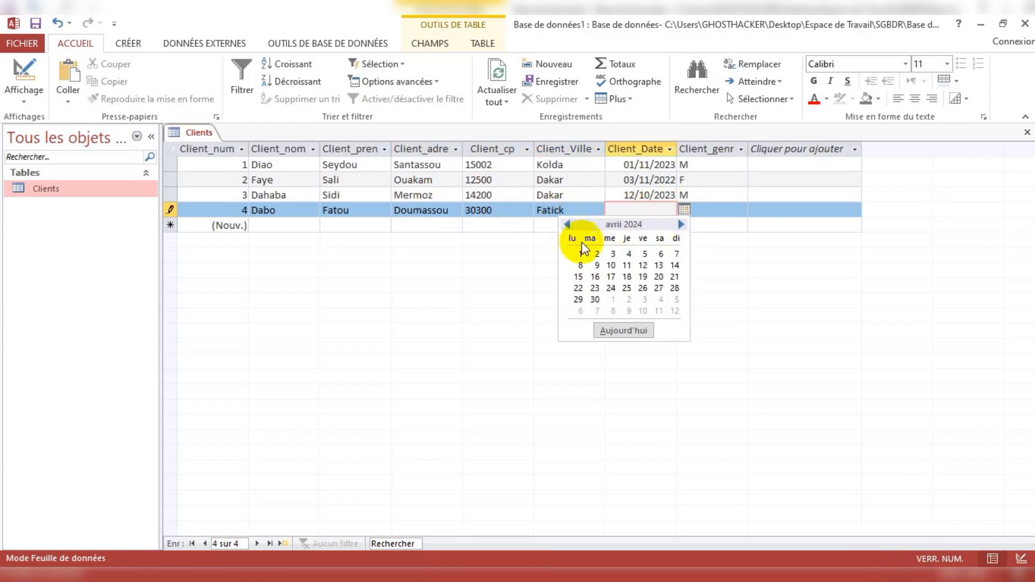
left_click(605, 277)
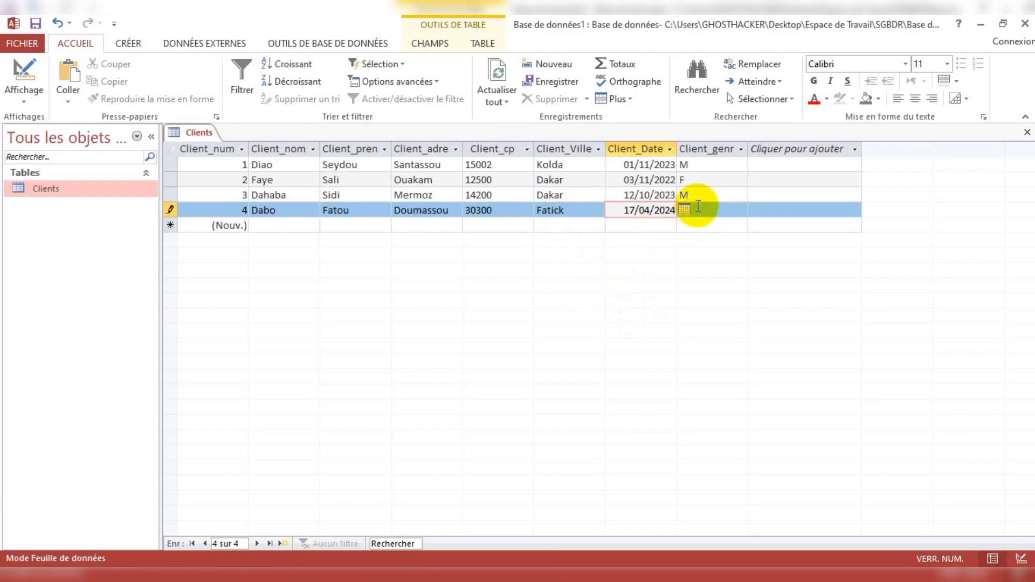
- Set the fourth client's Client_genre value to F
left_click(717, 213)
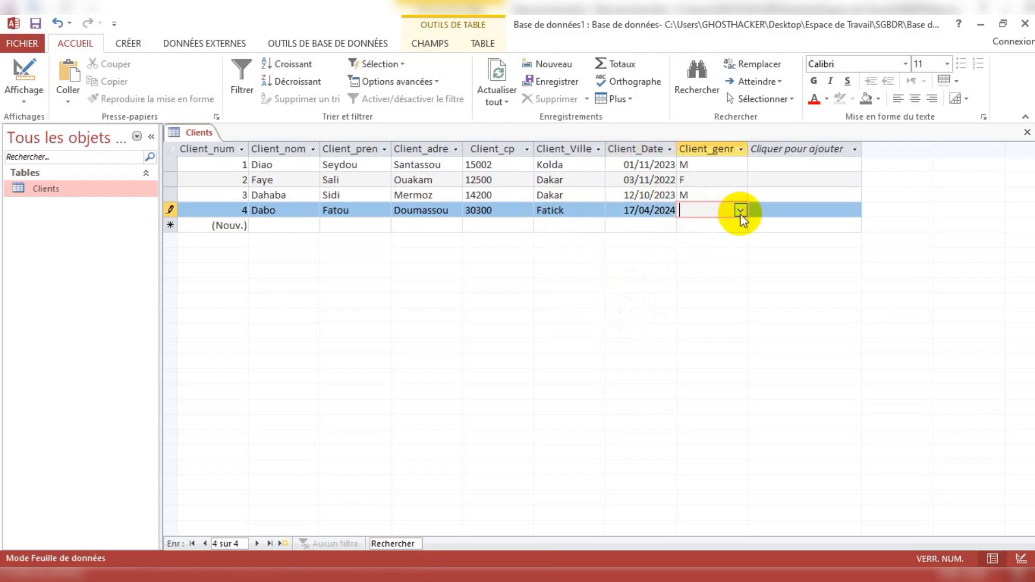
left_click(741, 210)
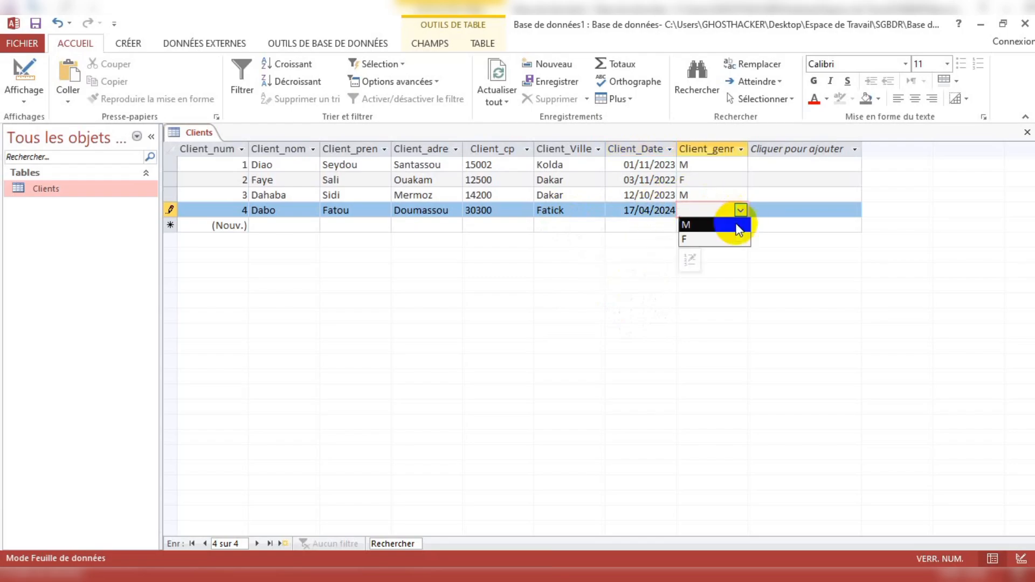
left_click(694, 241)
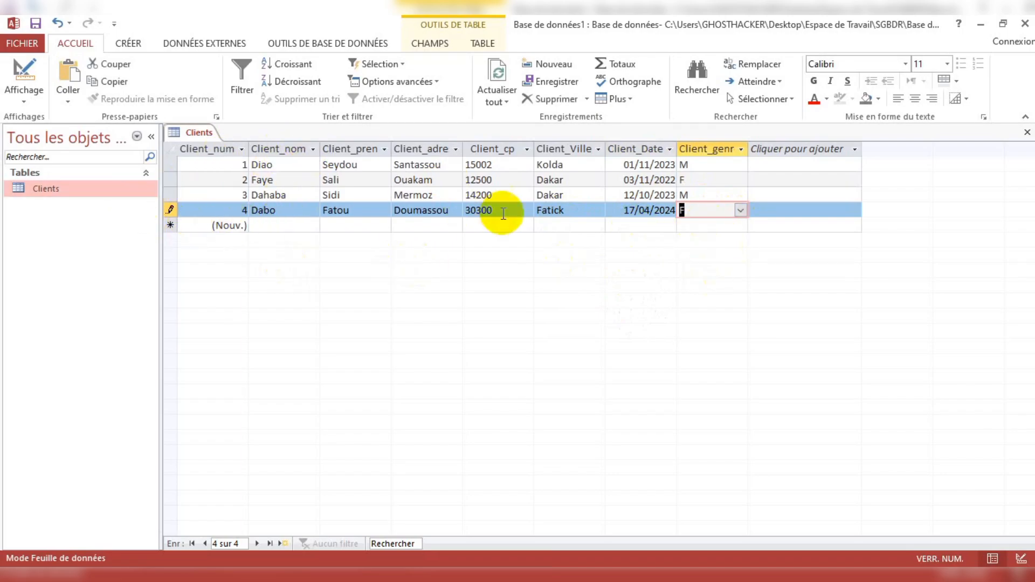
- Save the Clients table and close it
right_click(196, 132)
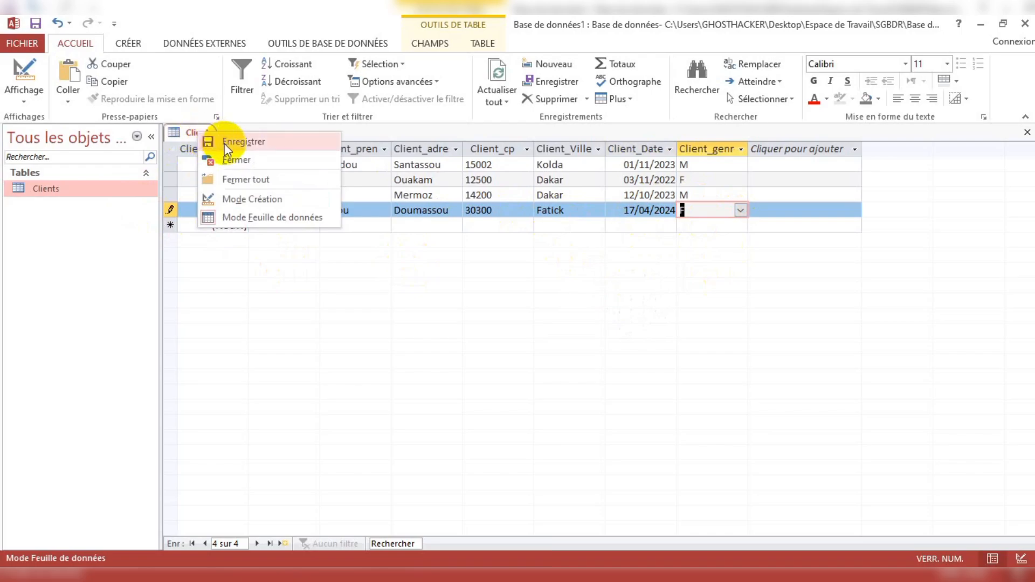
left_click(224, 143)
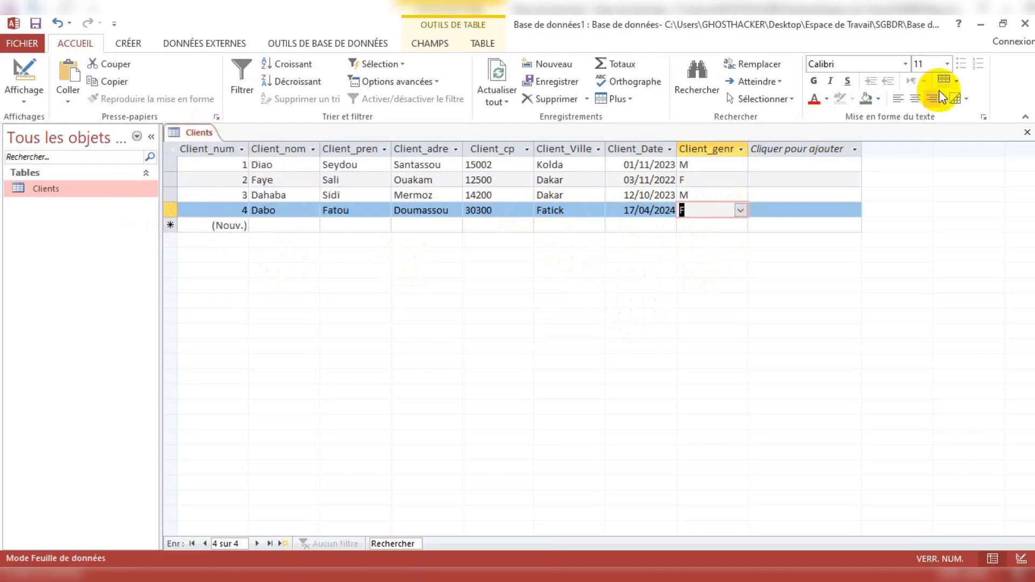
left_click(1027, 132)
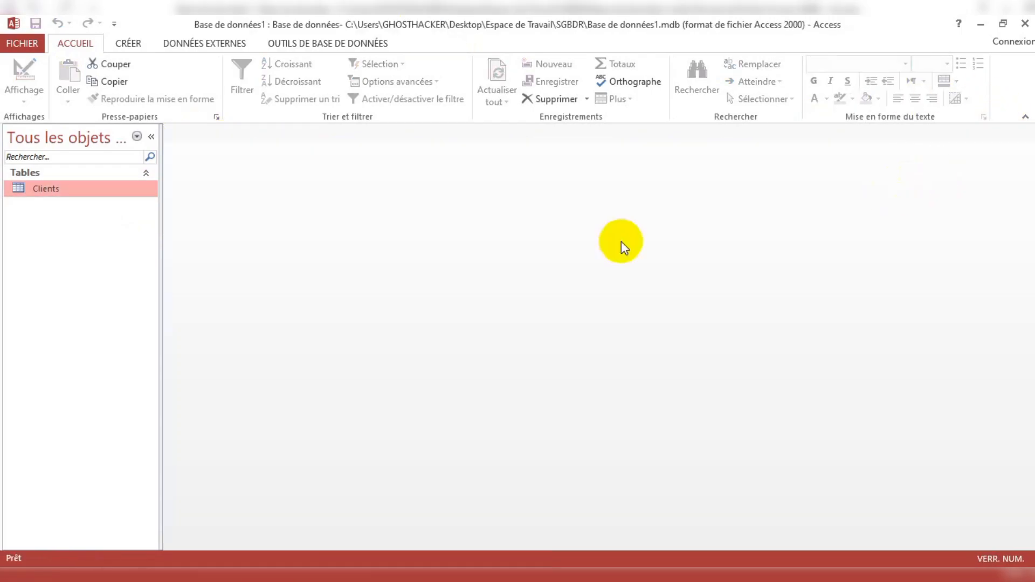
- Reopen the Clients table to review its saved records, and close it again
right_click(55, 192)
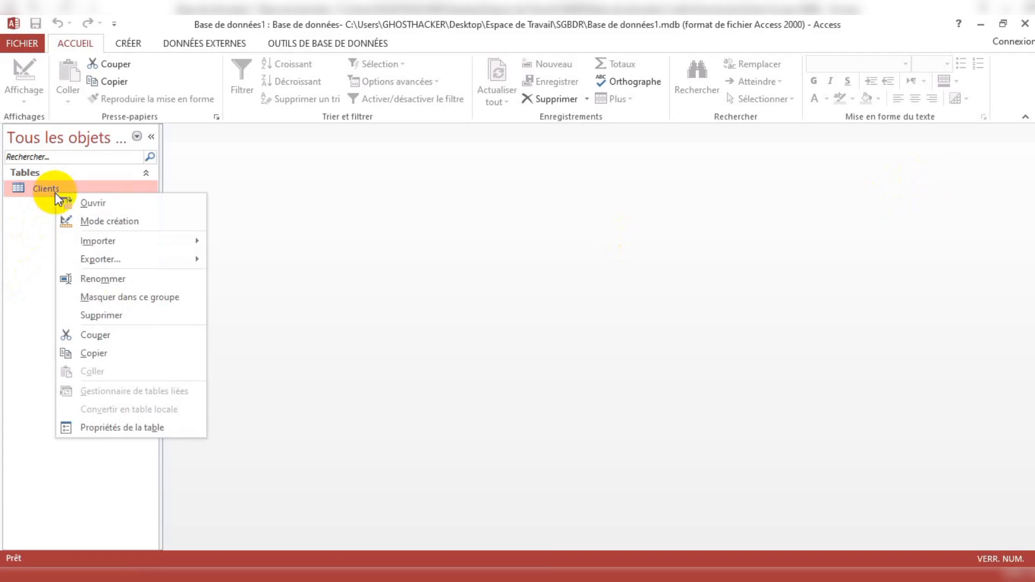
left_click(102, 206)
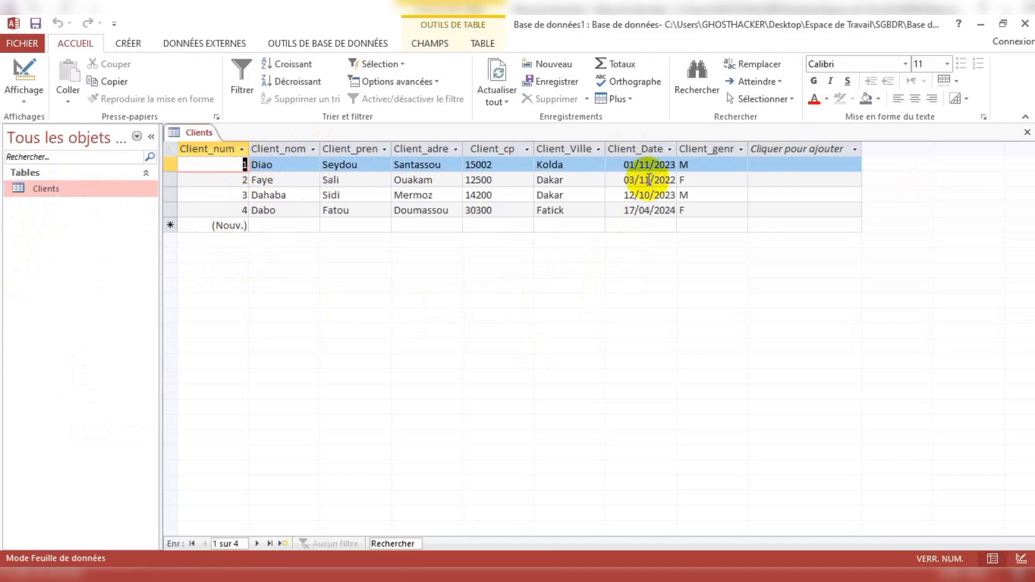
left_click(1027, 132)
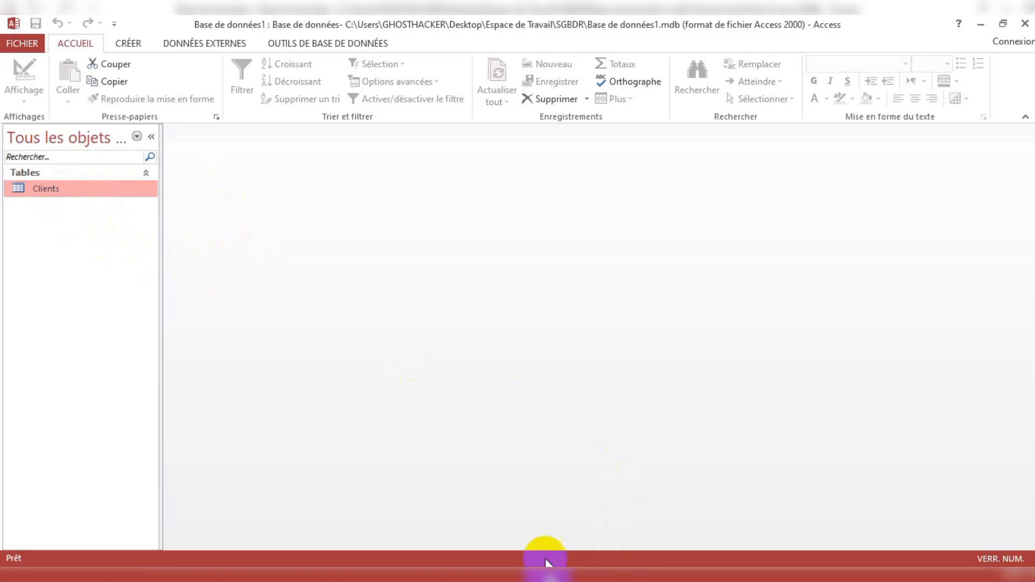
left_click(548, 580)
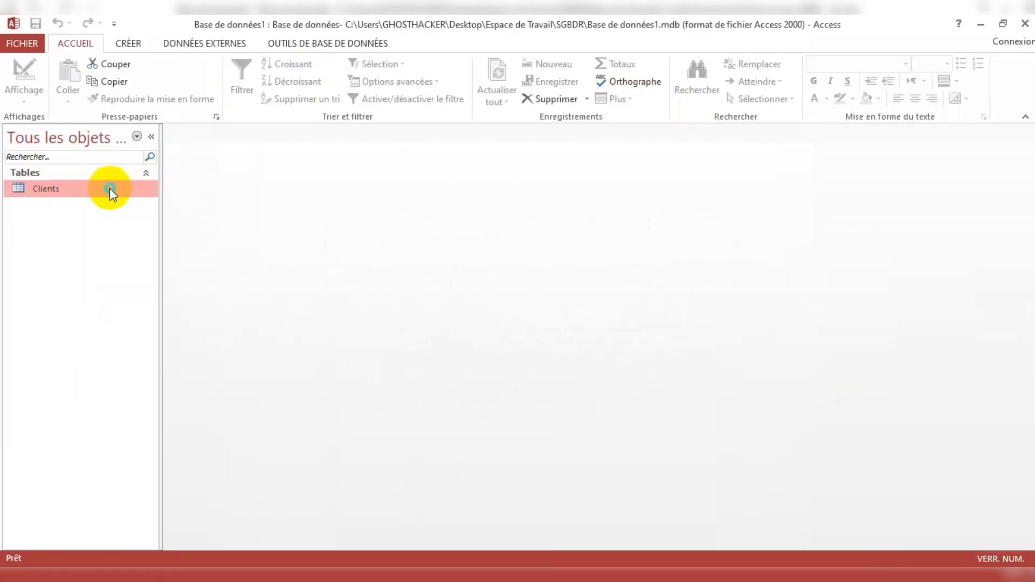
- Open the Clients table in design view to examine its field structure
right_click(109, 188)
left_click(149, 212)
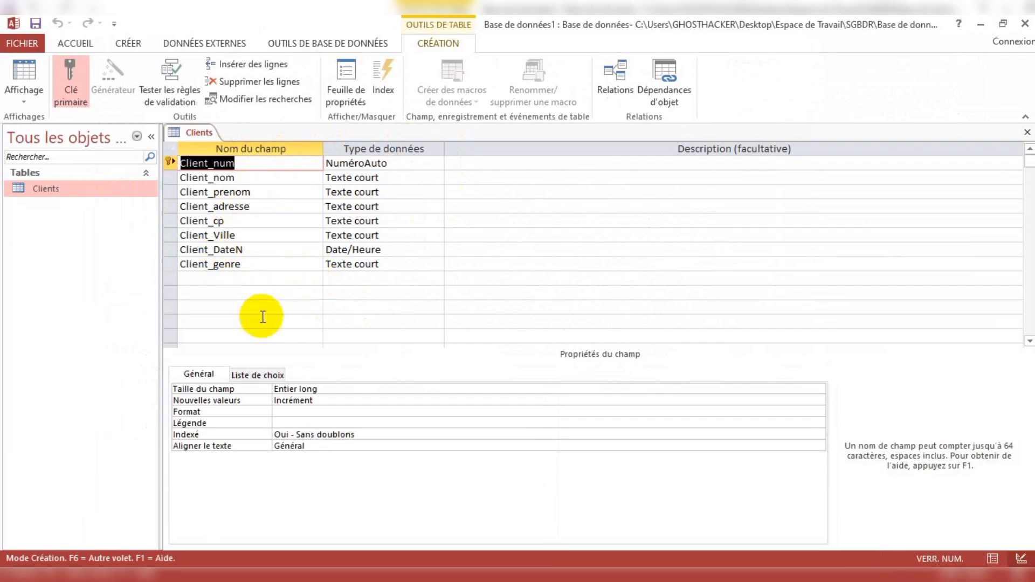
right_click(45, 190)
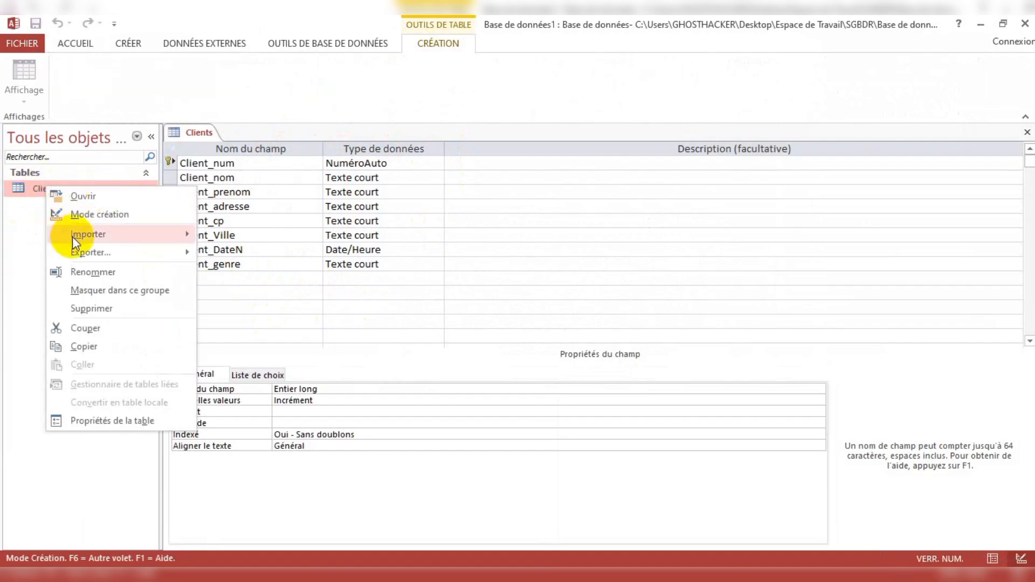
mouse_move(72, 235)
left_click(29, 229)
- Switch the Clients table to datasheet view and back to design view
left_click(31, 102)
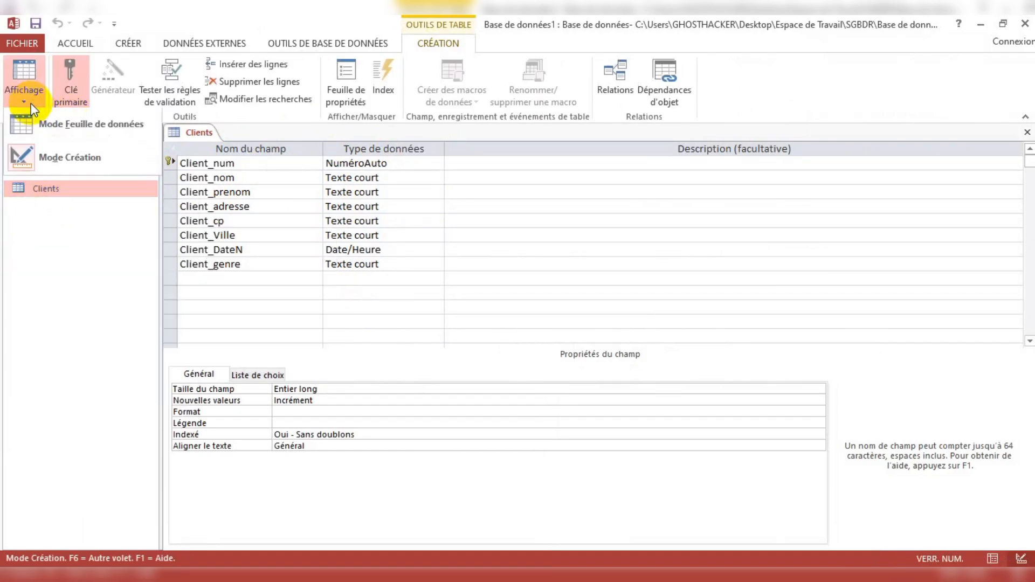
left_click(53, 125)
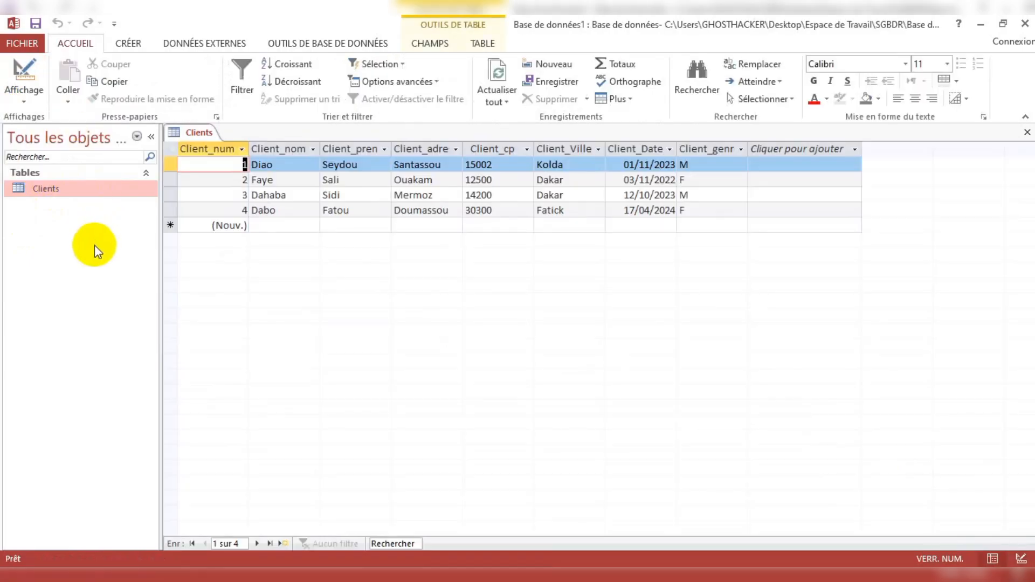
left_click(34, 103)
left_click(34, 154)
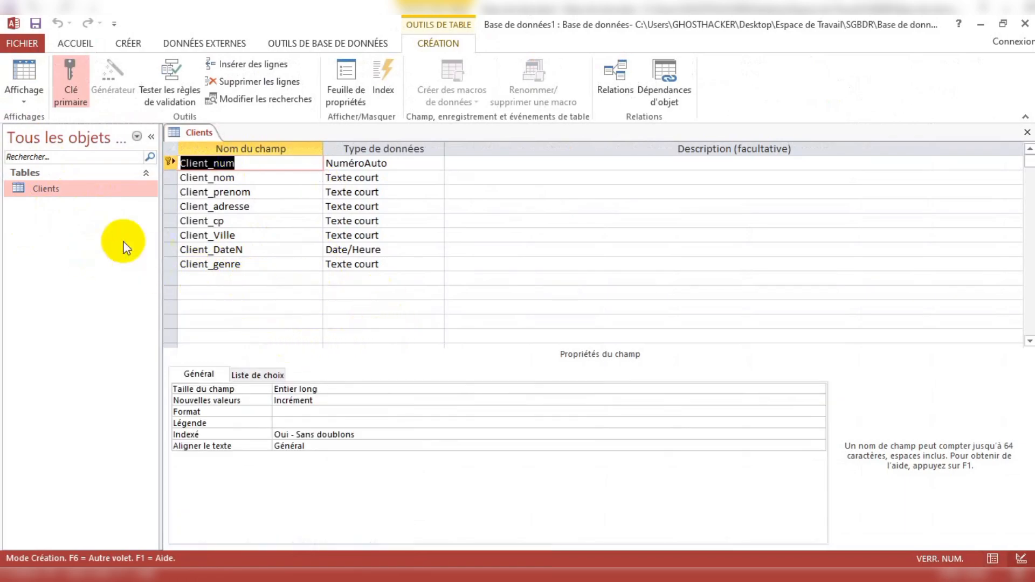
left_click(137, 138)
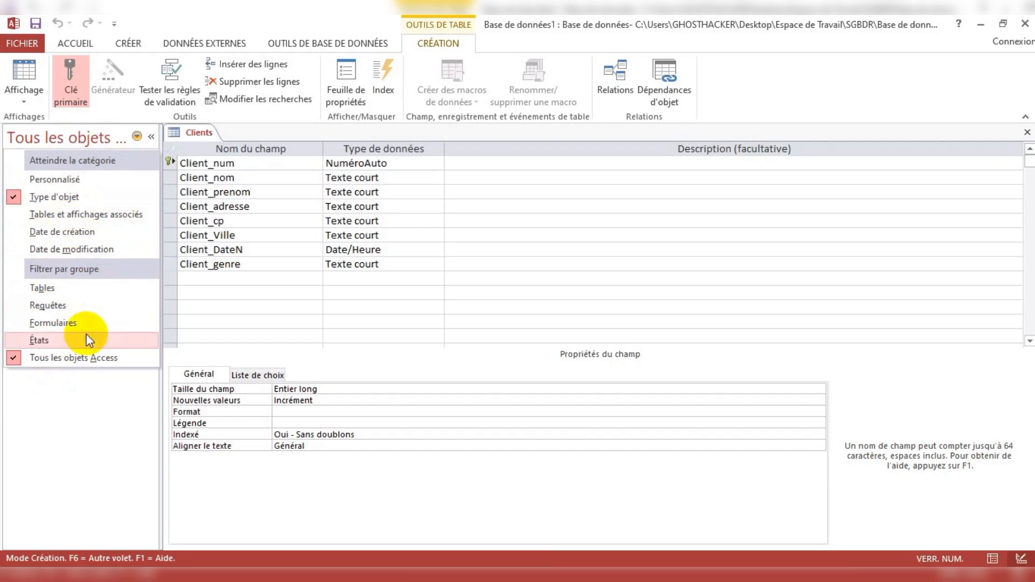
left_click(50, 406)
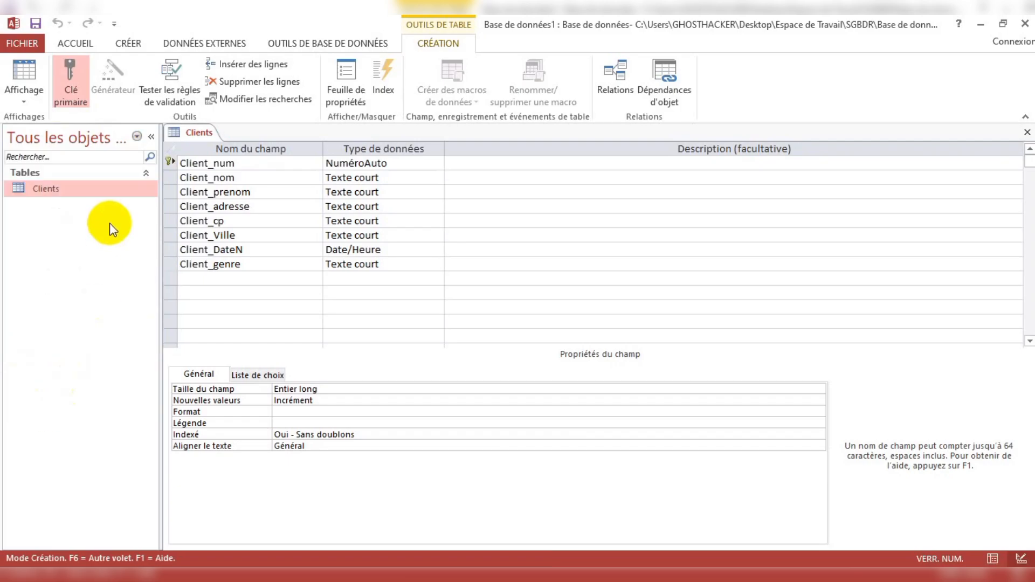
left_click(138, 138)
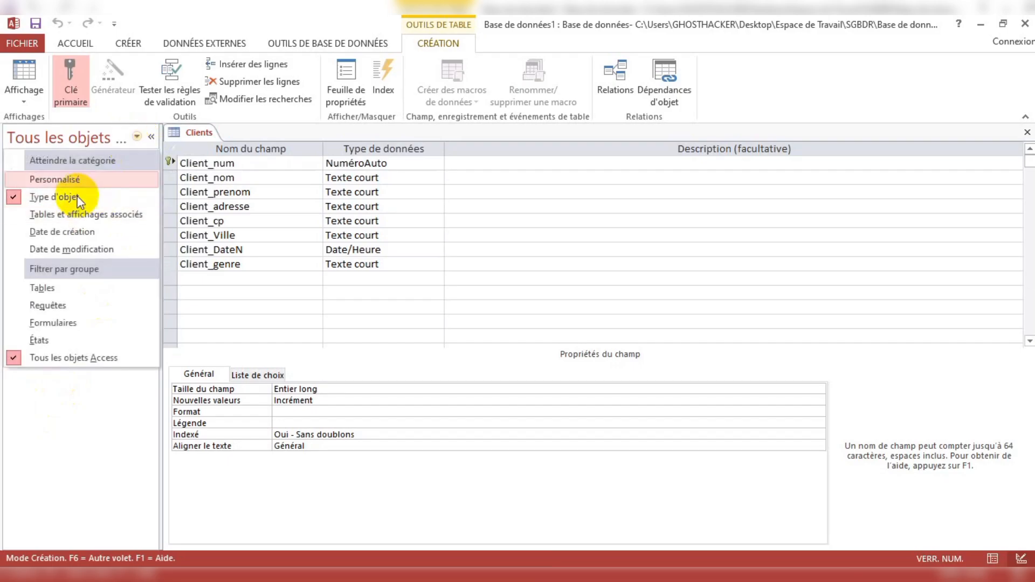
left_click(67, 437)
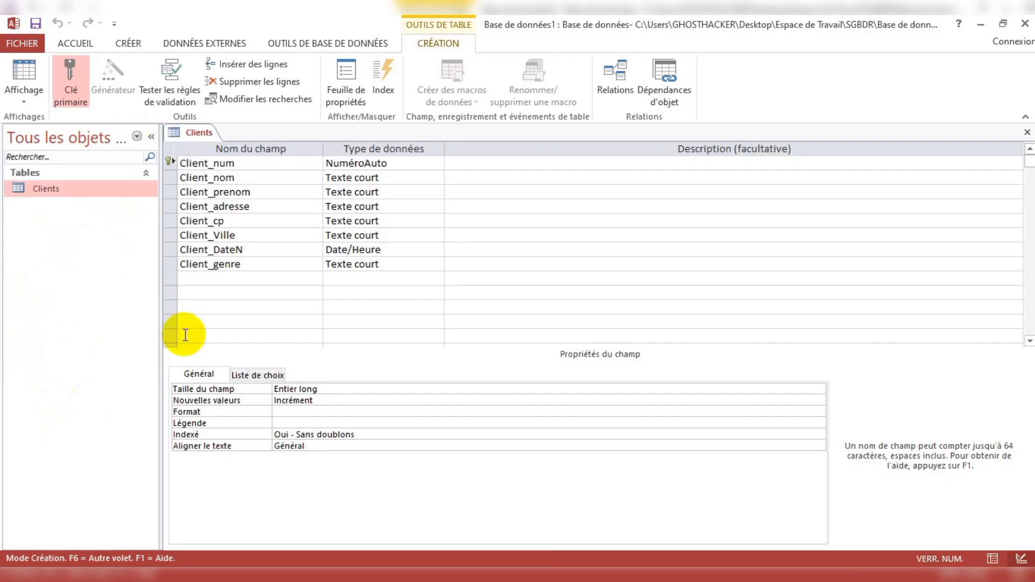
- Open the Clients table in datasheet view
right_click(85, 188)
left_click(108, 199)
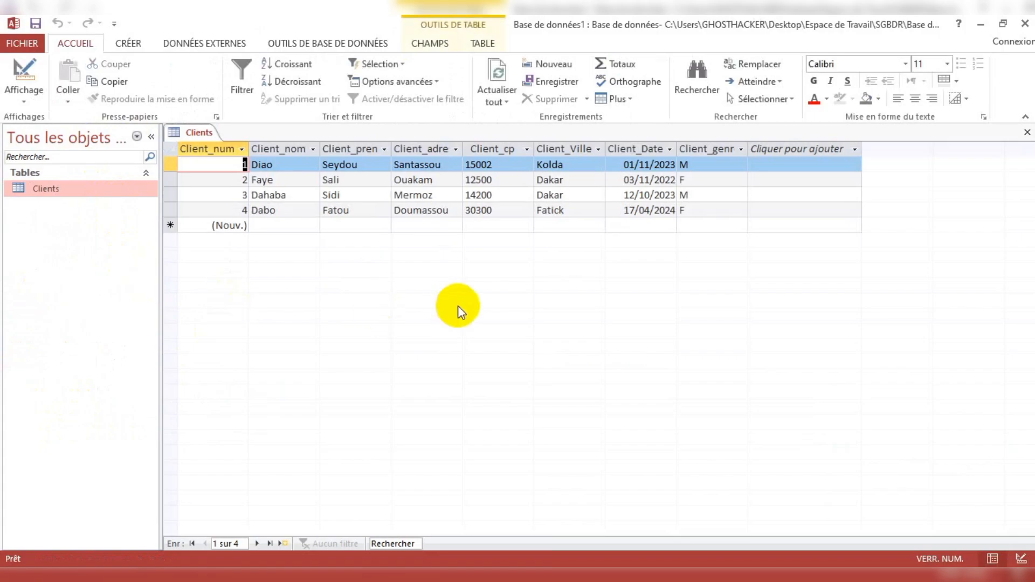